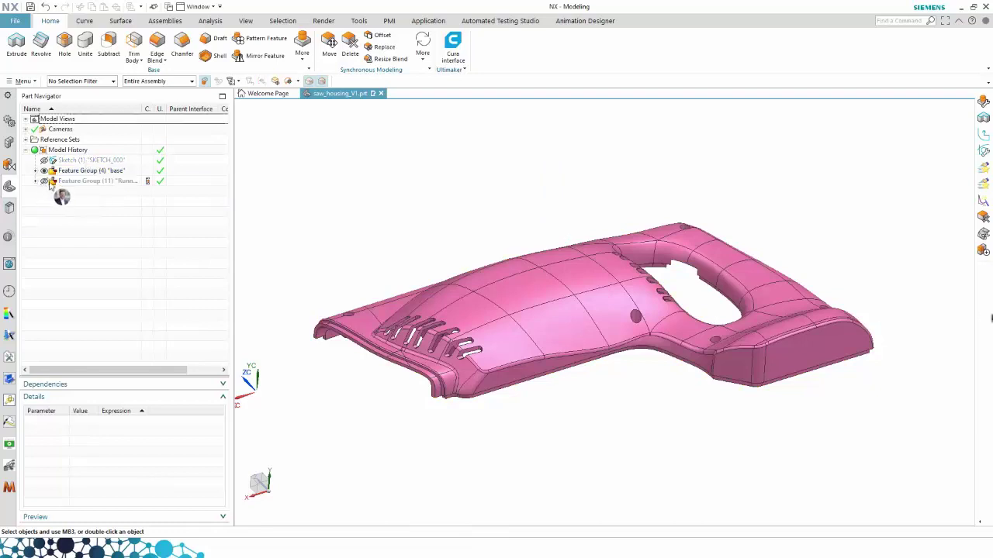
Step: Show the hidden runner feature group beside the saw housing and open the Moldex3D SYNC project tree
left_click(44, 181)
middle_click_drag(594, 155, 245, 202)
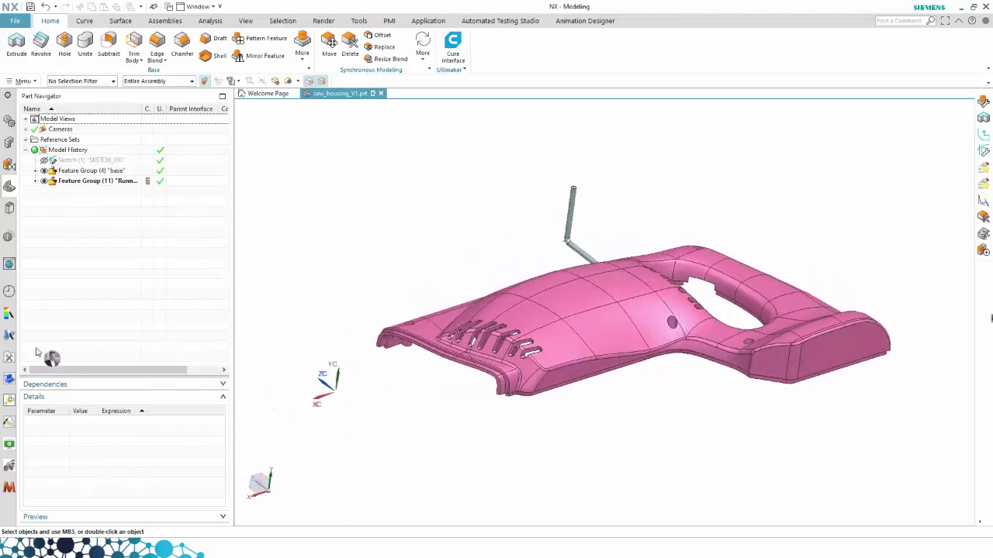
left_click(9, 487)
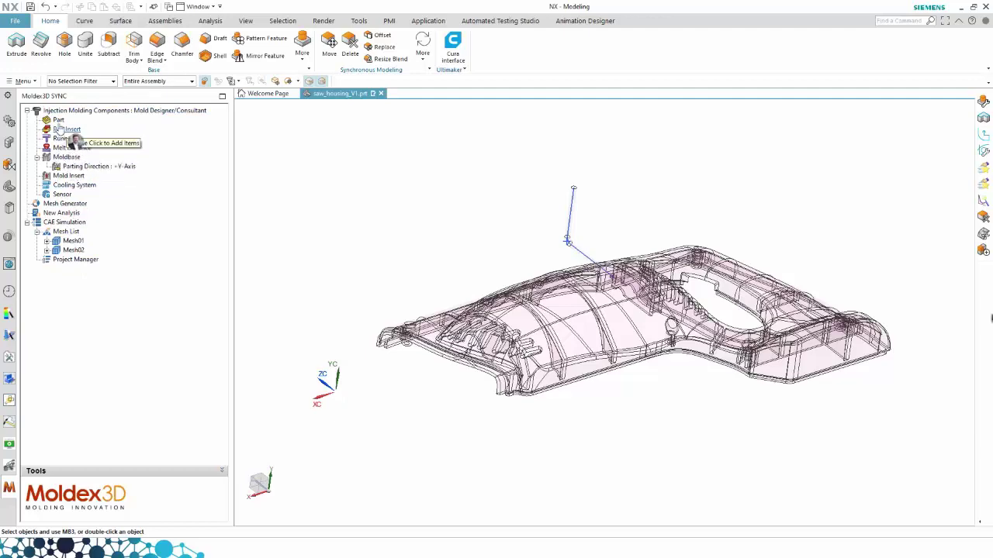
Step: Define the saw housing body as the molded part with the PA66 material SCHULAMID 66 GBF 3020 FR4 from A. Schulman
double_click(58, 121)
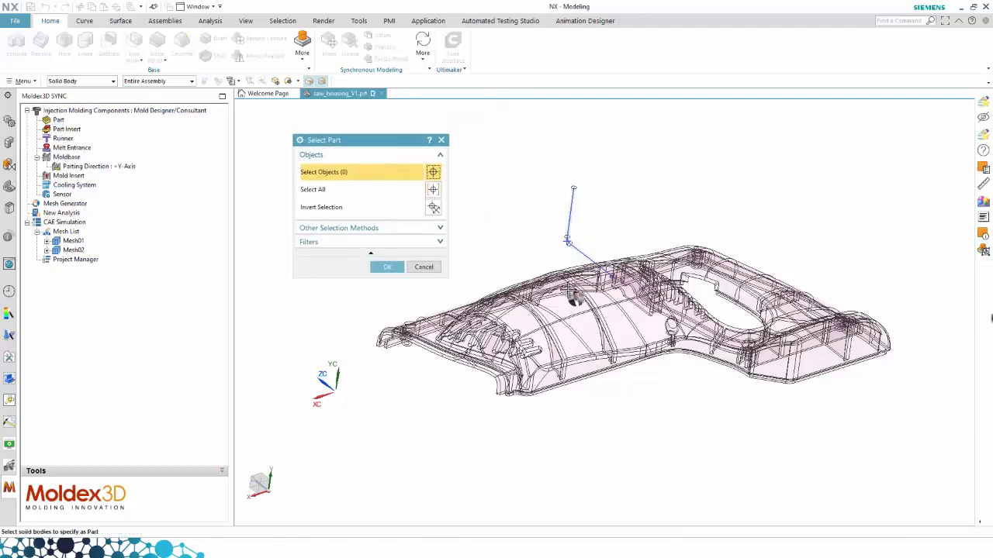
left_click(470, 318)
left_click(387, 267)
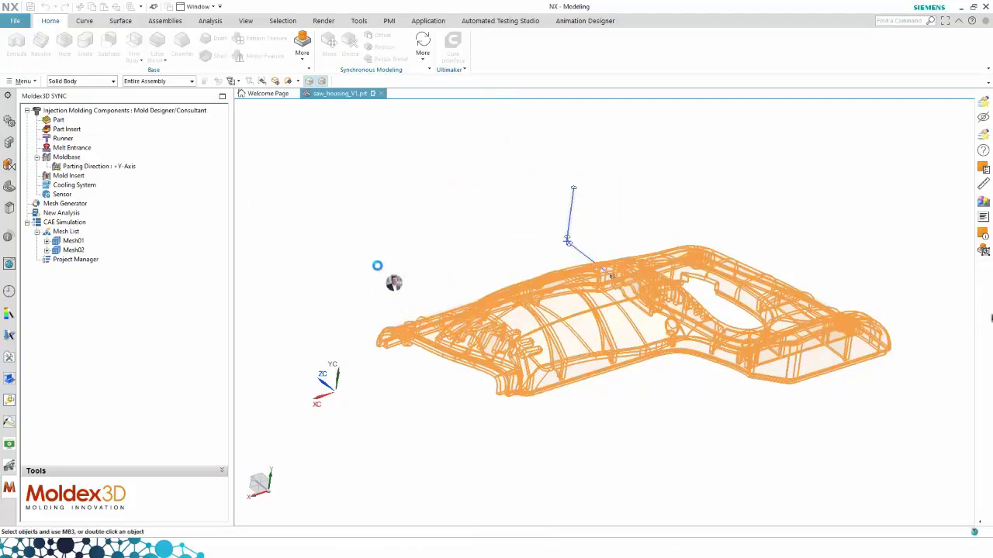
left_click_drag(357, 142, 325, 138)
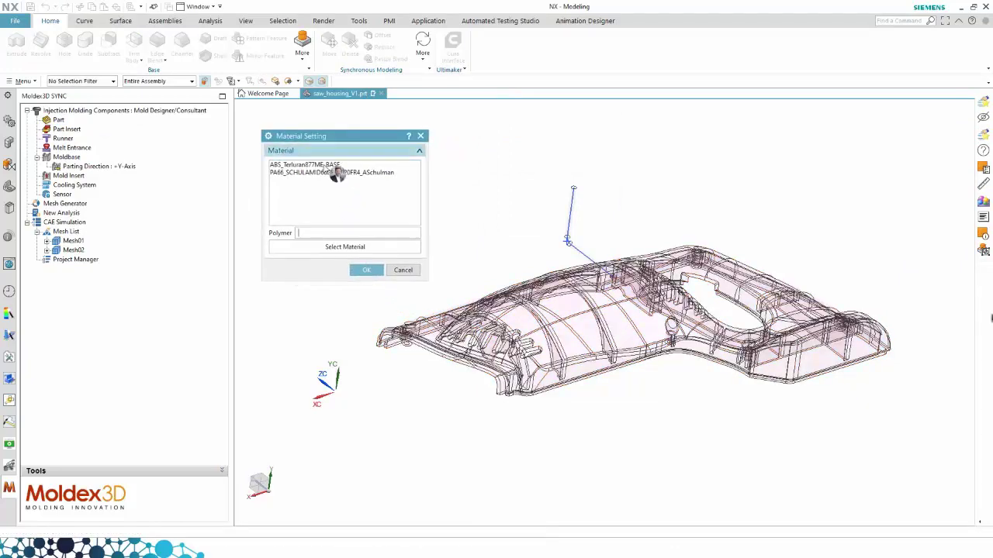
left_click(332, 245)
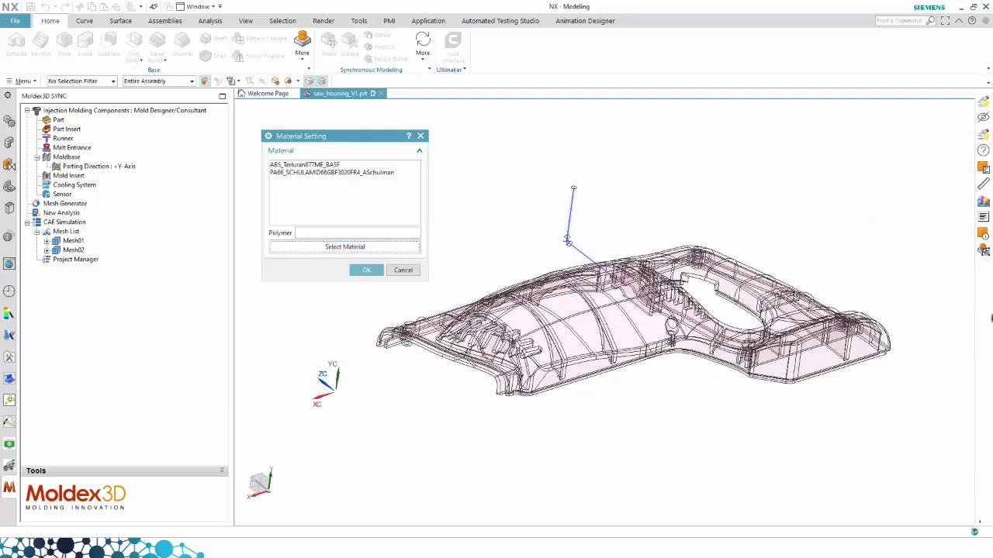
left_click_drag(934, 147, 582, 138)
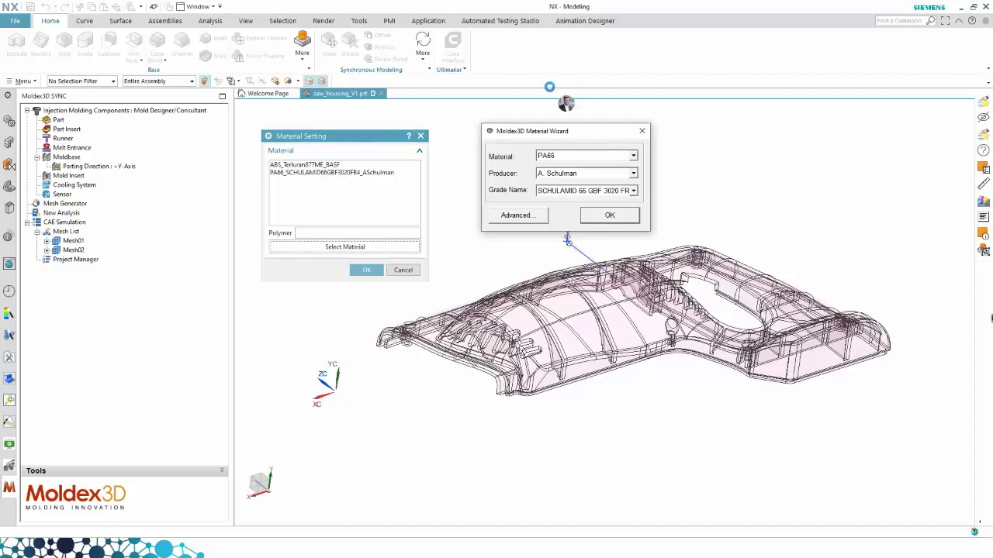
left_click(609, 215)
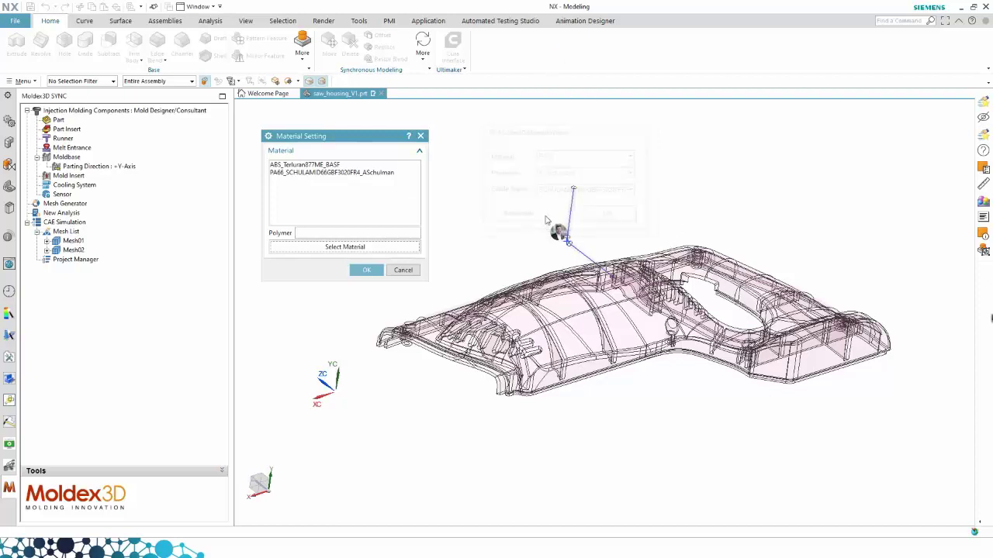
left_click(366, 270)
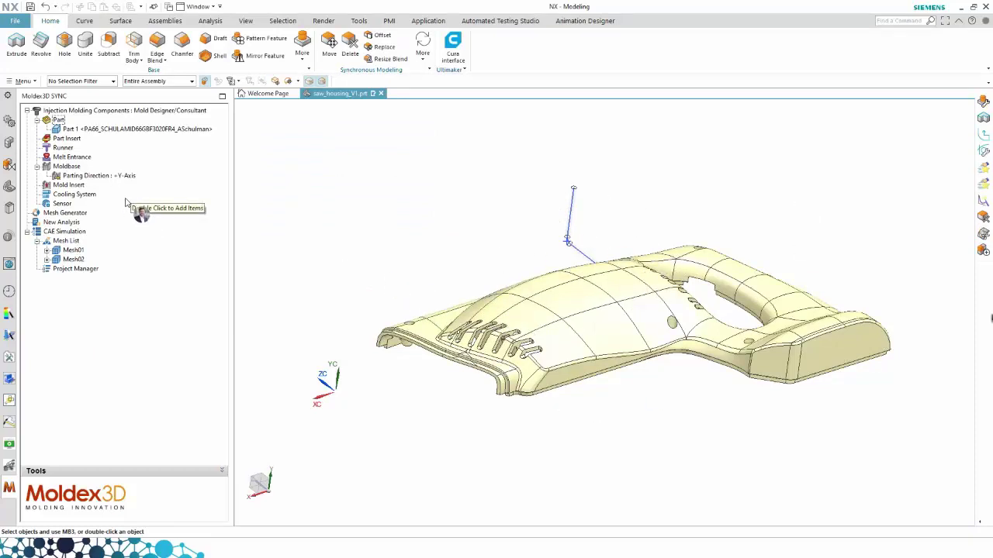
Step: Define the solid runner body above the housing as a cold runner
left_click(62, 149)
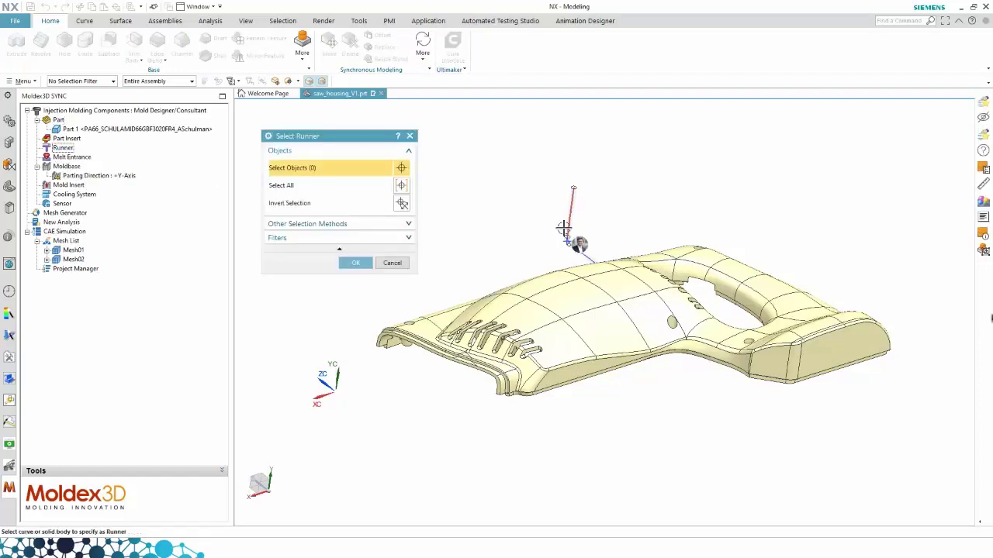
scroll(564, 228, "up", 4)
left_click(594, 275)
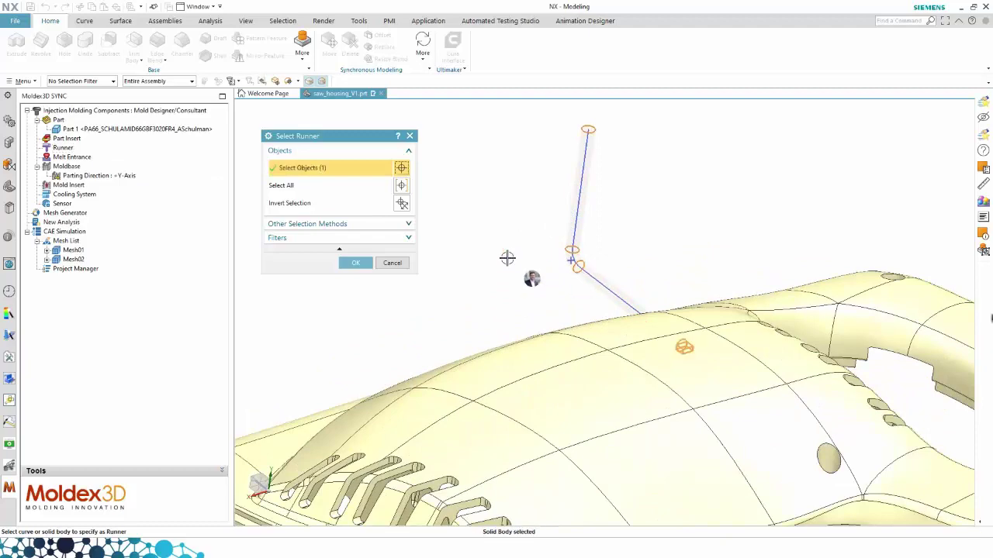
scroll(484, 217, "down", 3)
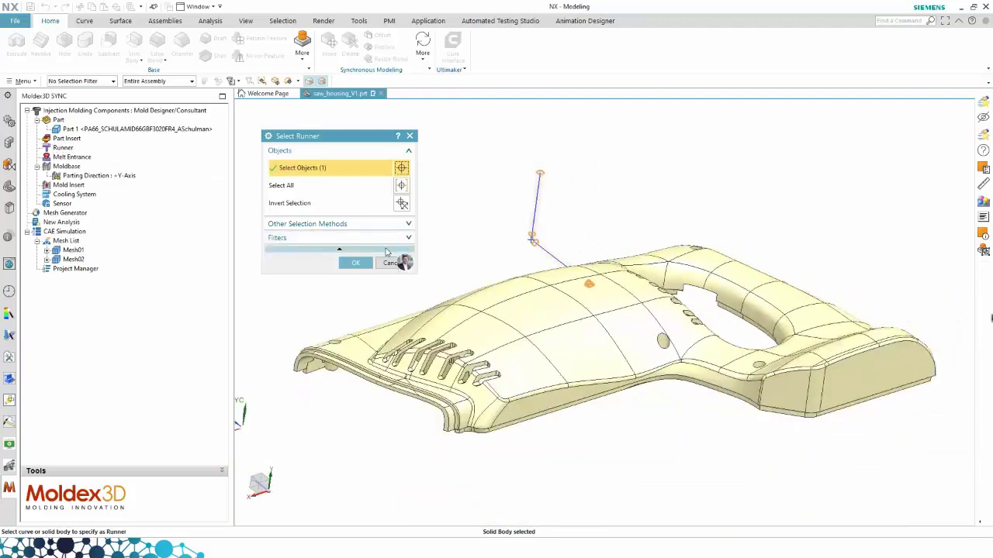
left_click(355, 263)
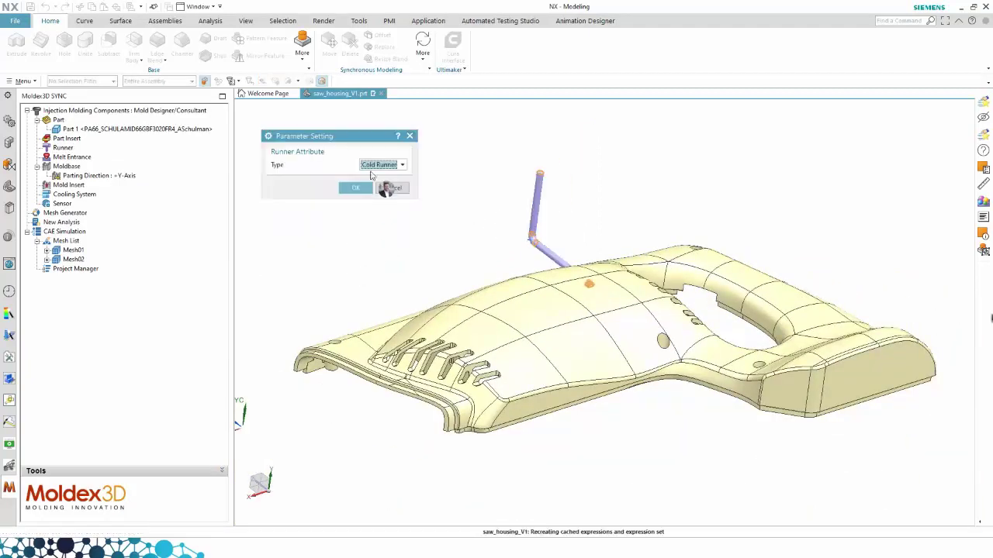
left_click(402, 165)
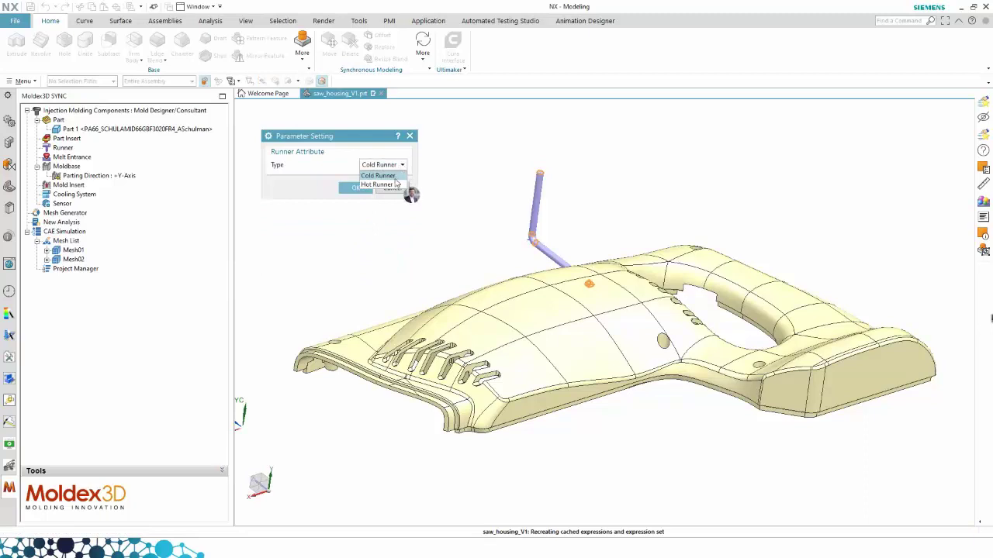
left_click(388, 177)
left_click(356, 188)
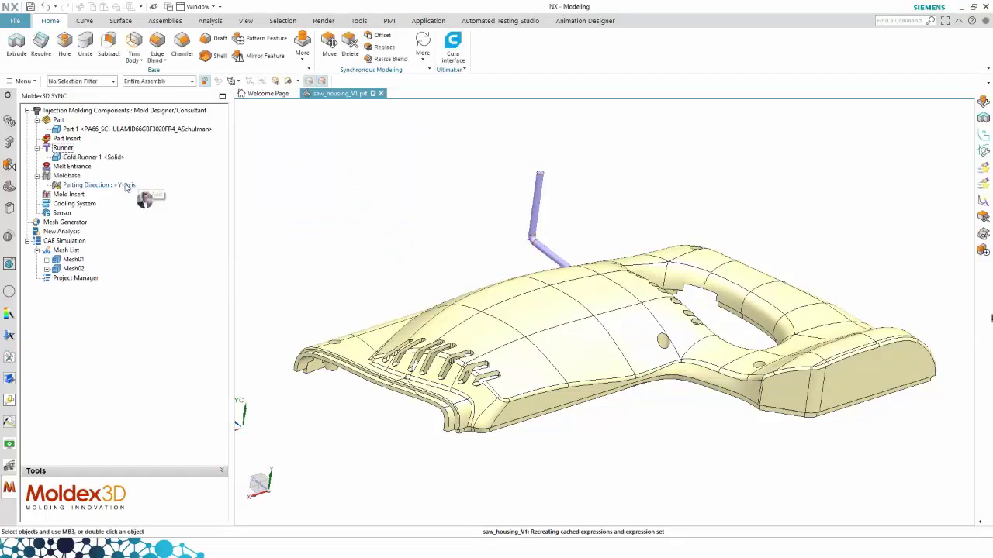
Step: Place a melt entrance on the top end face of the cold runner at U and V parameter 0.5
double_click(82, 166)
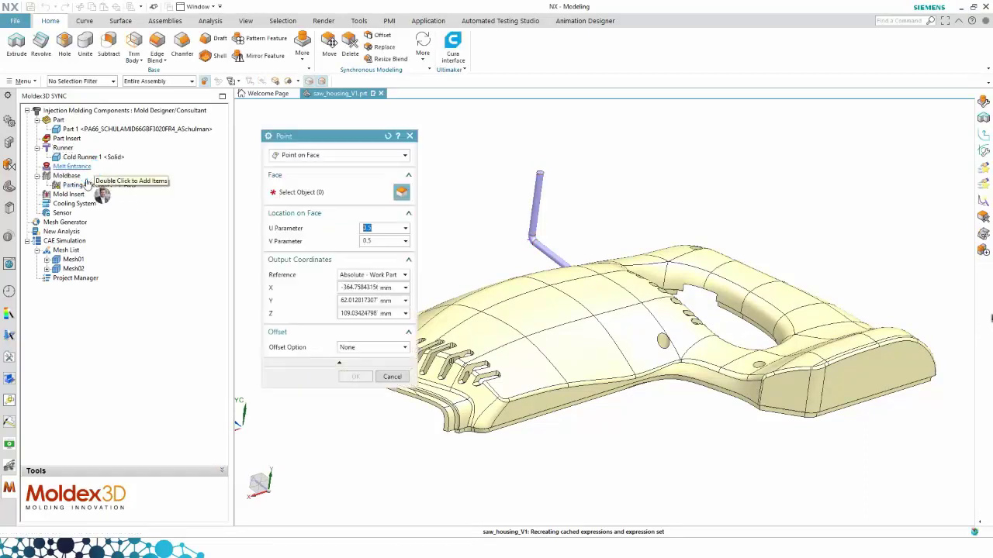
scroll(559, 169, "up", 5)
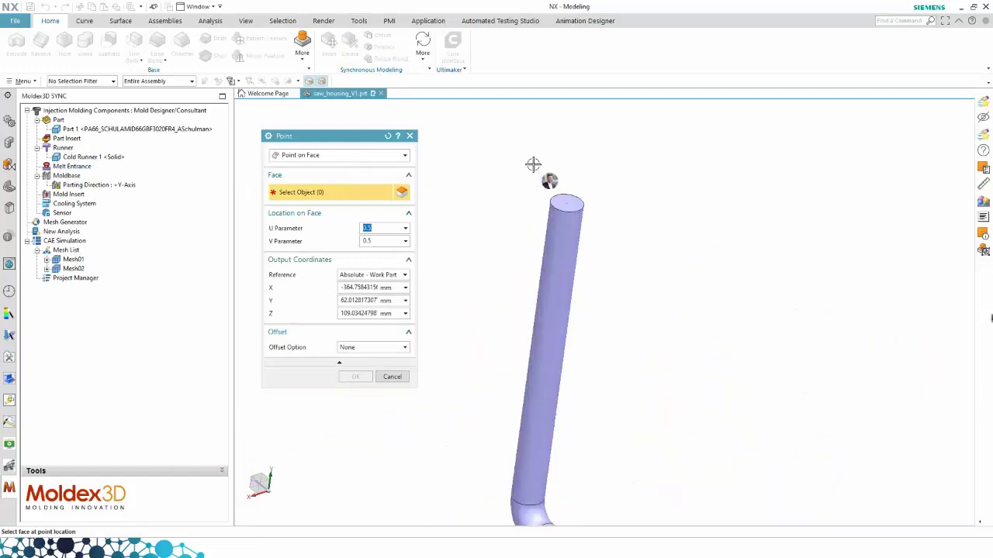
left_click(560, 217)
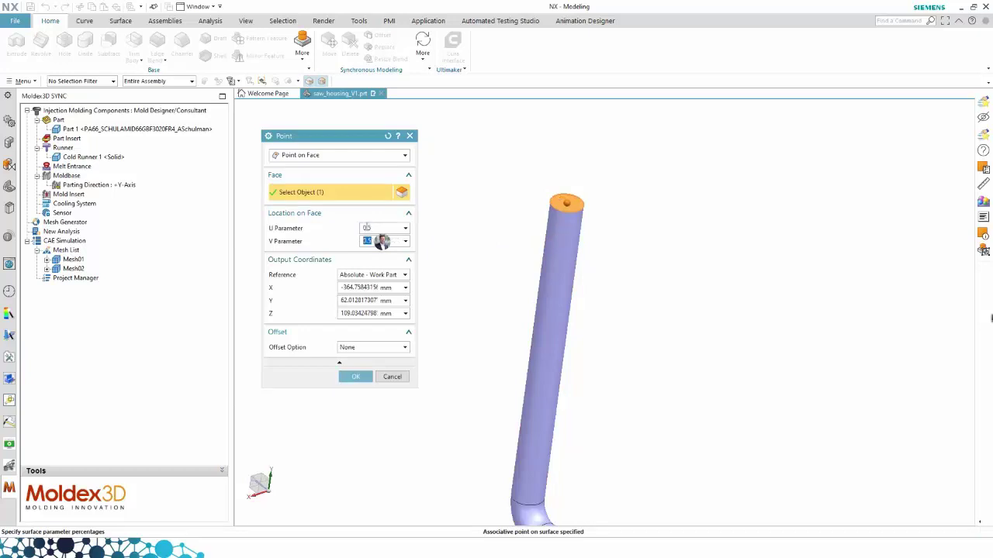
left_click(355, 376)
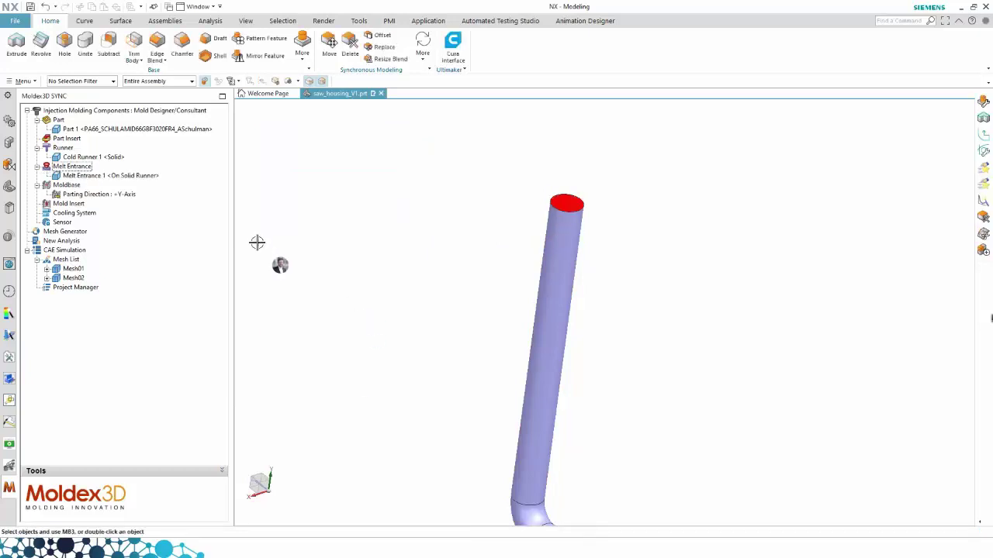
scroll(341, 229, "down", 5)
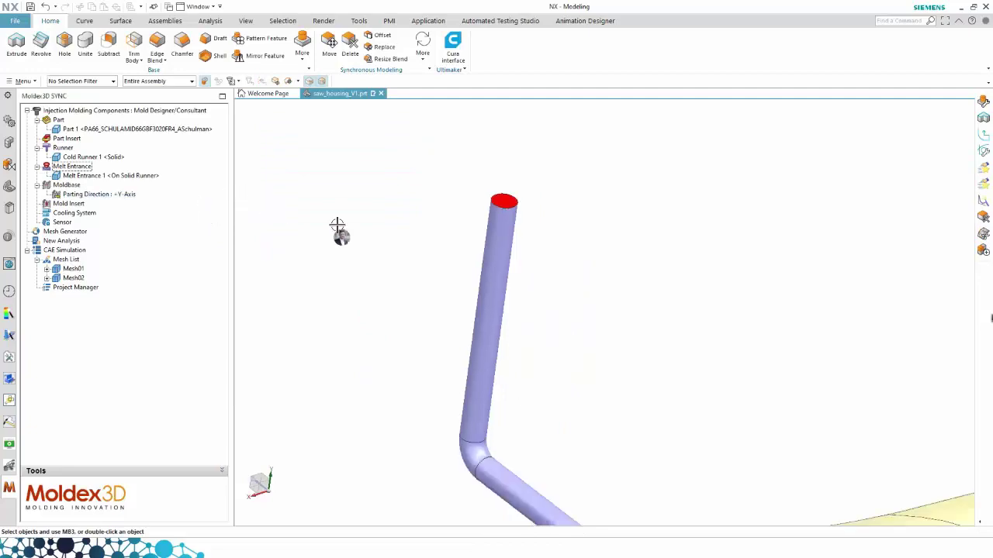
scroll(351, 233, "down", 2)
middle_click_drag(314, 251, 426, 207, "shift")
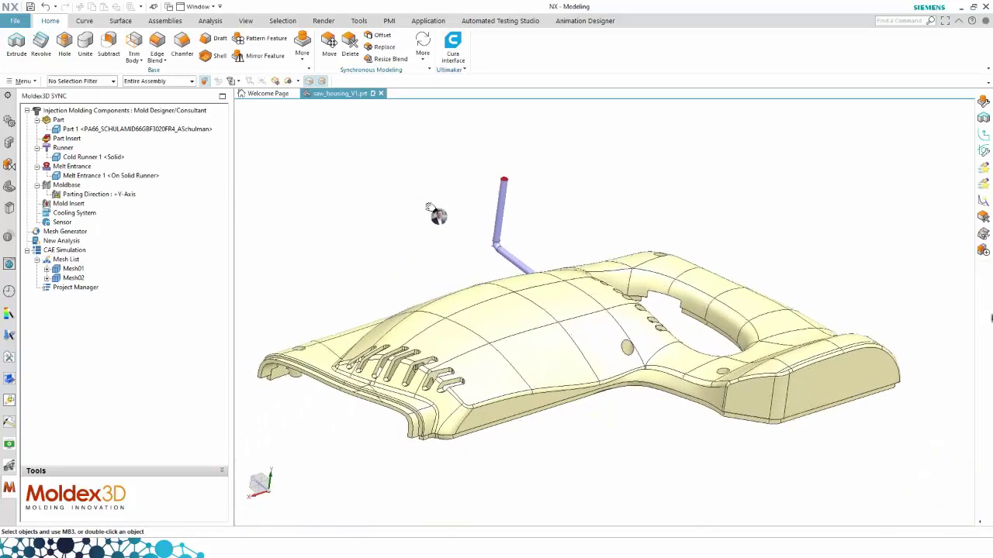
Step: Preview the default moldbase around the housing and leave its settings without applying them
double_click(62, 184)
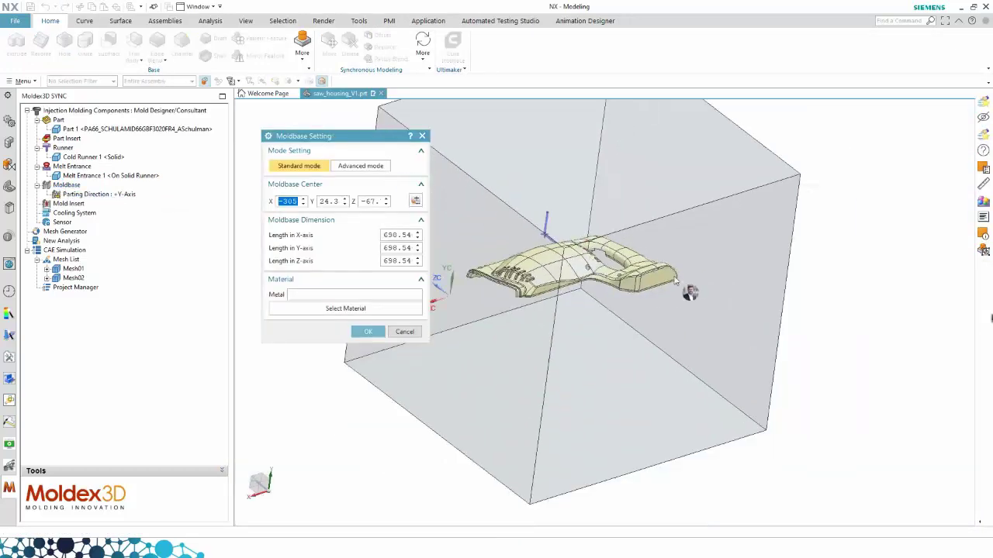
middle_click_drag(675, 283, 574, 256)
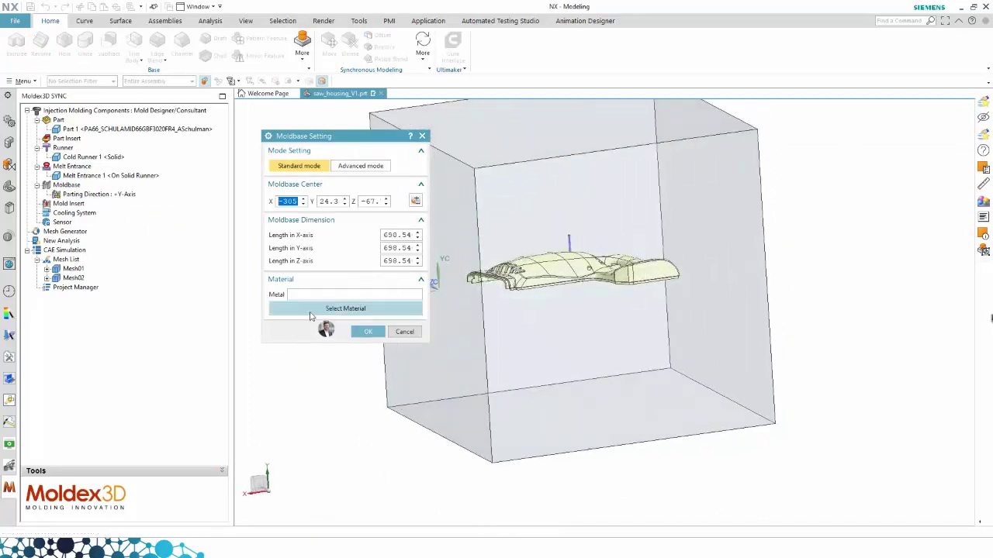
left_click(395, 332)
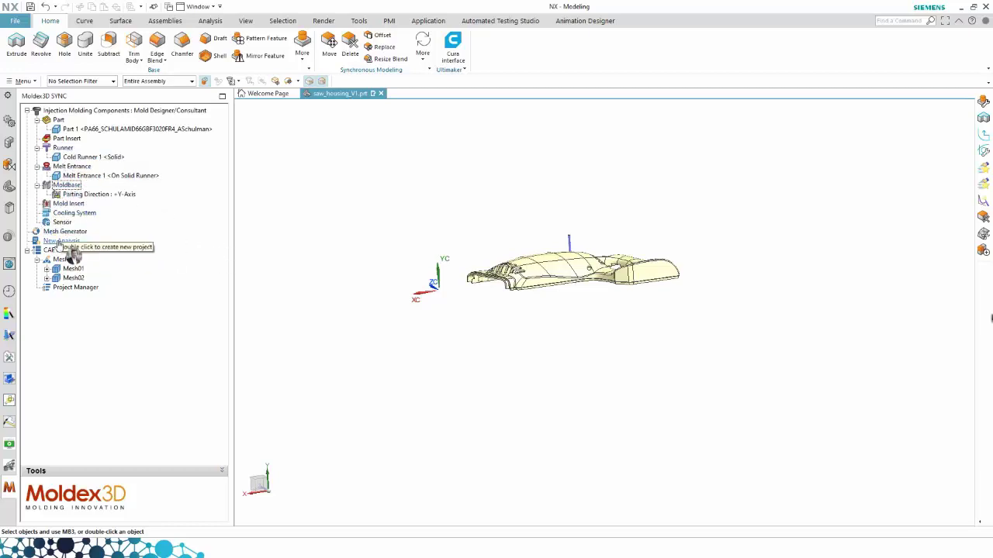
Step: Generate an eDesign mesh at the coarsest automatic mesh size and save the part
left_click(71, 232)
double_click(72, 233)
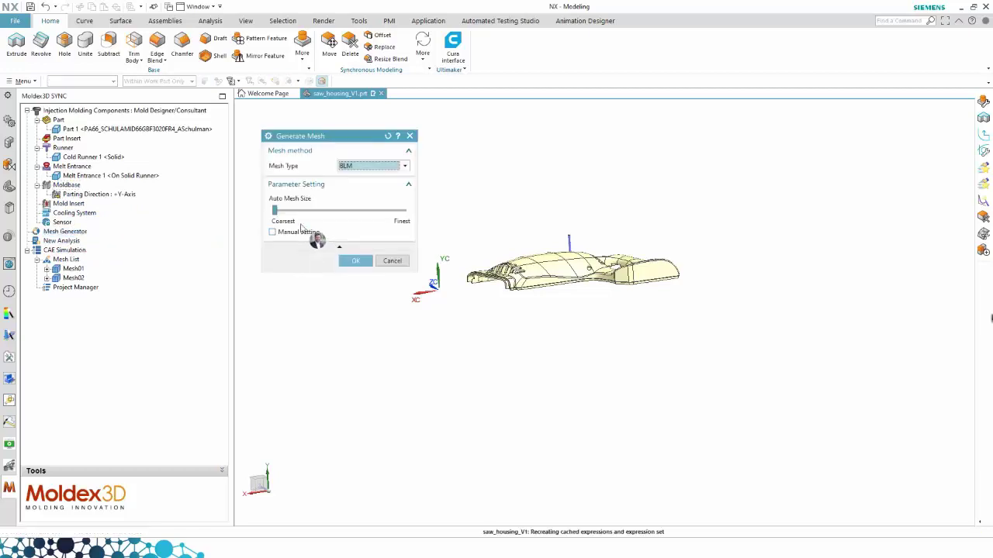
left_click(404, 166)
left_click(353, 186)
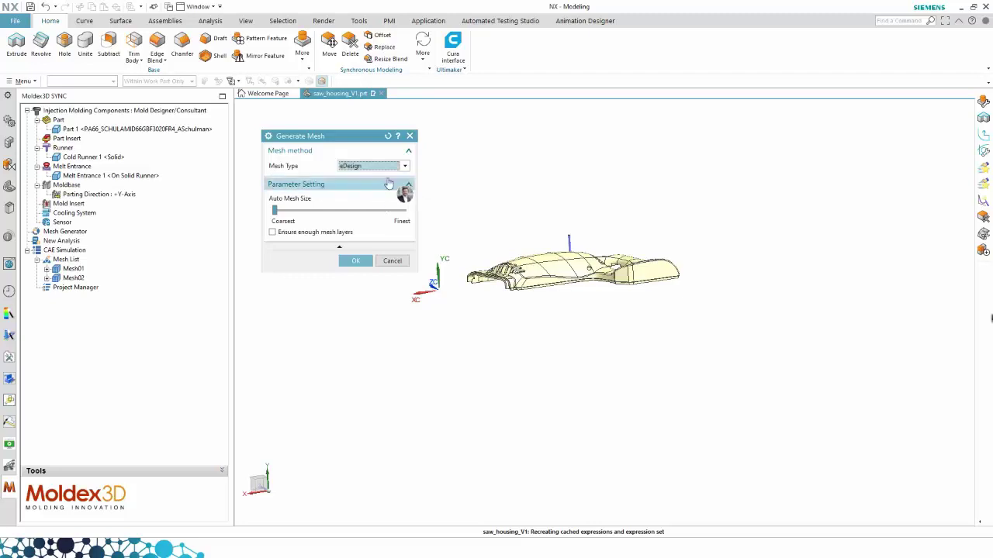
left_click(355, 261)
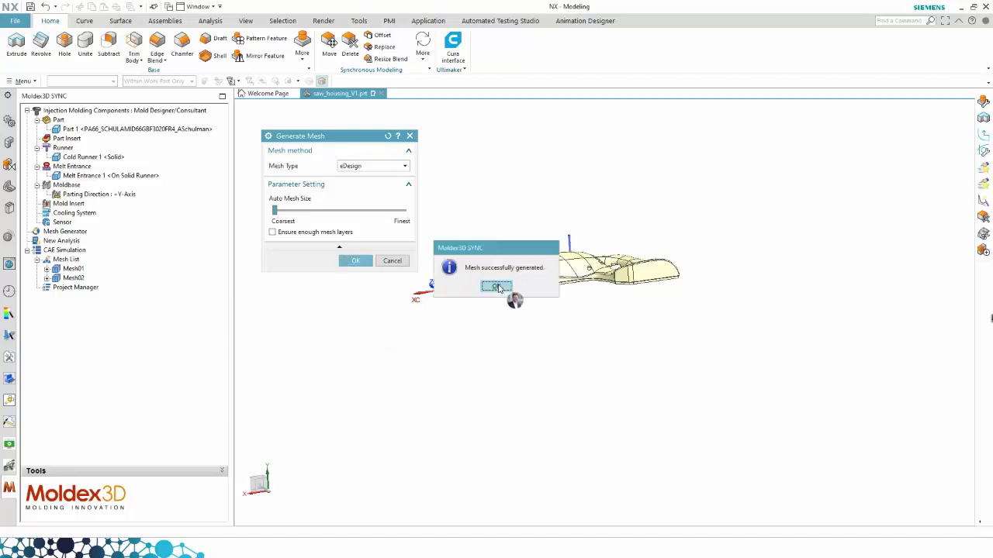
left_click(498, 288)
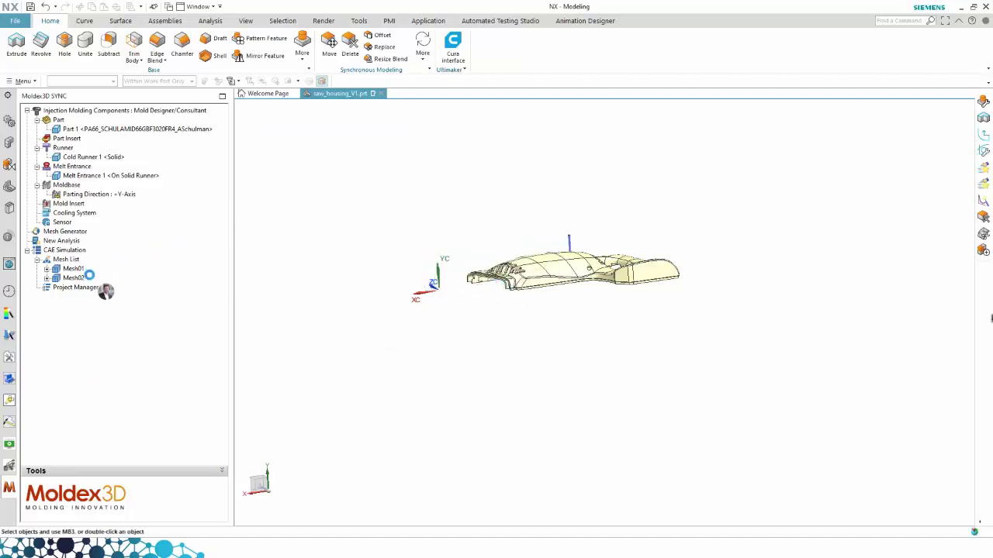
key("ctrl+s")
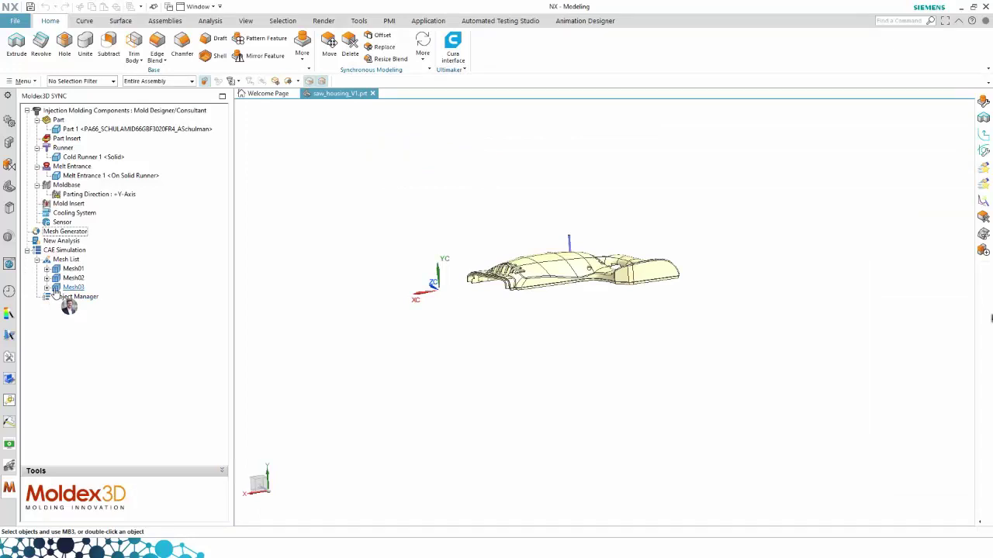
Step: Set up a new analysis on Mesh03 with the remark Filling and the Filling - F analysis set, and discard it
left_click(61, 241)
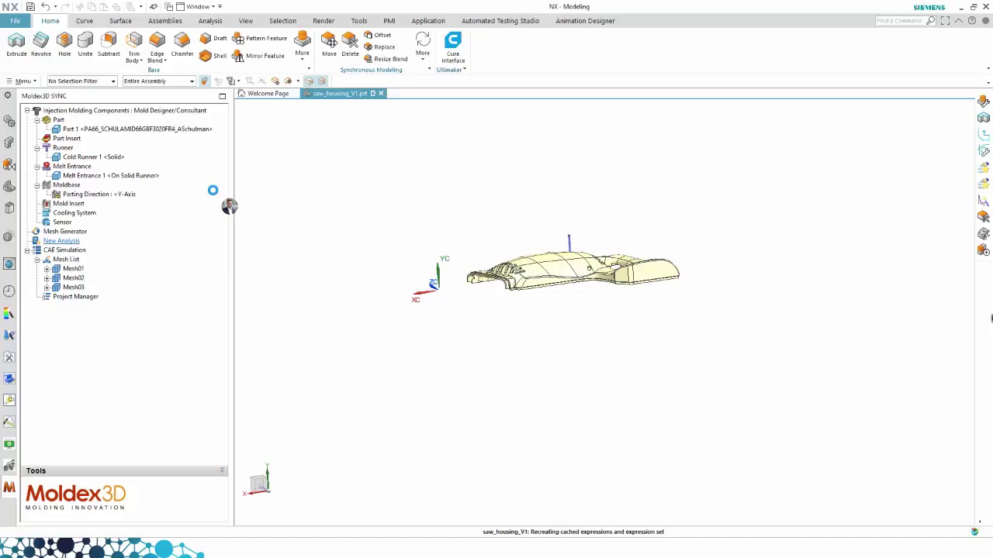
left_click_drag(304, 143, 269, 126)
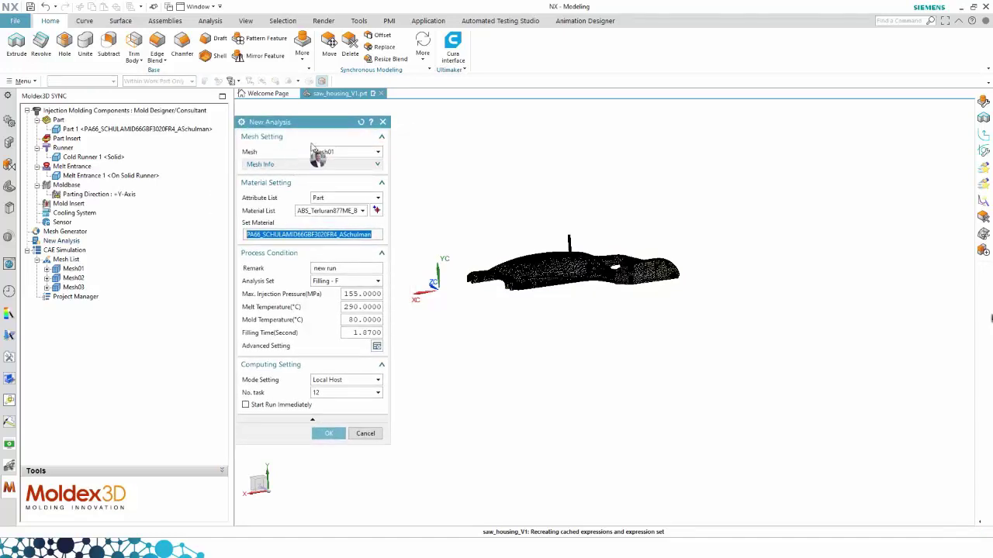
left_click(345, 152)
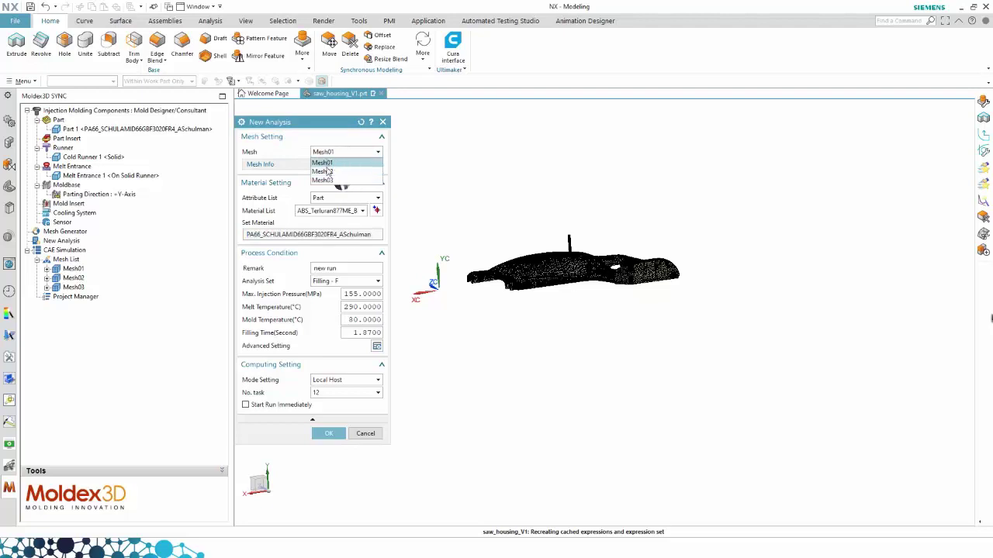
left_click(324, 180)
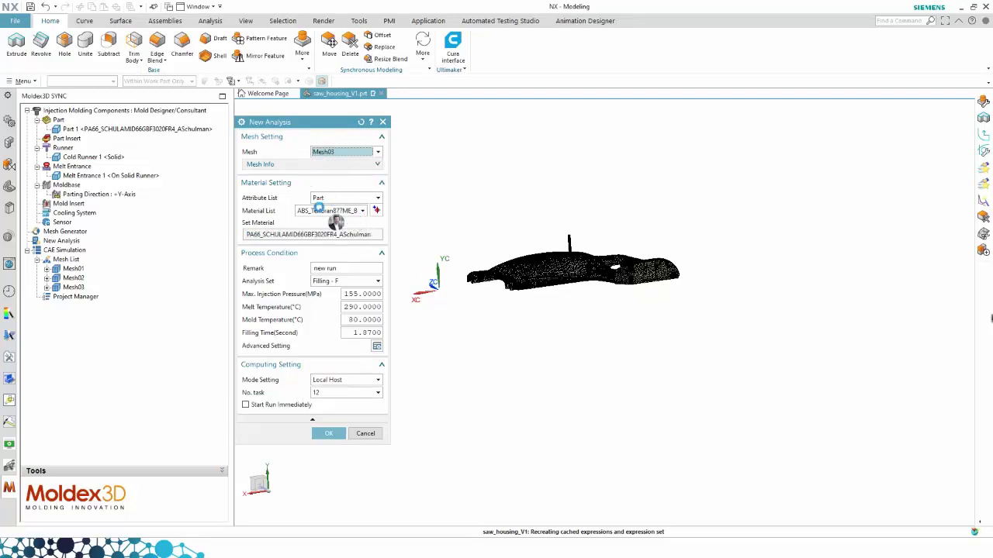
left_click(340, 268)
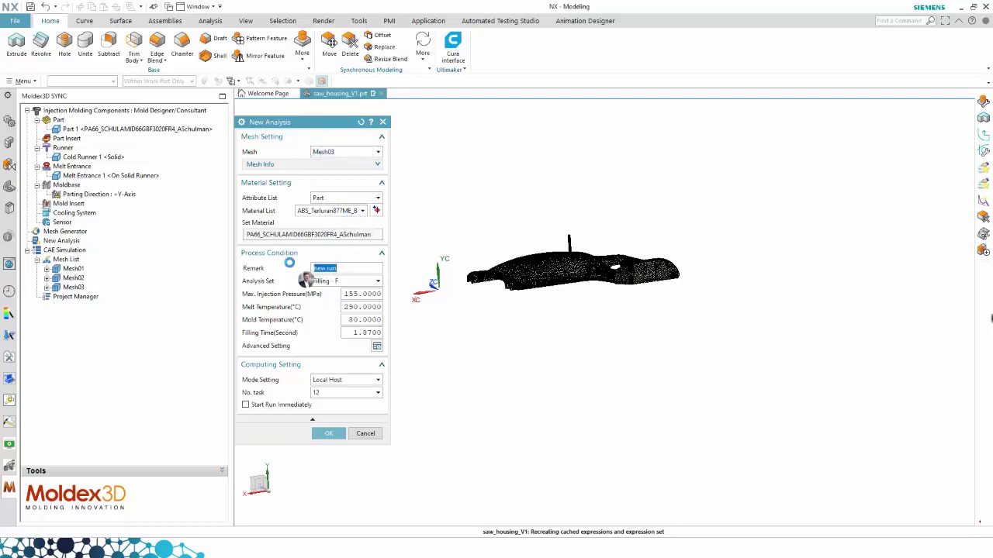
type("Filling")
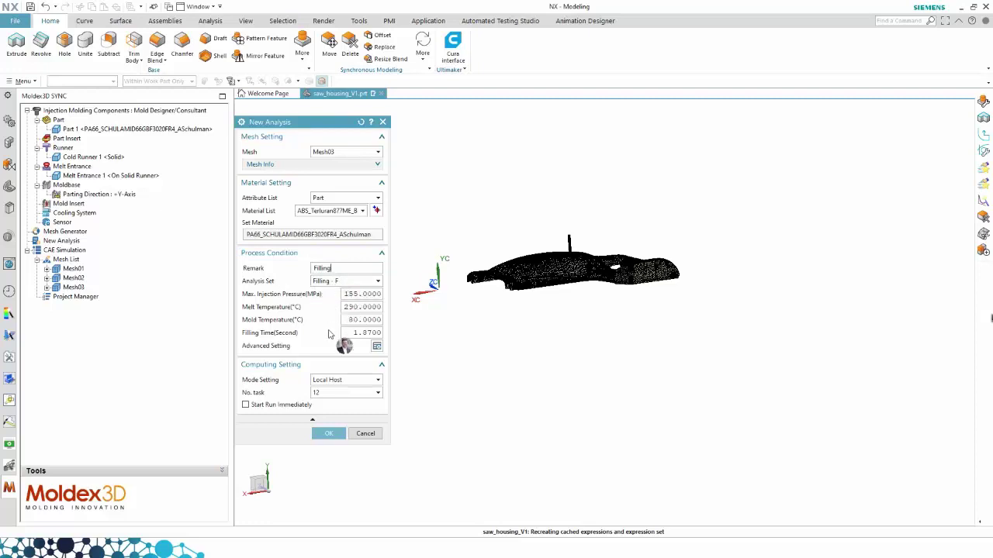
left_click(377, 282)
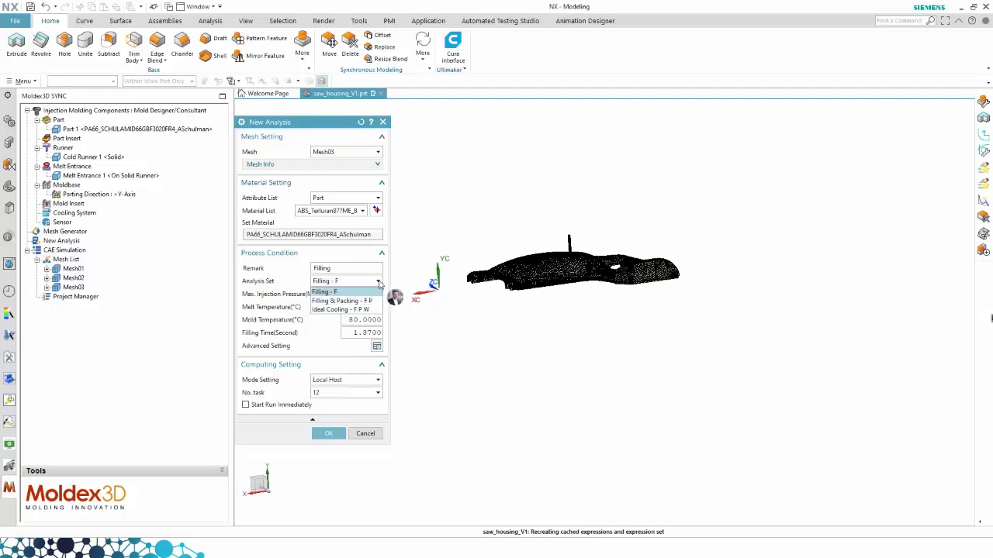
left_click(379, 284)
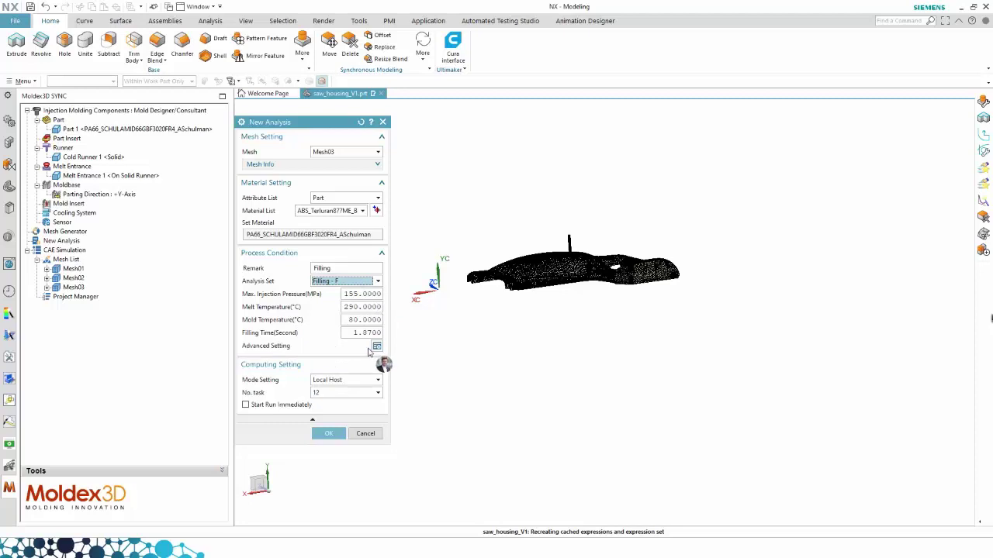
left_click(365, 436)
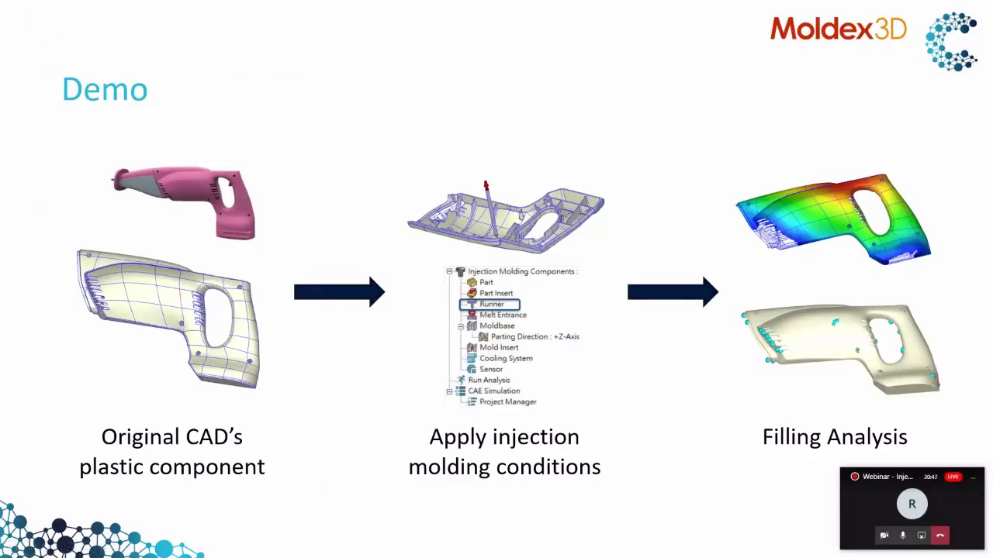
left_click(976, 479)
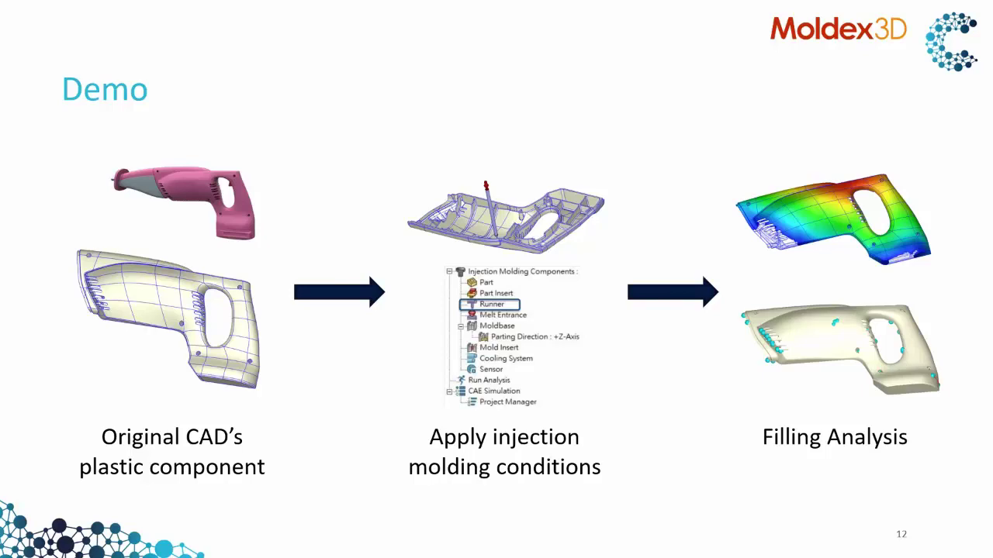
Step: Switch to Moldex3D Studio and examine the Run01 Design_1 housing and its runner from several angles
key("alt+Tab")
key("alt+Tab")
key("alt+Tab")
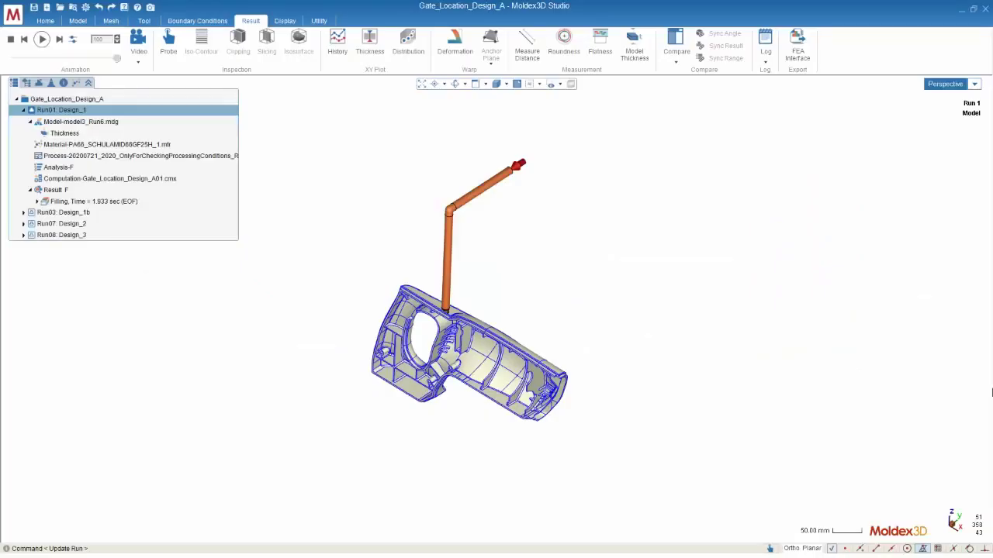
middle_click_drag(422, 375, 615, 263)
middle_click_drag(510, 323, 369, 81)
middle_click_drag(412, 213, 510, 240)
middle_click_drag(456, 261, 458, 220)
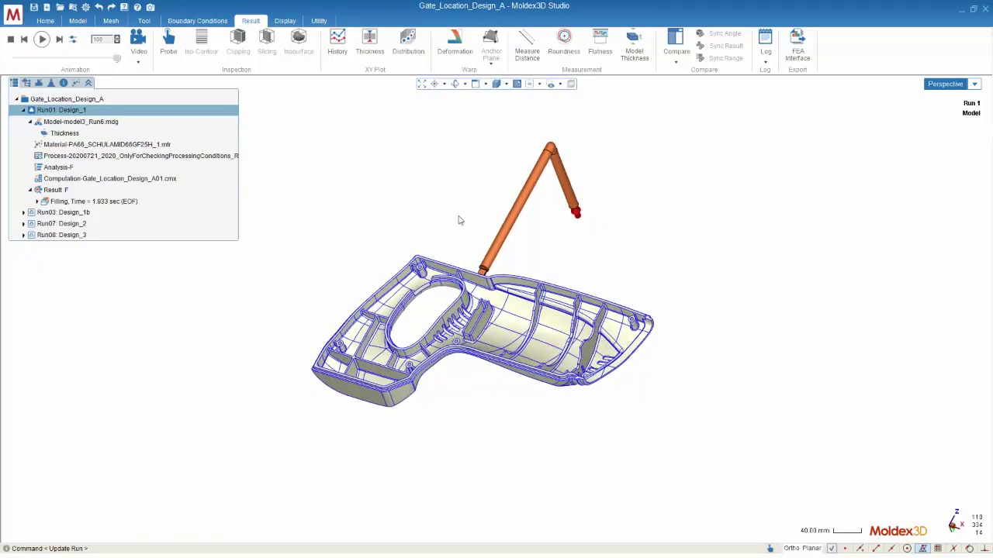
middle_click_drag(468, 257, 145, 264)
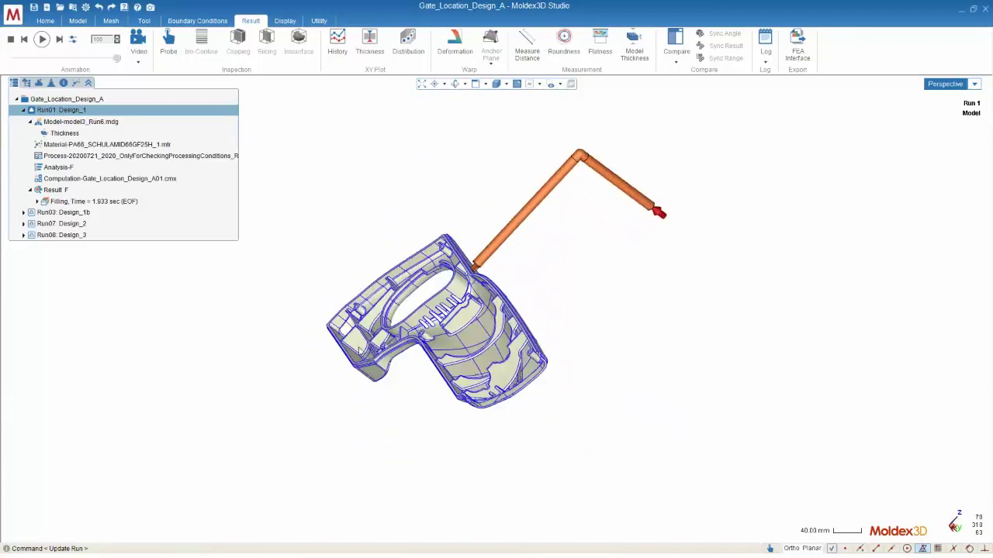
Step: Show the Melt Front Time filling result of Run01 Design_1 and play its animation through to the end of filling
double_click(152, 202)
middle_click_drag(410, 319, 627, 332)
scroll(650, 333, "up", 2)
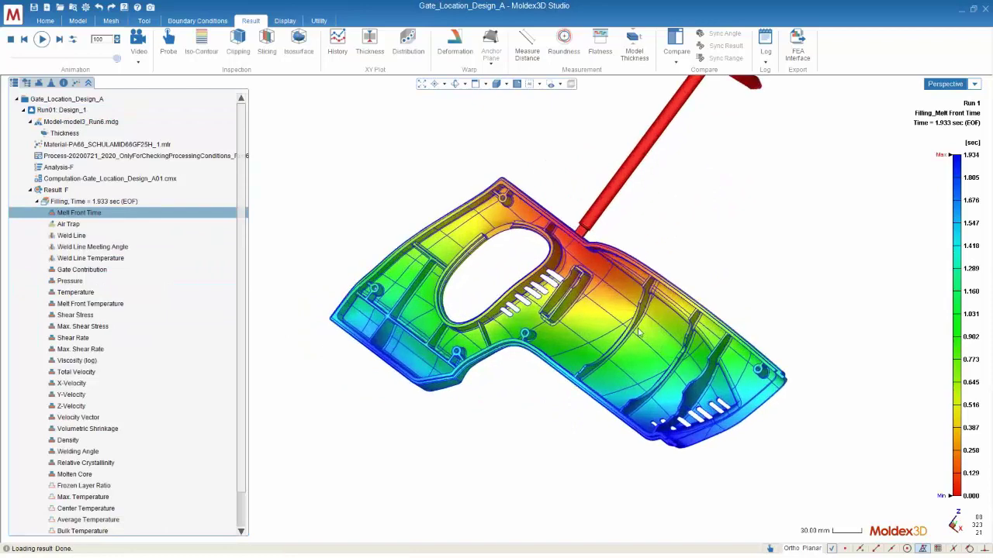
scroll(639, 333, "up", 3)
left_click(42, 40)
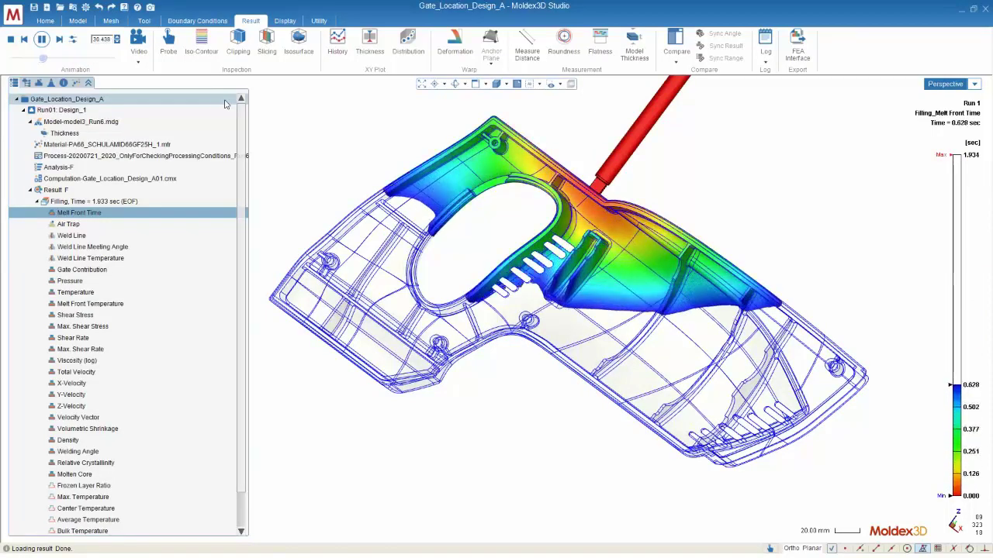
left_click(59, 40)
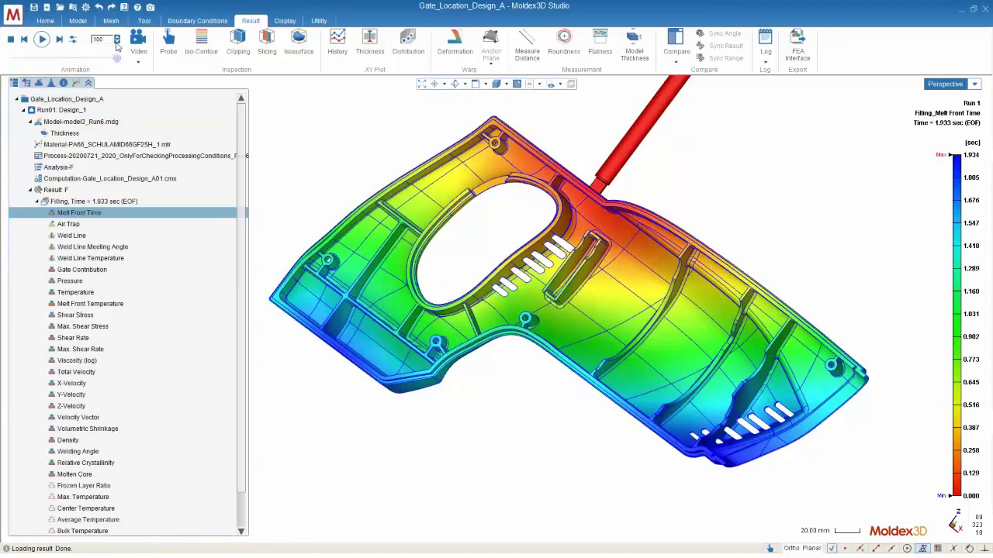
Step: Step the melt front animation back to frame 94 and examine the last region to fill near the vent slots at the nose
left_click(116, 42)
left_click(116, 43)
left_click(116, 42)
left_click(116, 43)
left_click(116, 42)
left_click(116, 43)
middle_click_drag(615, 393, 672, 454)
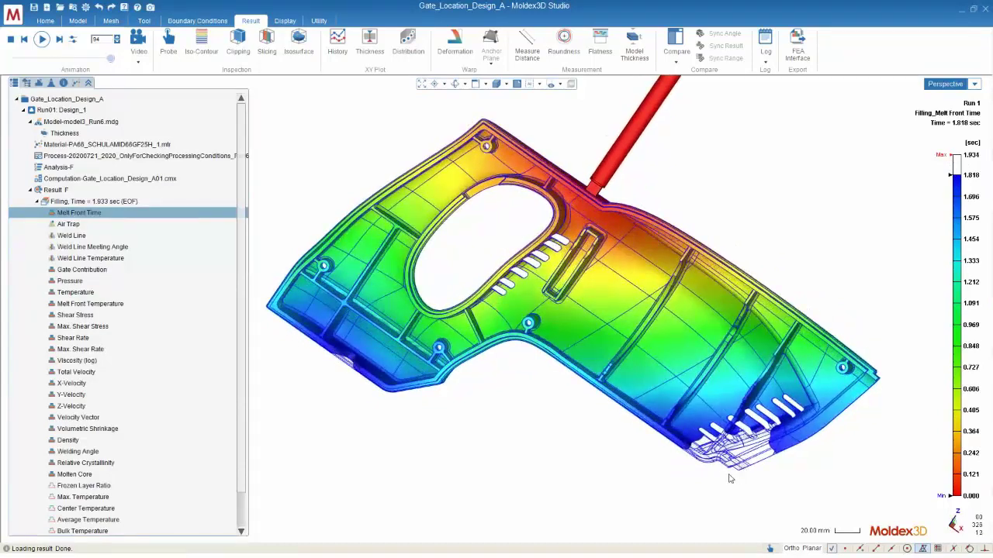
scroll(725, 464, "up", 2)
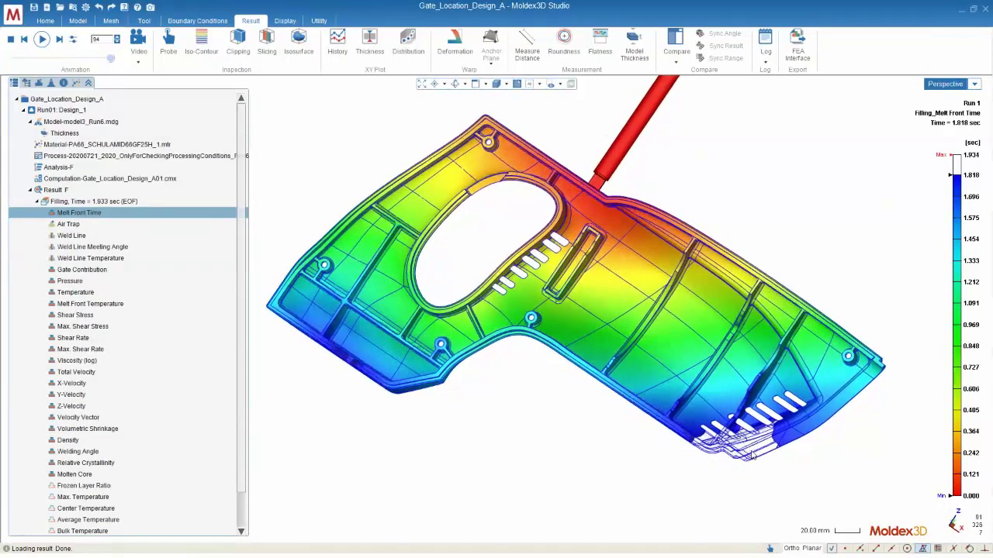
scroll(750, 444, "up", 2)
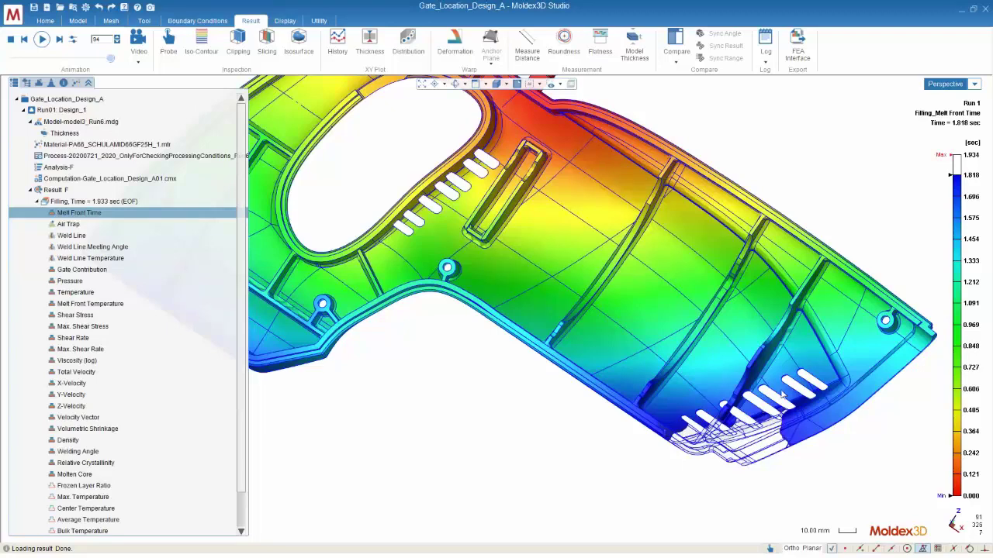
middle_click_drag(740, 434, 754, 417)
scroll(741, 449, "down", 3)
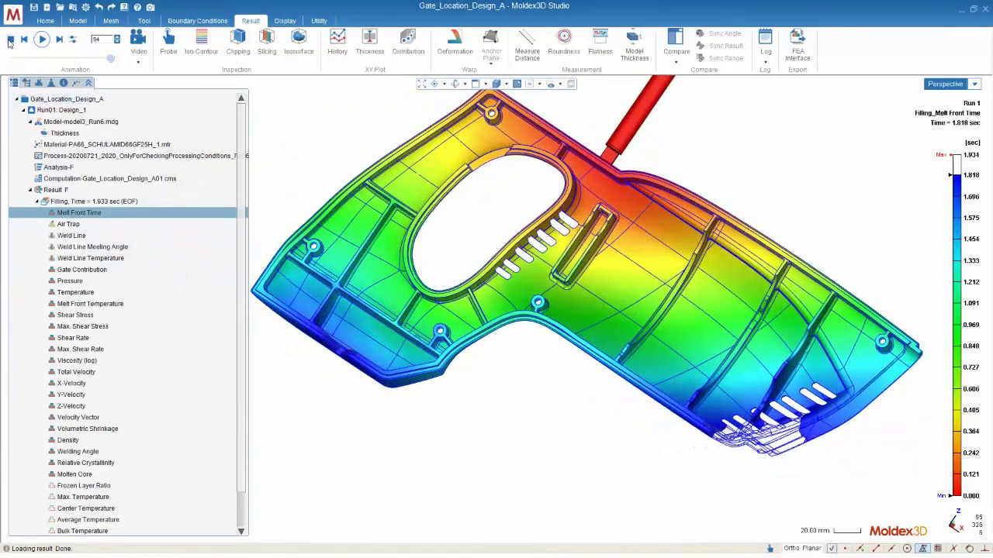
Step: Overlay the air traps and weld lines on the melt front result and inspect them around the vent slots and ribs
left_click(285, 22)
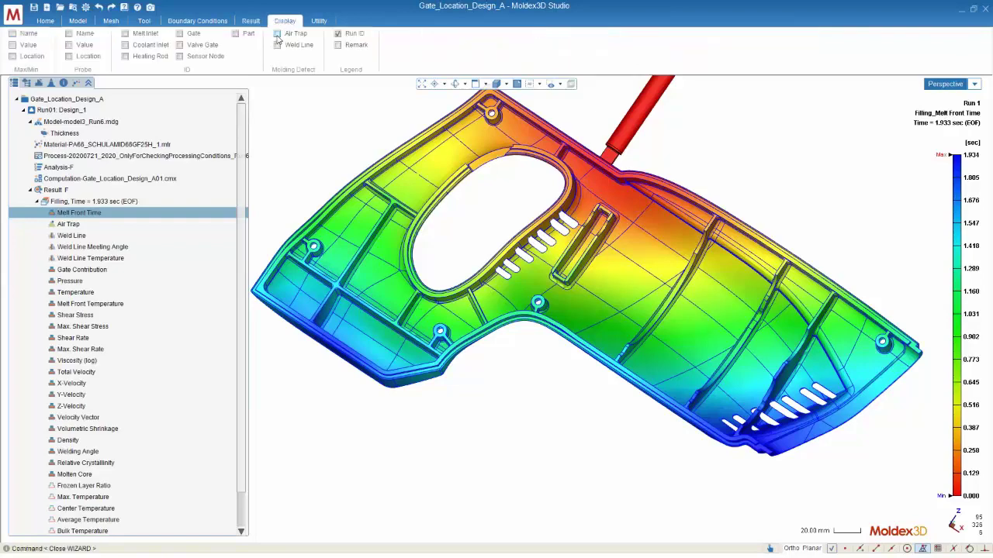
left_click(278, 34)
left_click(278, 45)
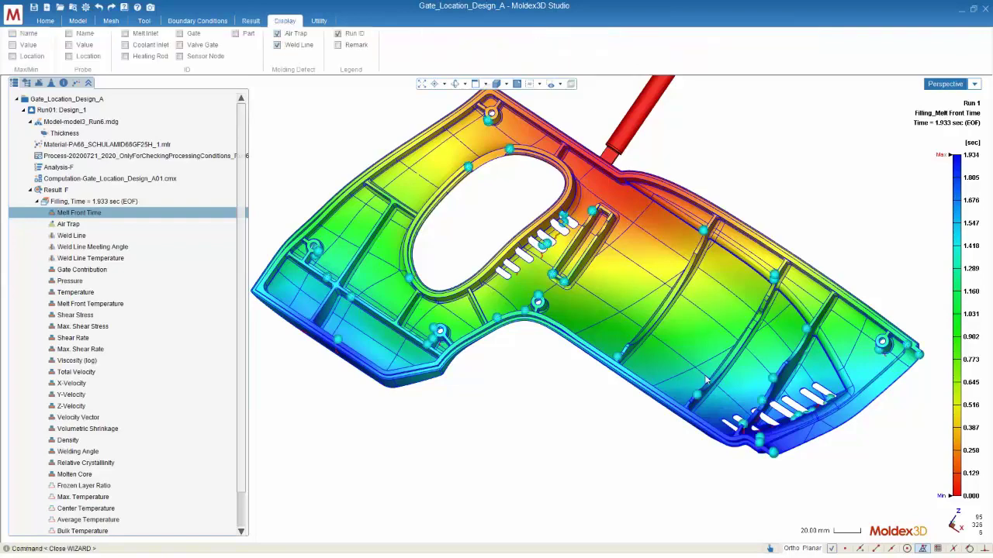
middle_click_drag(723, 436, 786, 422)
scroll(768, 410, "up", 5)
scroll(736, 425, "down", 2)
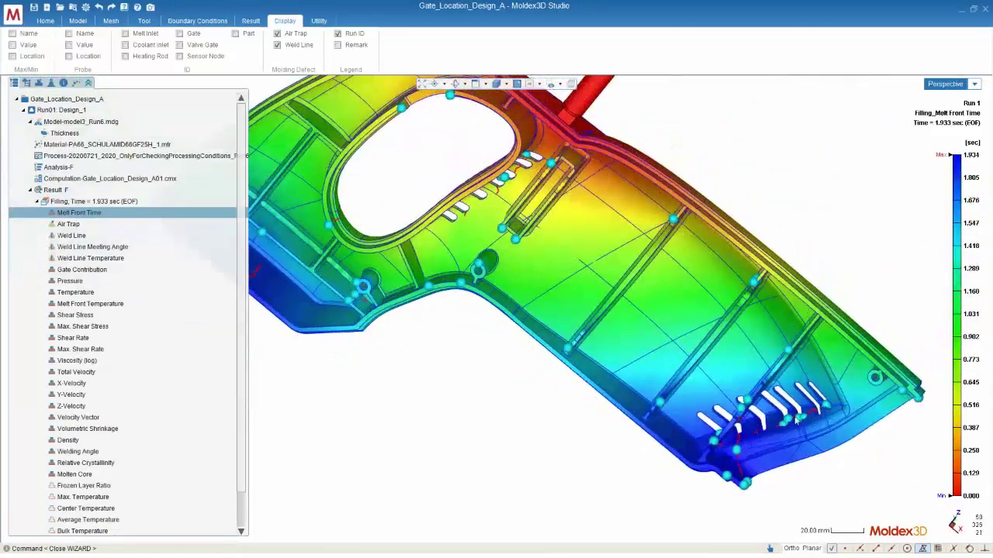
scroll(800, 418, "up", 3)
scroll(751, 429, "down", 3)
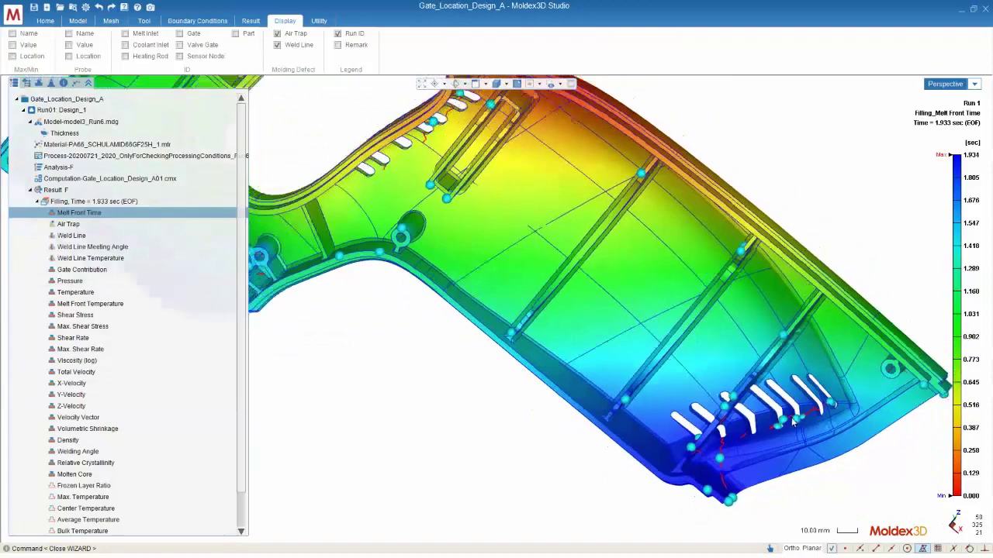
scroll(750, 429, "up", 4)
scroll(751, 429, "down", 2)
middle_click_drag(751, 429, 709, 388)
scroll(683, 377, "up", 2)
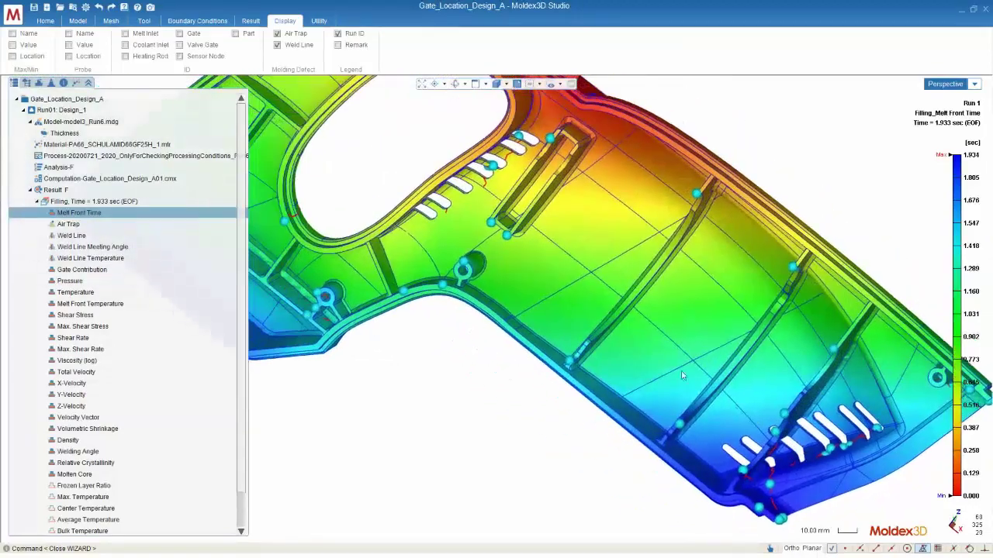
scroll(607, 305, "down", 2)
middle_click_drag(607, 306, 627, 335)
middle_click_drag(635, 403, 776, 414)
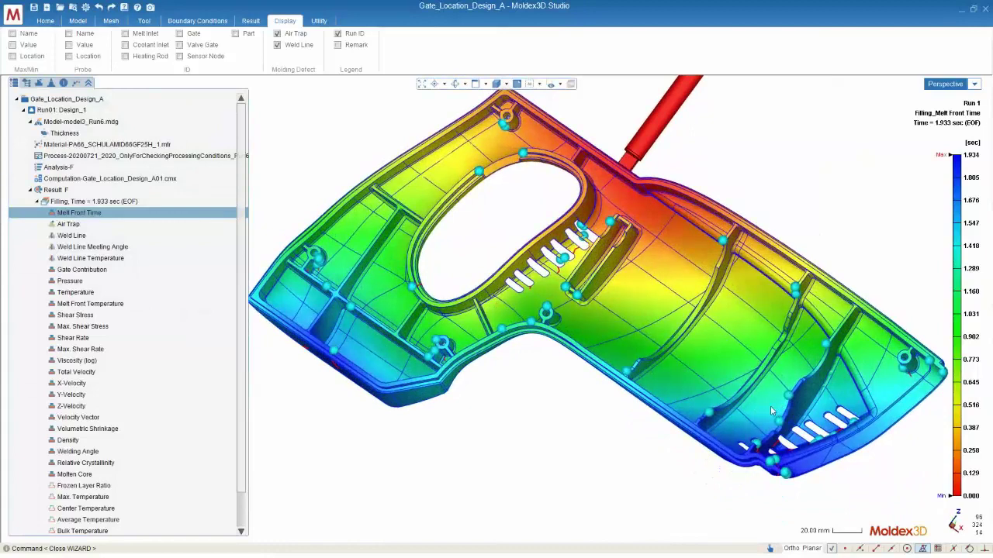
Step: Hide the air trap and weld line markers and bring the whole housing with its runner back into view
left_click(277, 34)
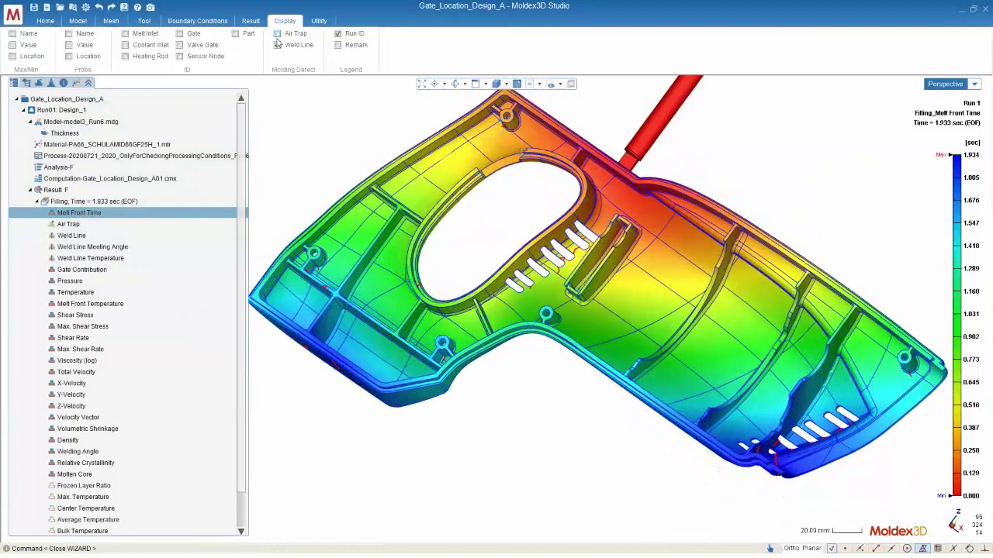
left_click(250, 21)
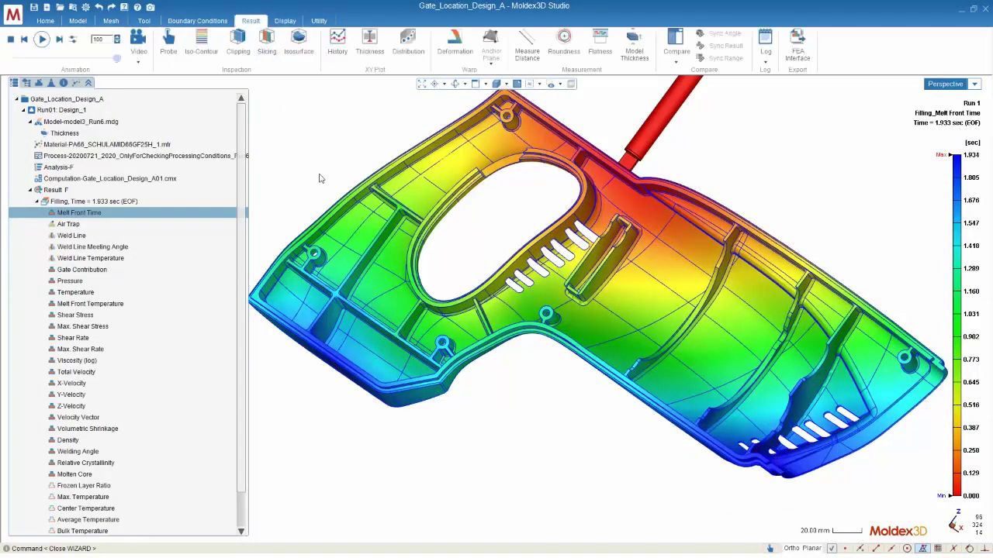
scroll(320, 178, "down", 4)
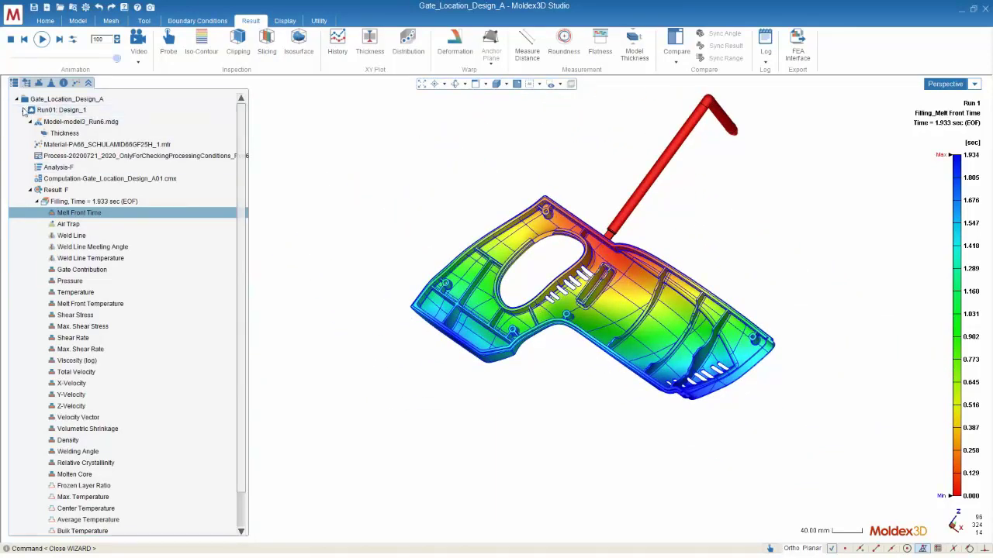
Step: Show the Melt Front Time result of Run03 Design_1b and examine the gate position inside the housing
left_click(24, 109)
double_click(54, 121)
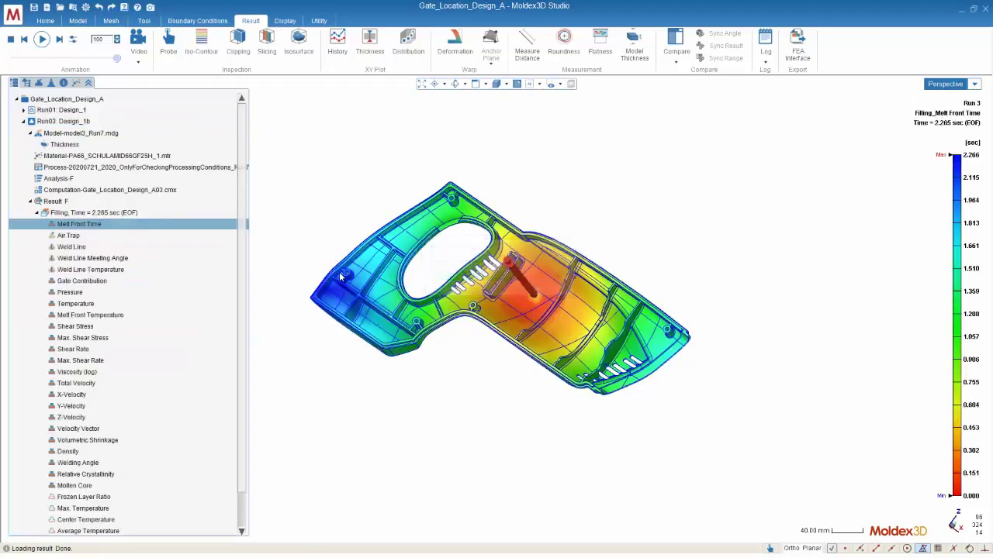
middle_click_drag(339, 276, 468, 302)
scroll(560, 307, "up", 5)
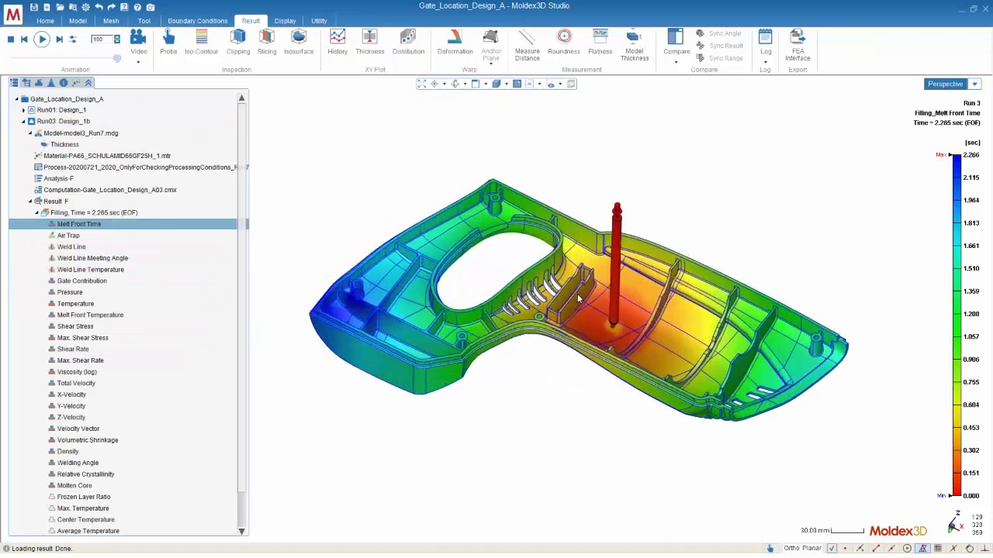
mouse_move(584, 307)
middle_mouse_down()
mouse_move(601, 298)
mouse_move(594, 308)
middle_mouse_up()
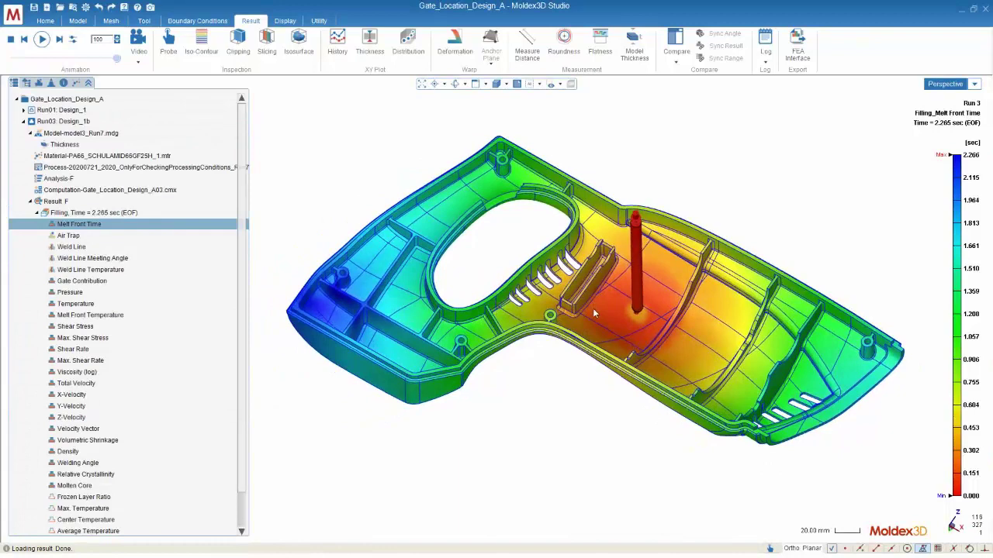
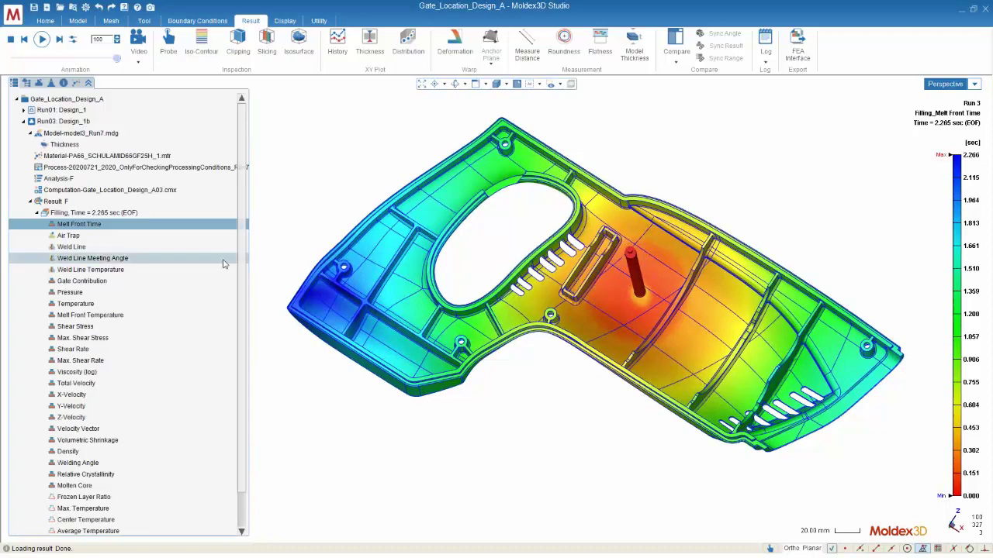
Step: Play the Design_1b filling animation, stop it, and step back to frame 98 to inspect the last area to fill
left_click(42, 41)
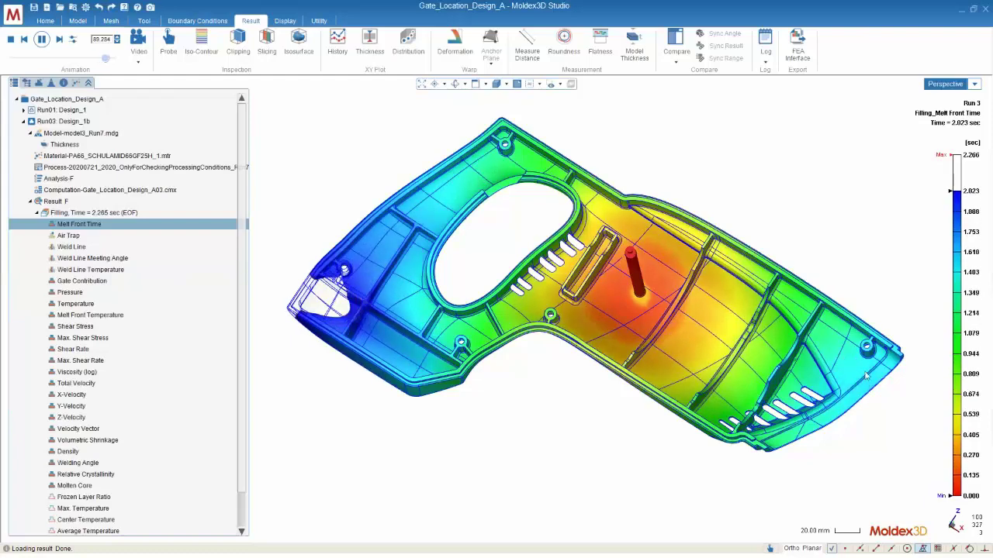
left_click(11, 39)
left_click(117, 43)
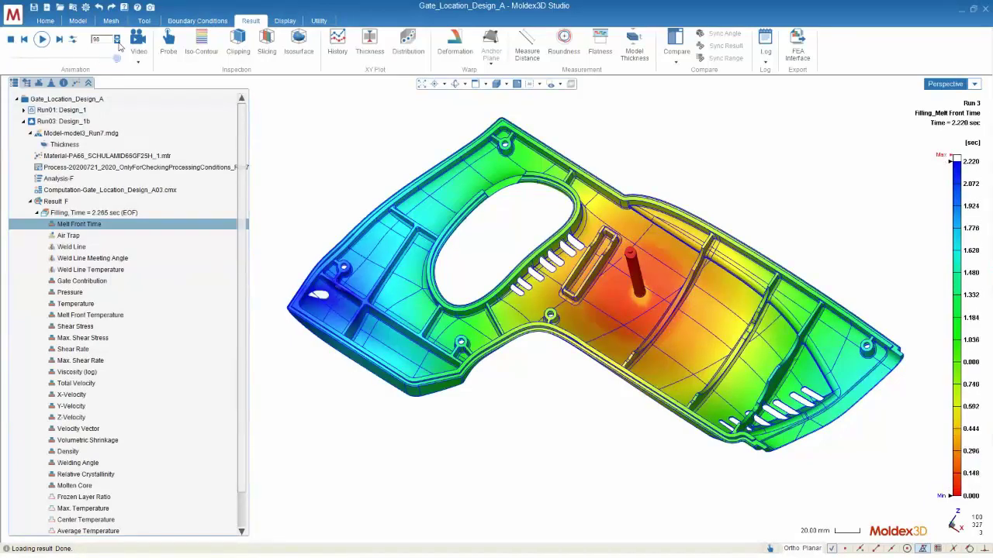
Step: Step the Design_1b filling animation back to frames 66 and 68, inspect how the housing's slotted nose end fills, and stop the animation
left_click(117, 41)
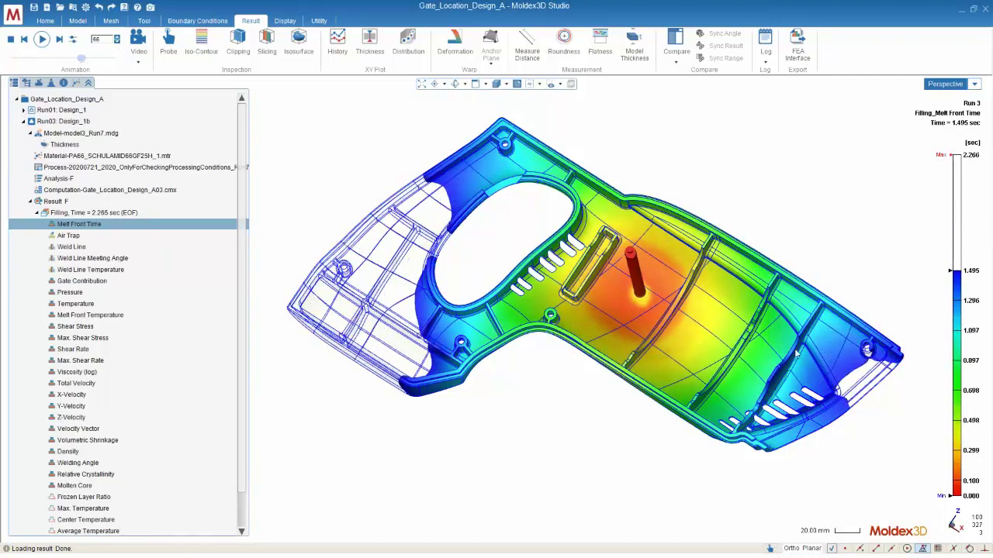
scroll(845, 405, "up", 5)
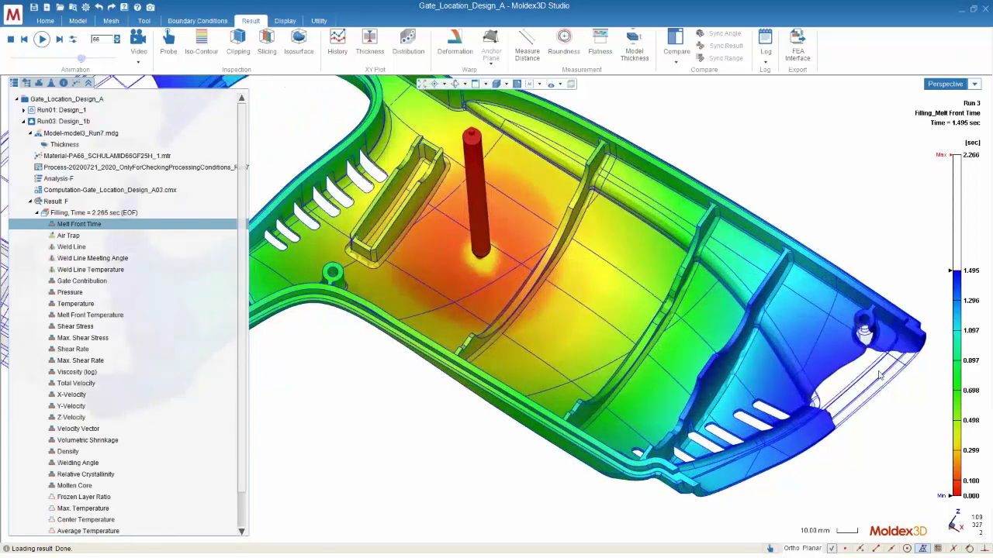
scroll(866, 385, "down", 4)
scroll(868, 381, "down", 2)
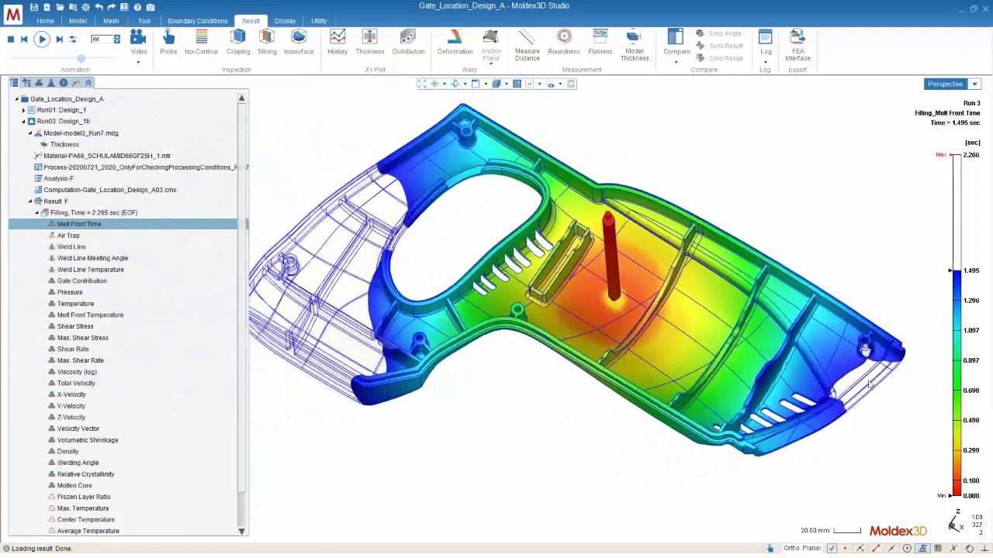
left_click(118, 42)
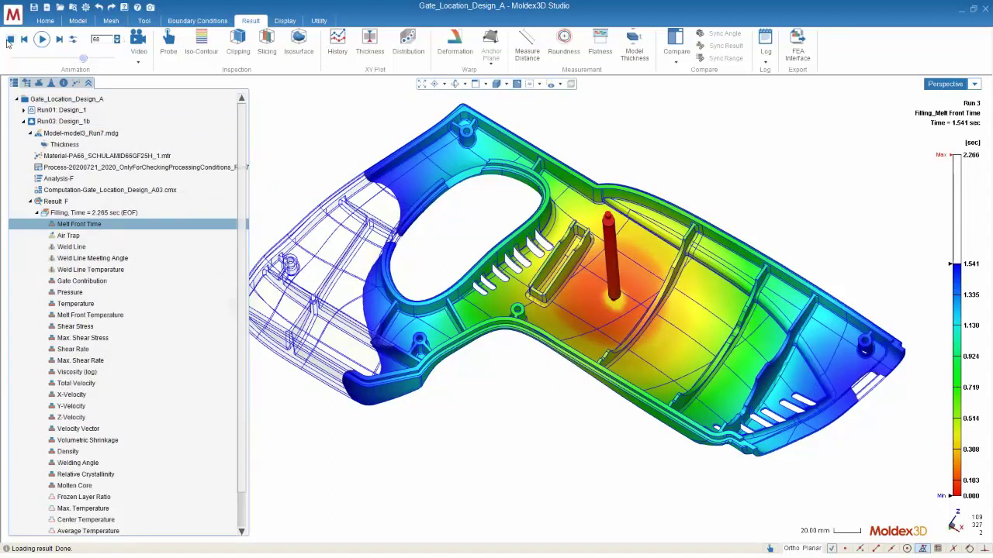
left_click(11, 40)
Step: Overlay the air traps and weld lines on the melt front result, inspect them near the nose slots, and hide both markers
left_click(284, 21)
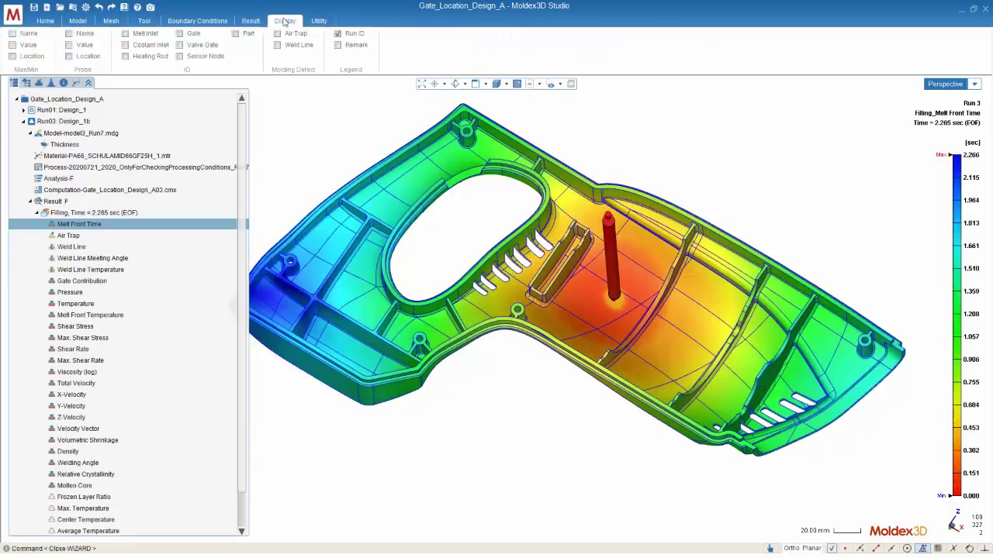
left_click(278, 34)
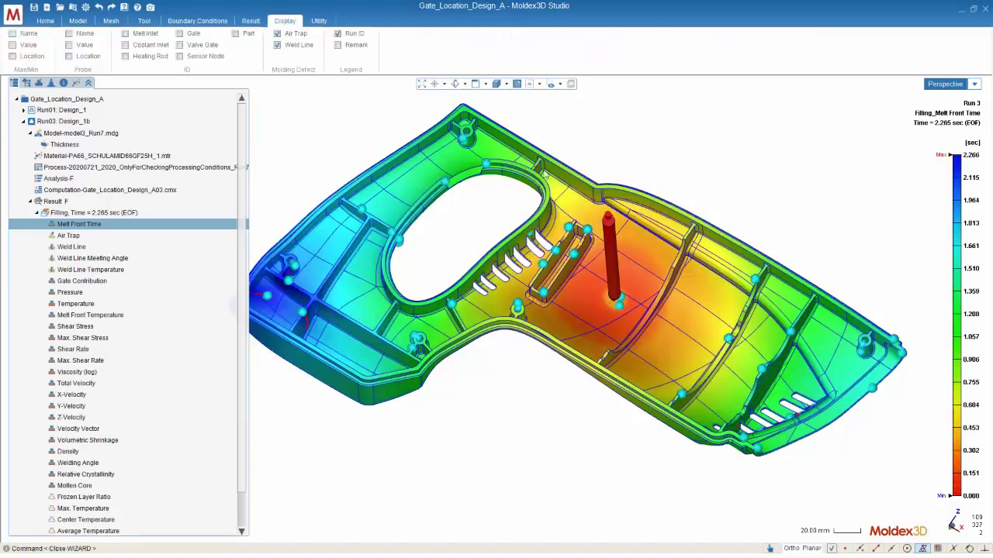
middle_click_drag(834, 392, 880, 350)
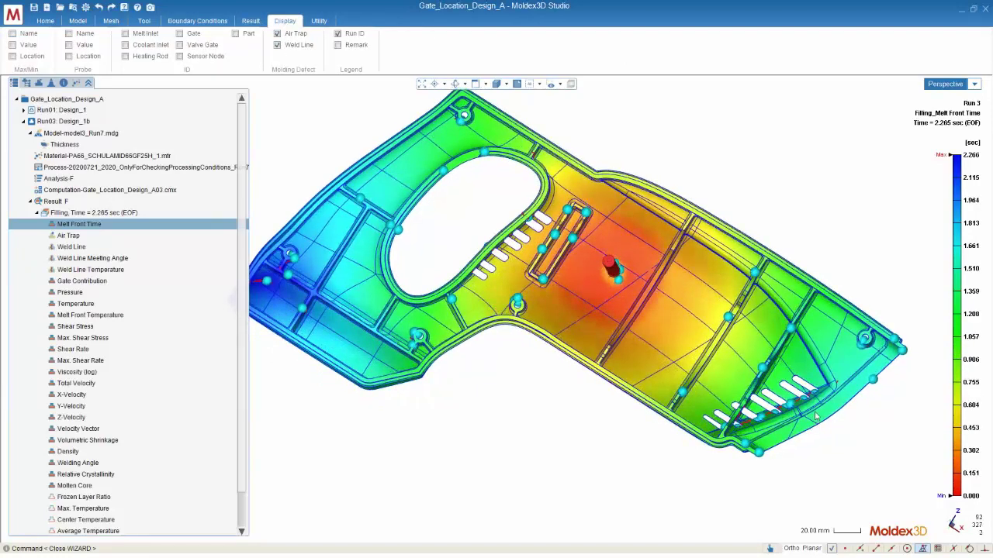
left_click(278, 35)
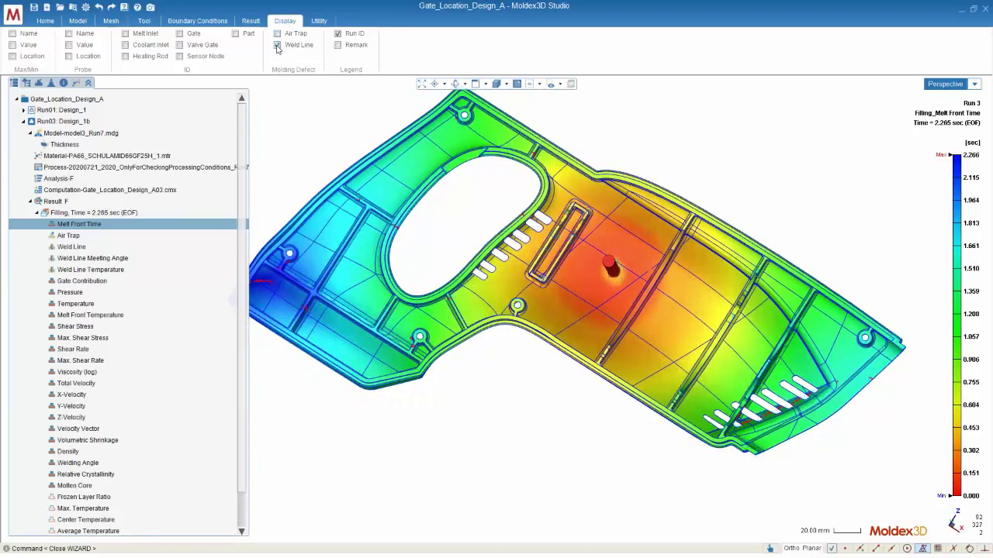
Step: Step the filling animation back to frame 96 and inspect the unfilled spot in the handle's end corner
left_click(250, 21)
scroll(393, 308, "up", 5)
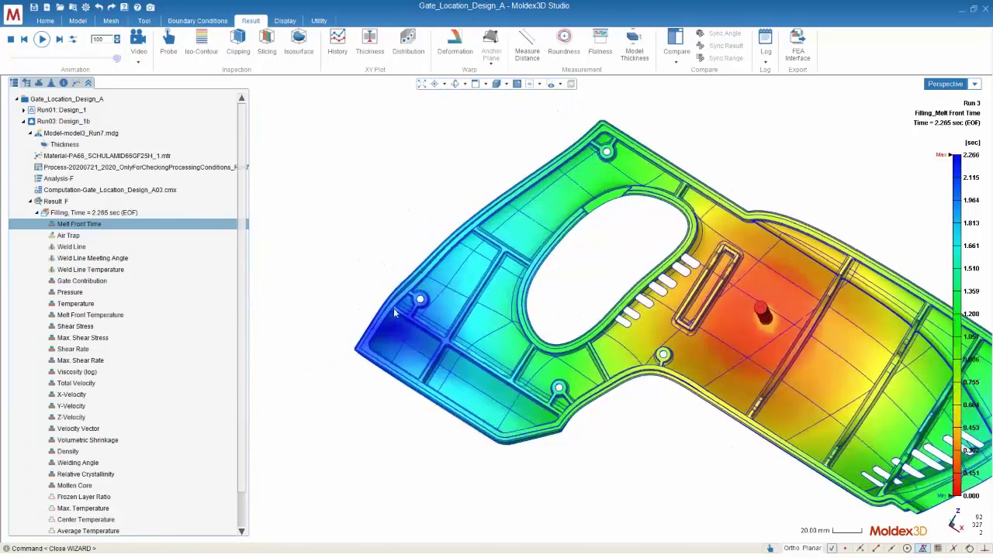
left_click(117, 42)
left_click(117, 43)
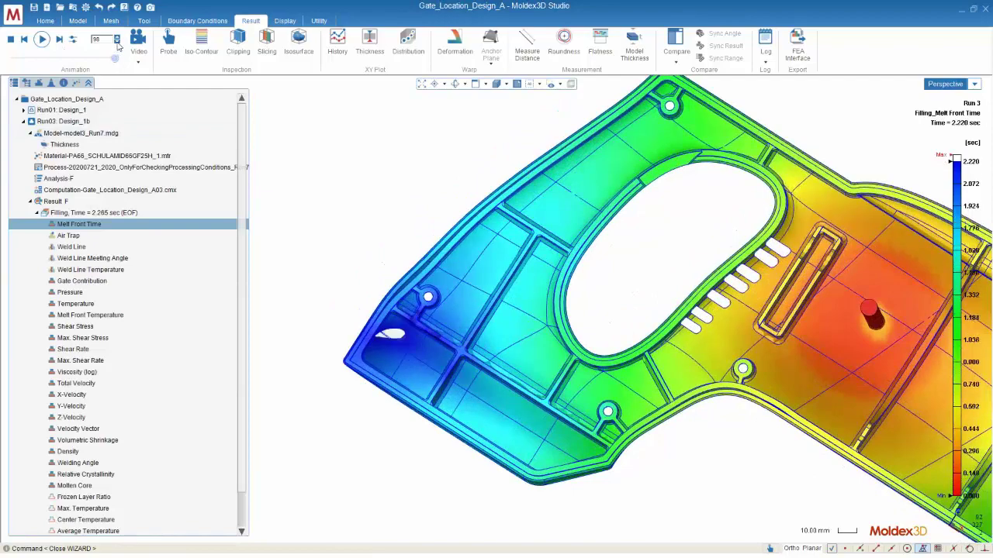
left_click(117, 43)
left_click(117, 43)
middle_click_drag(451, 348, 393, 371)
scroll(393, 374, "up", 4)
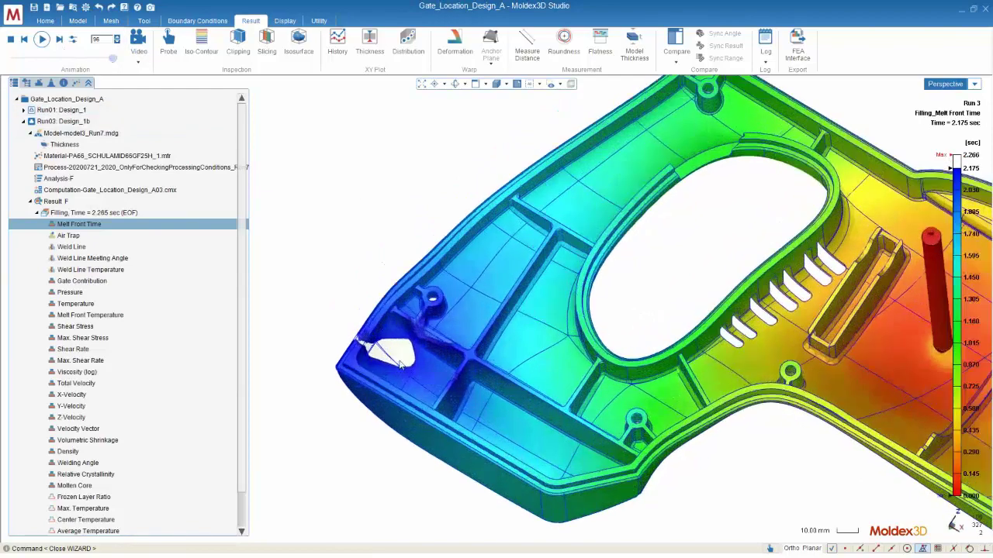
Step: Examine the unfilled pocket, rib and screw boss at frame 98, and return to the completely filled housing at frame 100
scroll(117, 38, "up", 2)
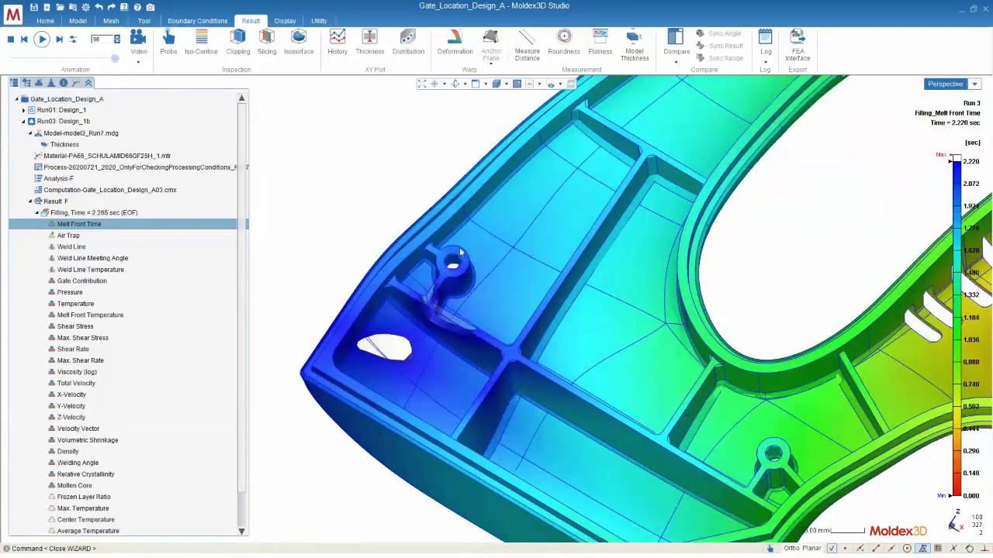
middle_click_drag(418, 354, 385, 349)
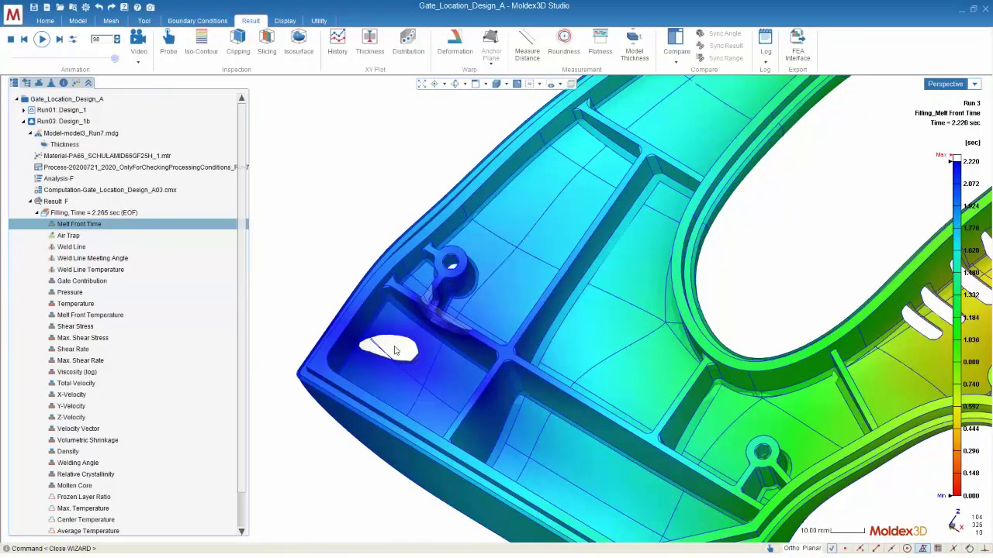
middle_click_drag(394, 350, 397, 327)
scroll(392, 365, "up", 4)
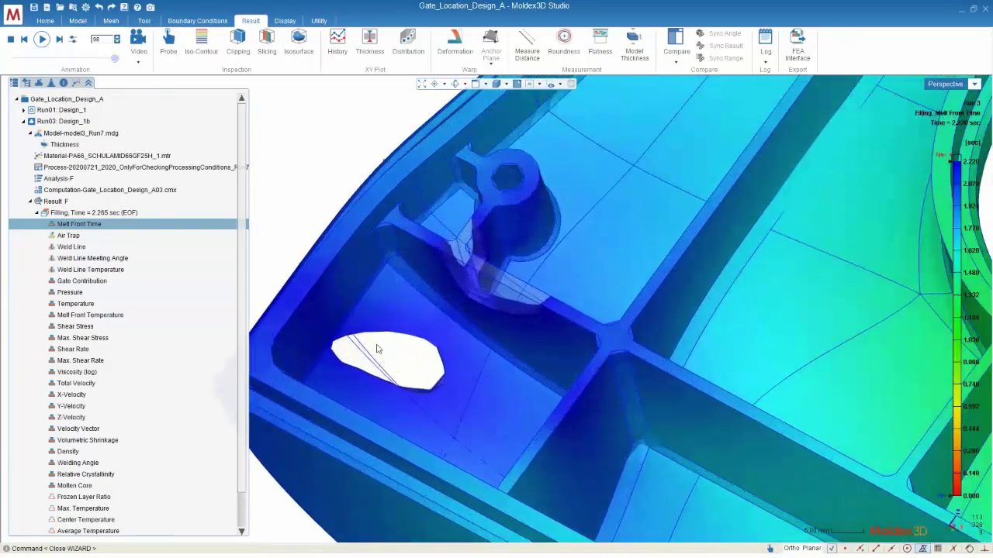
scroll(380, 350, "down", 3)
scroll(380, 351, "down", 8)
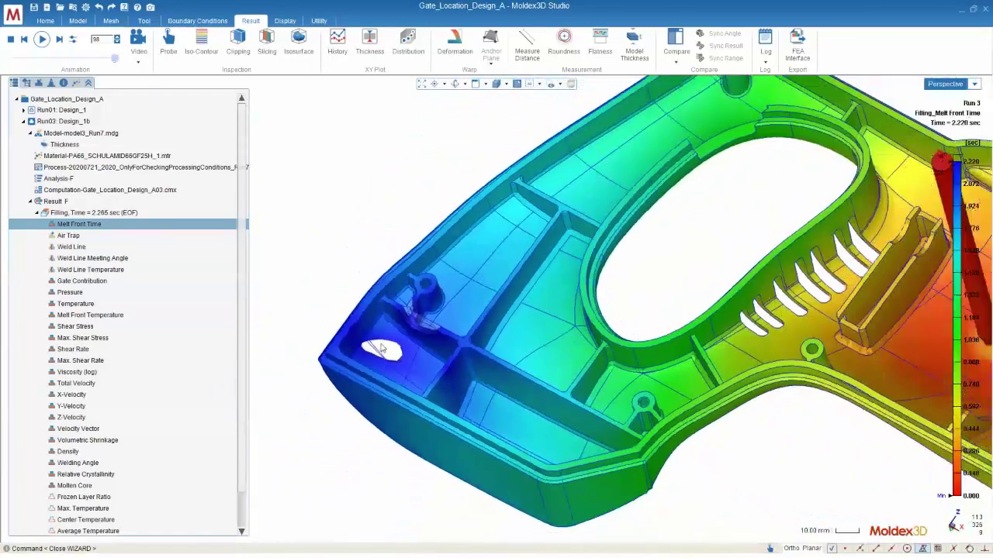
scroll(401, 328, "up", 5)
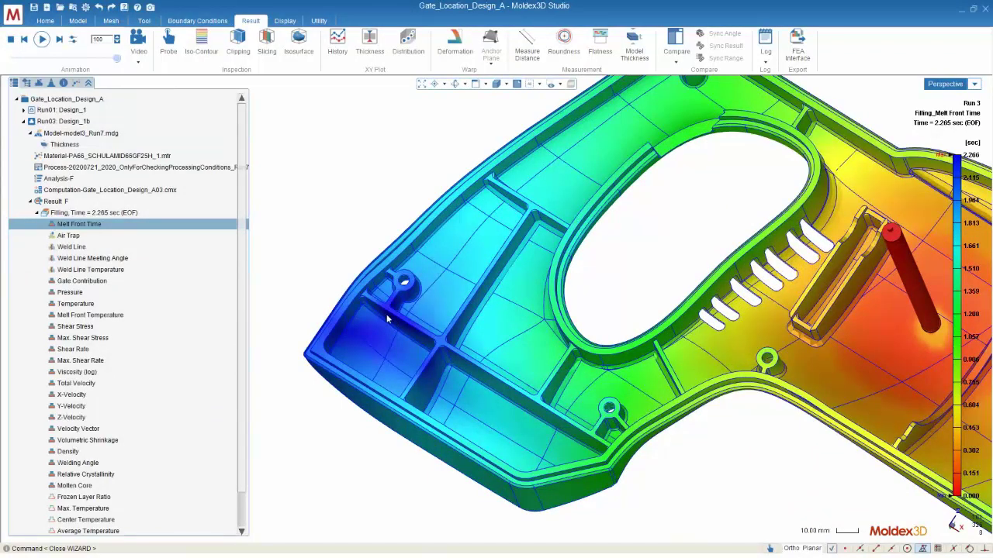
scroll(386, 314, "down", 5)
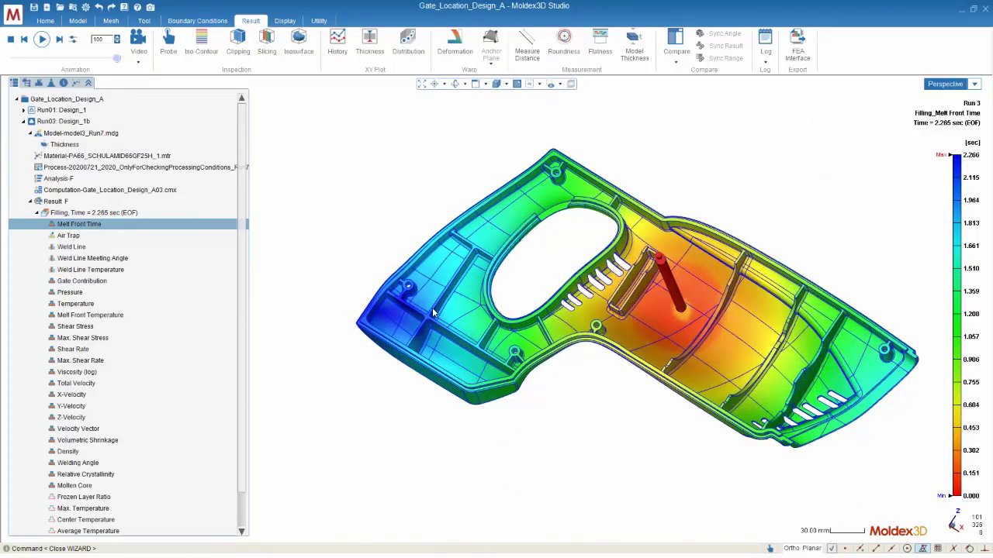
Step: Switch to the PowerPoint slide show and advance past the Demo slide to the NX recording of the saw housing
key("alt+Tab")
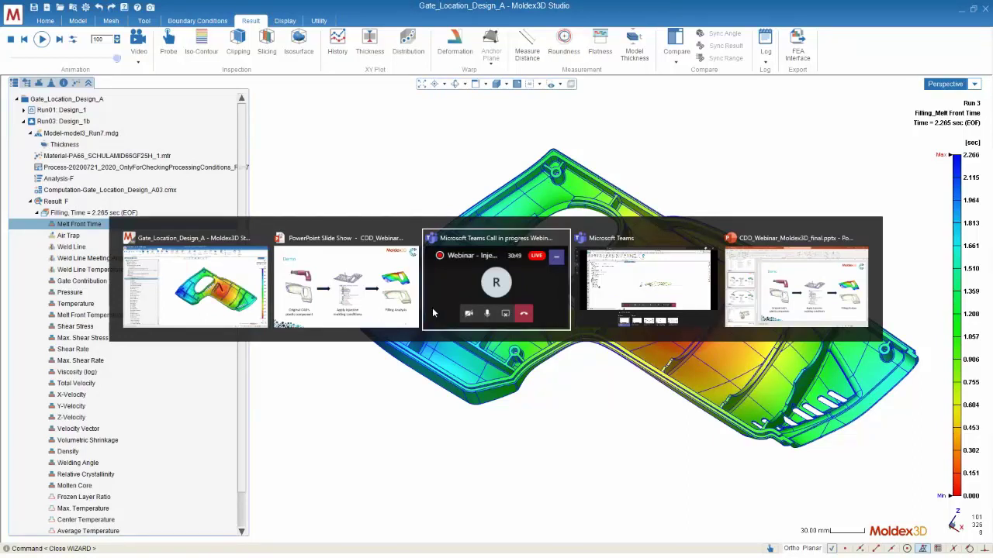
key("alt+Tab")
key("alt+Tab")
key("alt+Tab")
key("alt+Tab")
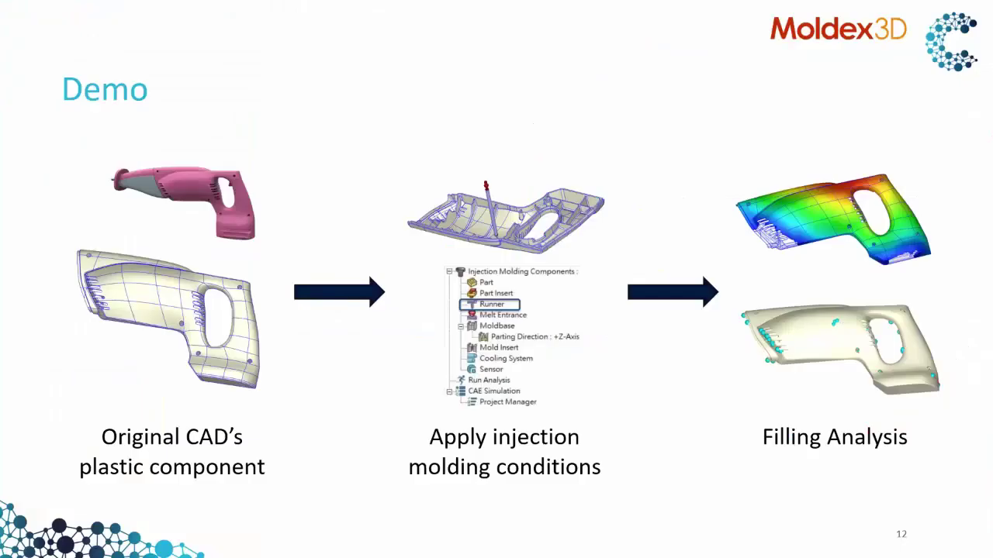
key("Right")
key("Right")
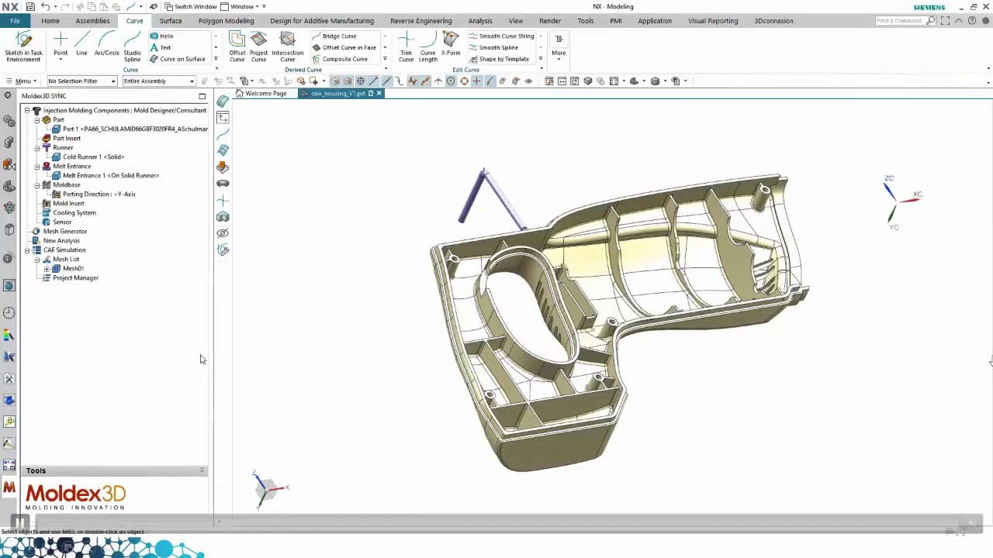
Step: Start Delete Face using Region Faces, with the small rib beside the handle's corner screw boss as seed and adjoining wall and floor faces as boundaries
left_click(10, 187)
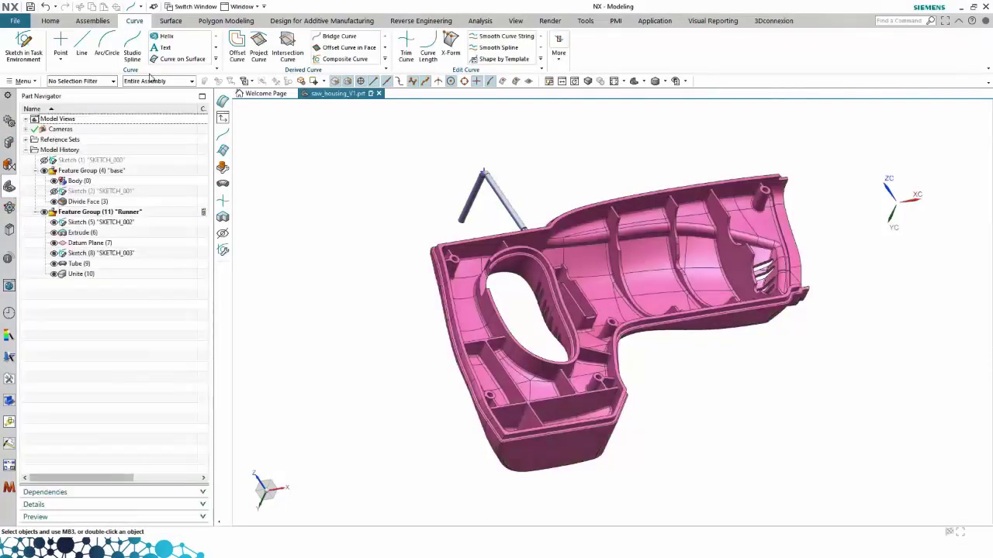
left_click(50, 20)
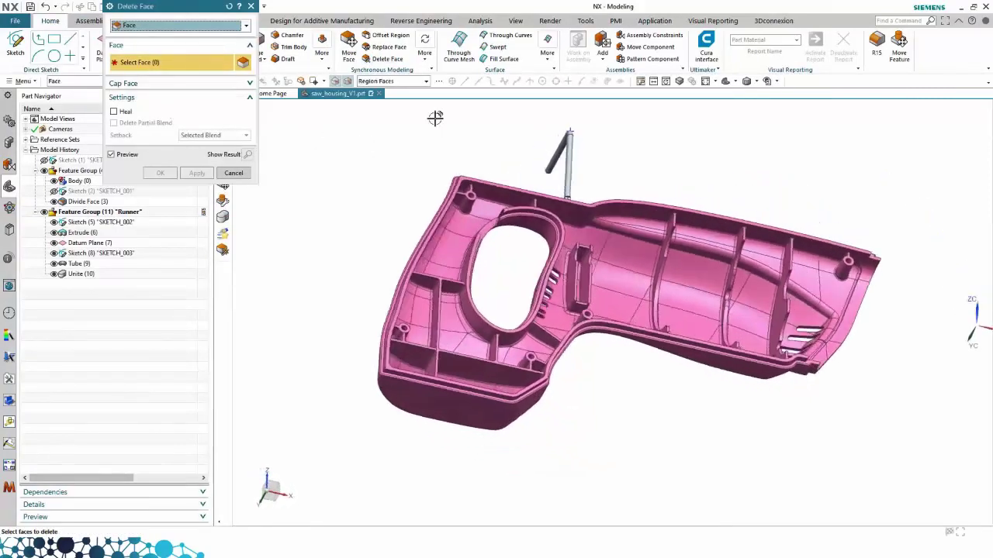
middle_click_drag(435, 117, 401, 85)
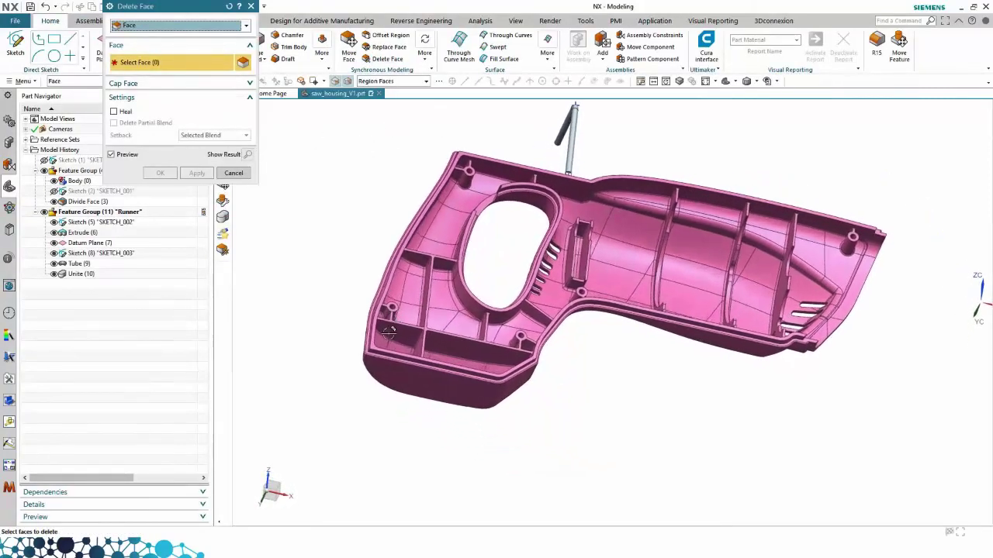
scroll(390, 333, "up", 5)
middle_click_drag(387, 336, 380, 328)
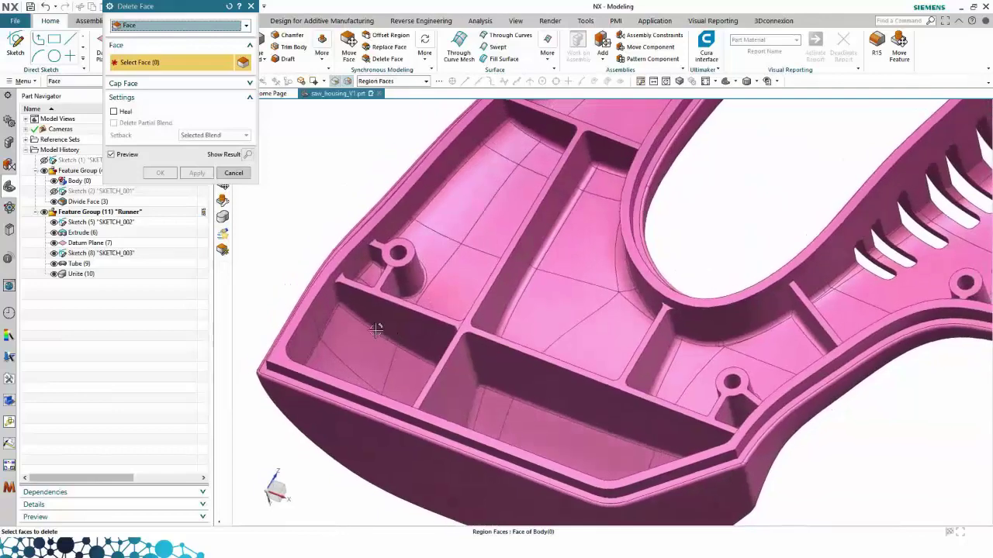
left_click(378, 318)
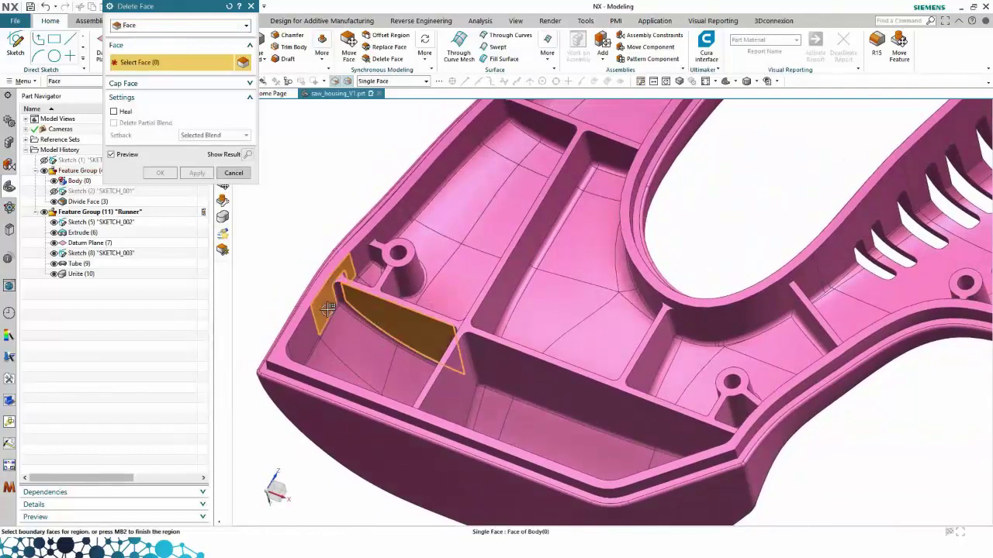
scroll(333, 303, "up", 3)
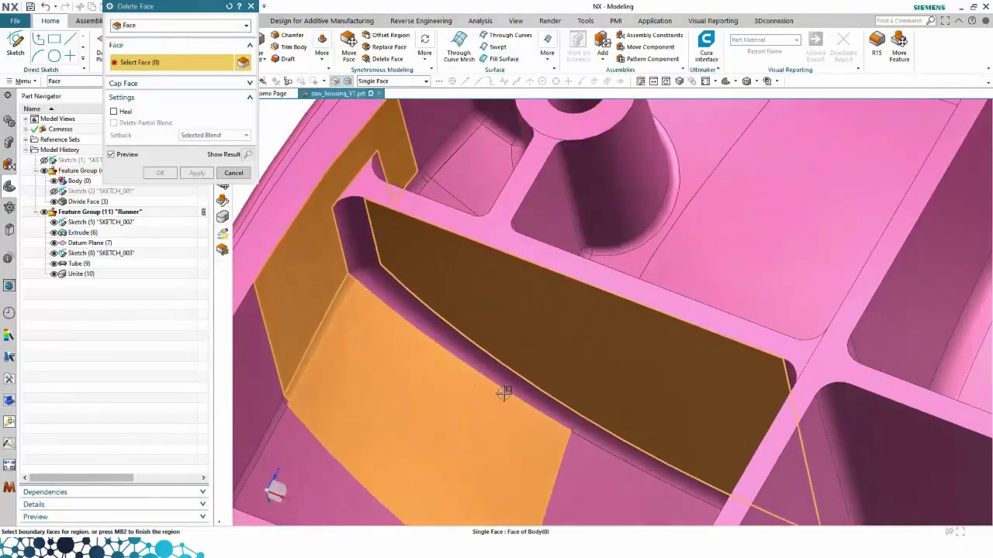
scroll(543, 422, "up", 2)
left_click(557, 435)
middle_click_drag(557, 434, 596, 460)
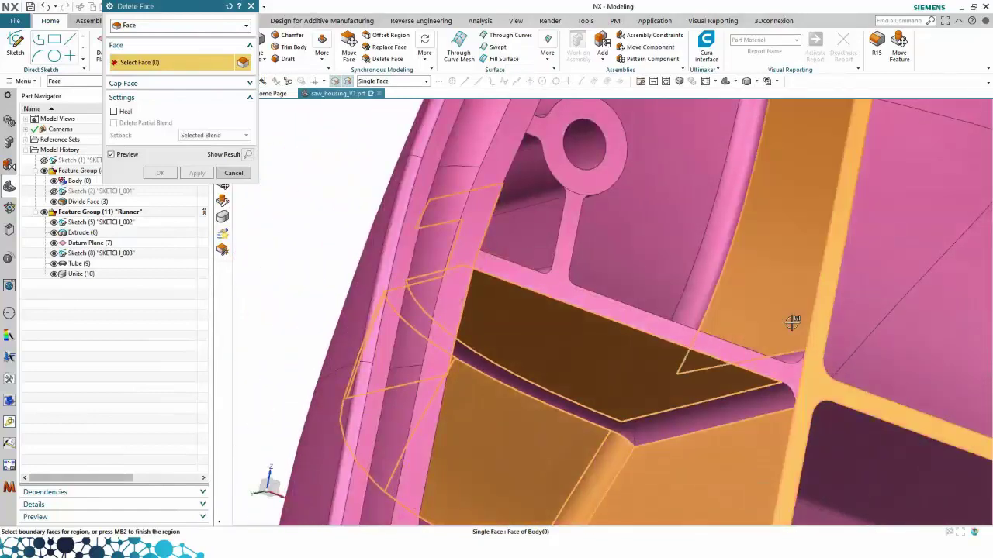
Step: Add the crossing rib, the screw boss and the floor faces behind the rib as boundaries, and delete the small corner rib's faces
scroll(791, 324, "up", 3)
left_click(700, 352)
left_click(576, 302)
middle_click_drag(583, 306, 494, 276)
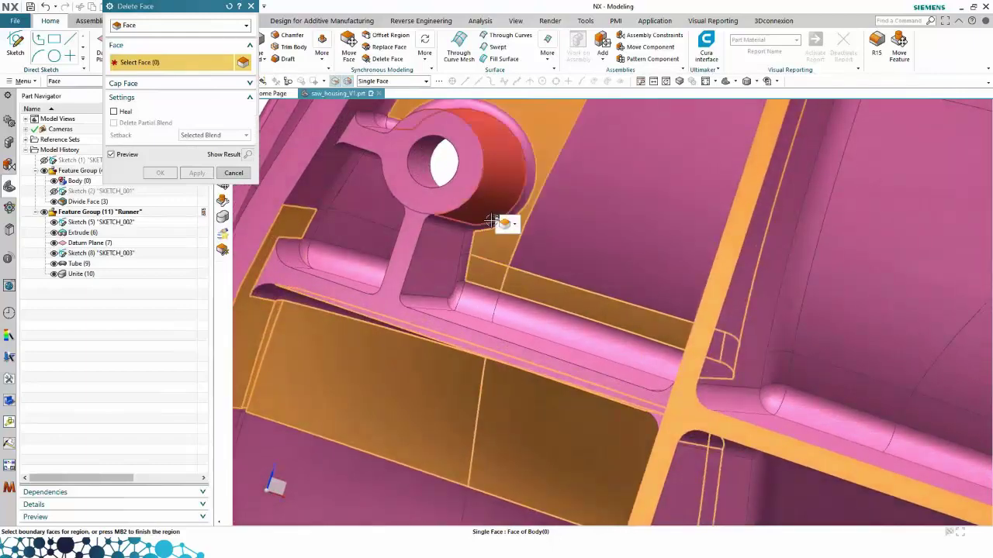
middle_click_drag(443, 195, 378, 219)
scroll(379, 220, "up", 3)
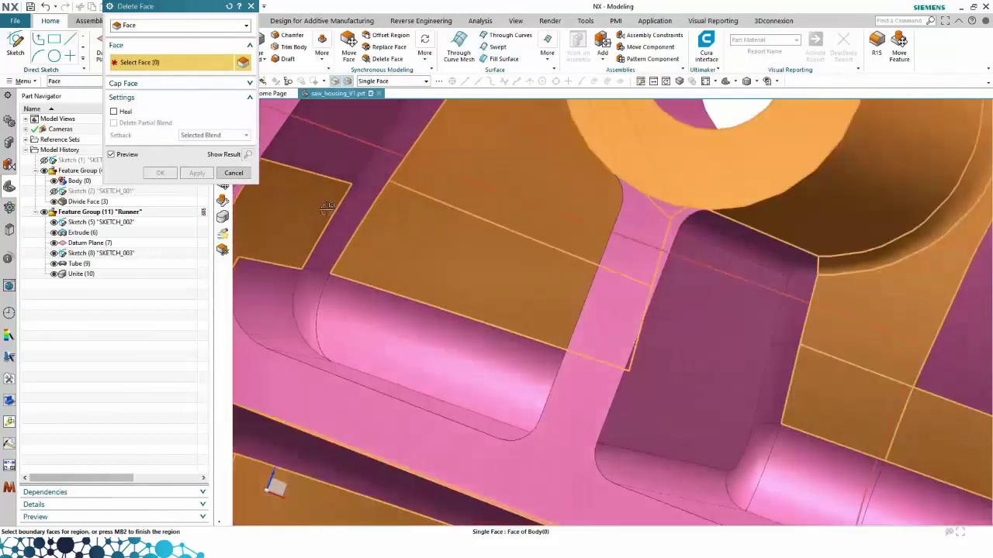
scroll(351, 203, "down", 4)
scroll(419, 217, "down", 1)
middle_click_drag(419, 217, 423, 261)
middle_click(423, 259)
middle_click_drag(369, 217, 345, 203)
left_click(169, 175)
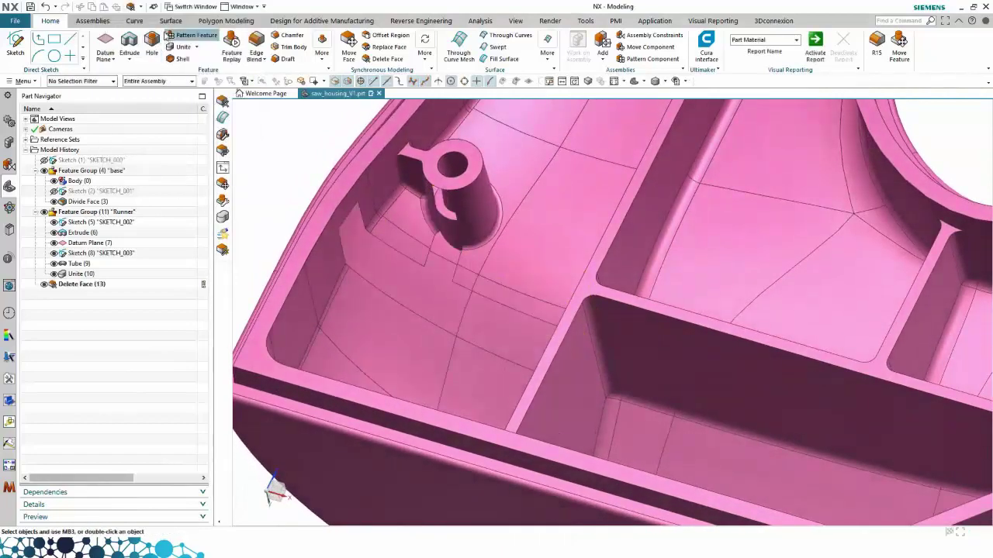
Step: Draw a degree 5 through-points Studio Spline across the gap at the screw boss's base, with G1 continuity at both ends
left_click(171, 21)
left_click(133, 21)
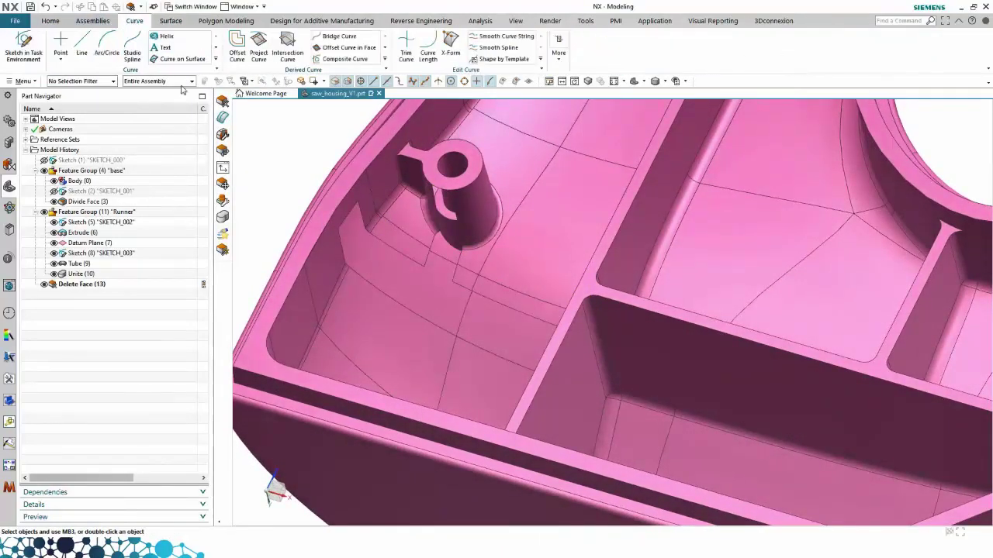
scroll(436, 235, "up", 5)
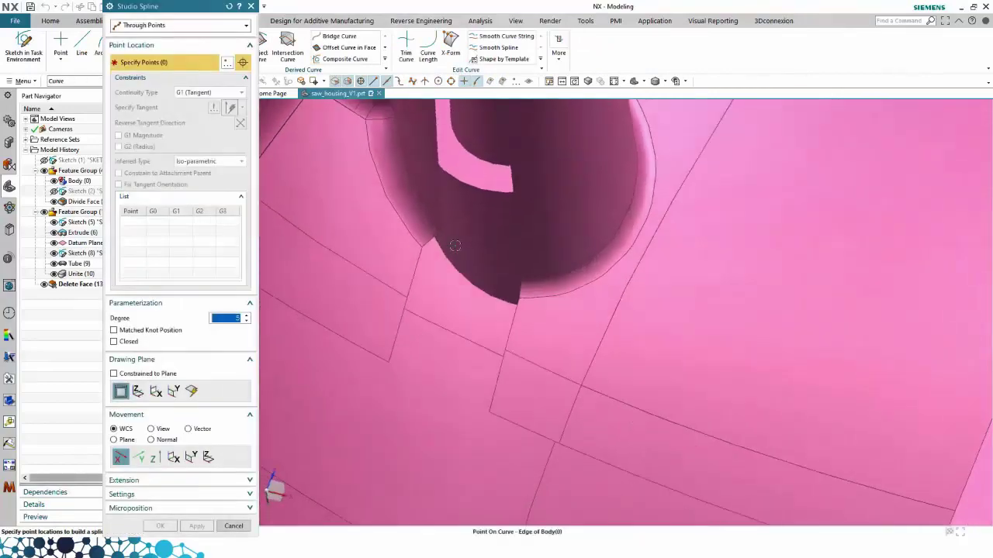
middle_click_drag(452, 244, 427, 251)
left_click(426, 252)
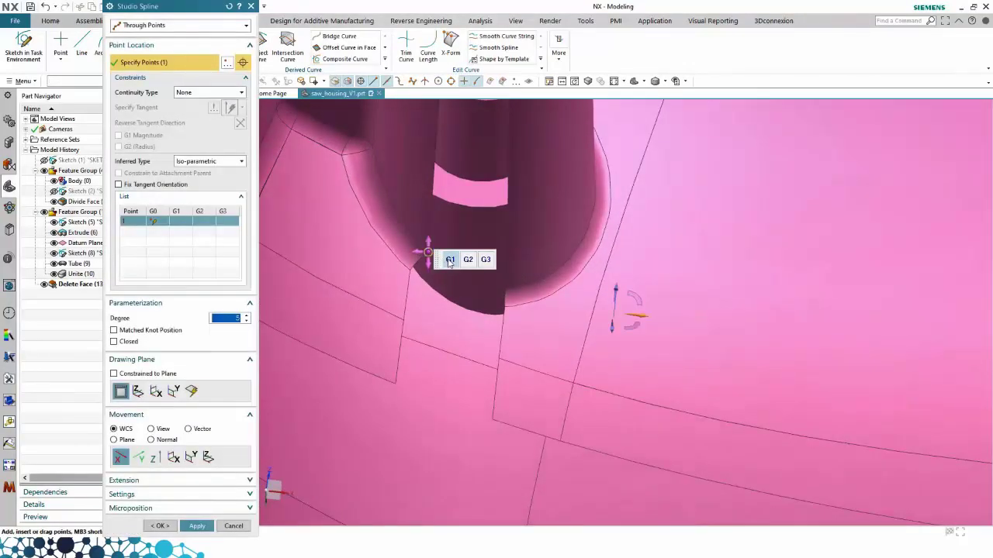
left_click(506, 289)
left_click(526, 294)
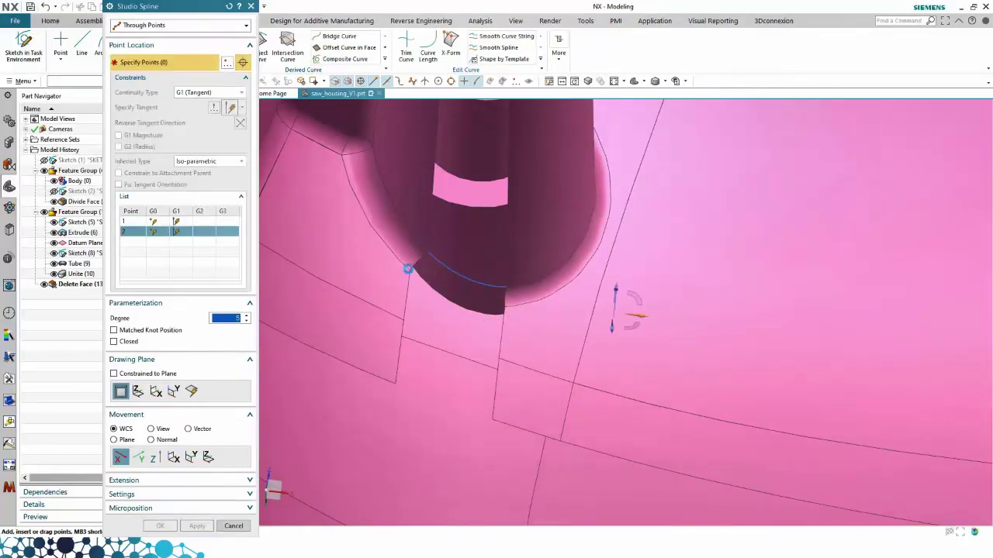
middle_click(407, 270)
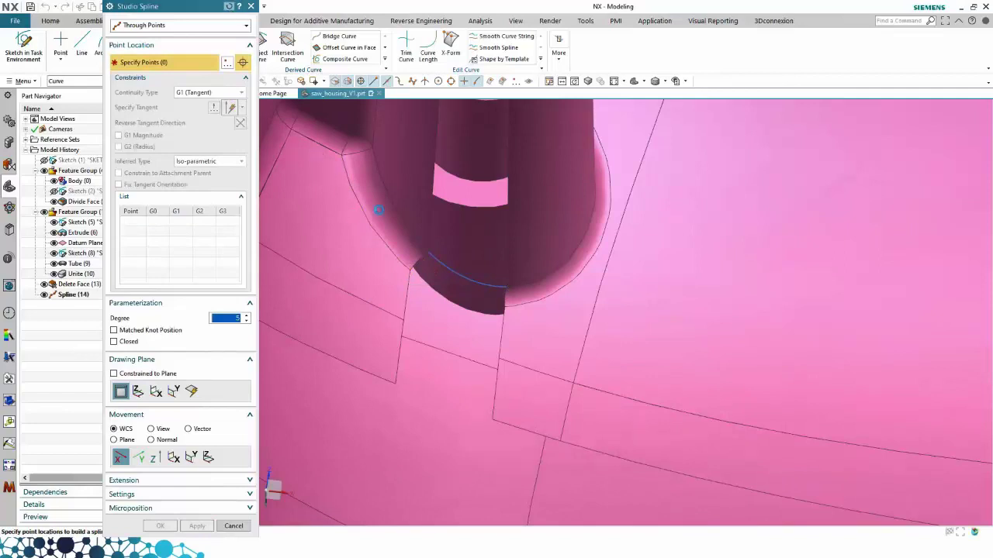
Step: Draw three degree 5 Studio Splines with G1 ends across the deleted rib's floor gap: at the boss fillet's outer edge, the middle floor edge and the far floor edge
left_click(408, 270)
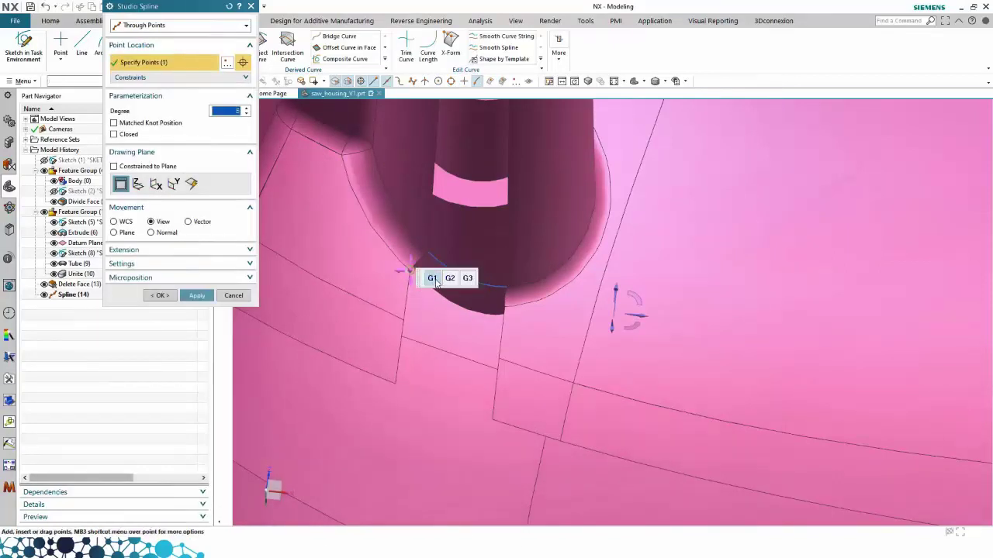
left_click(504, 306)
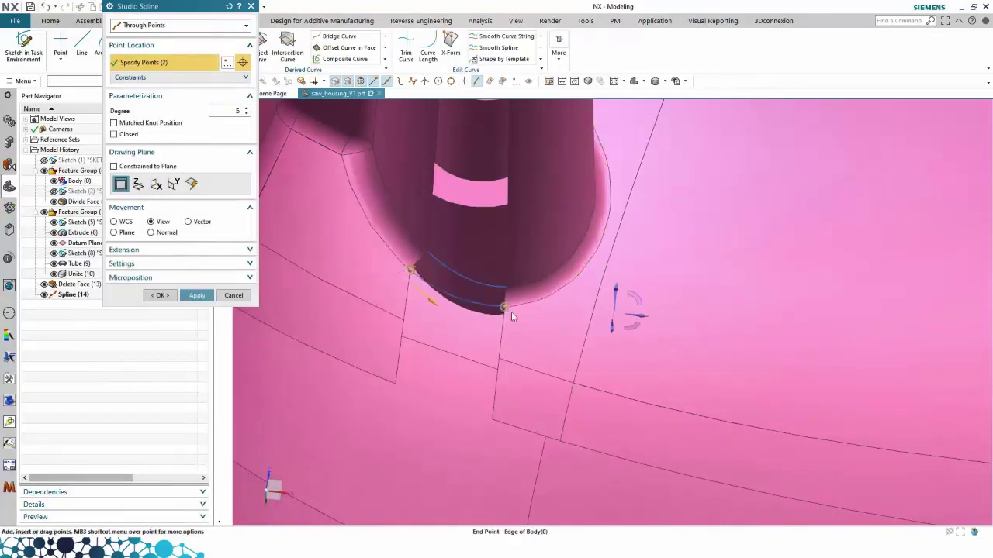
middle_click(401, 381)
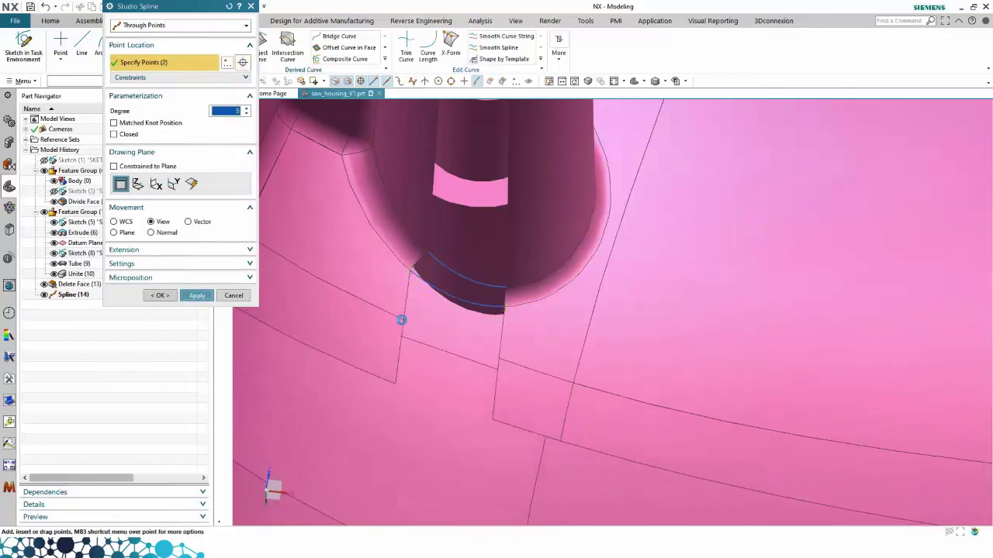
left_click(403, 320)
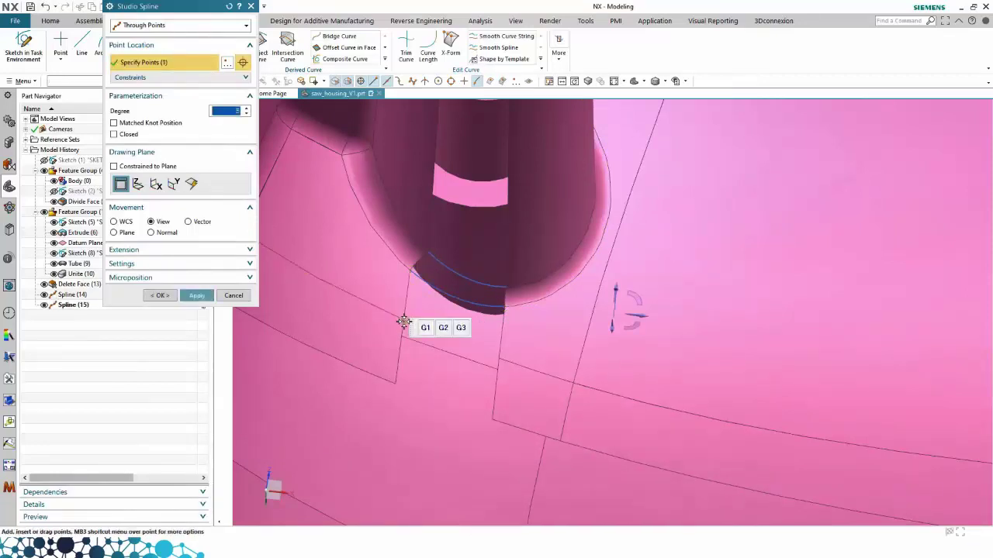
left_click(500, 358)
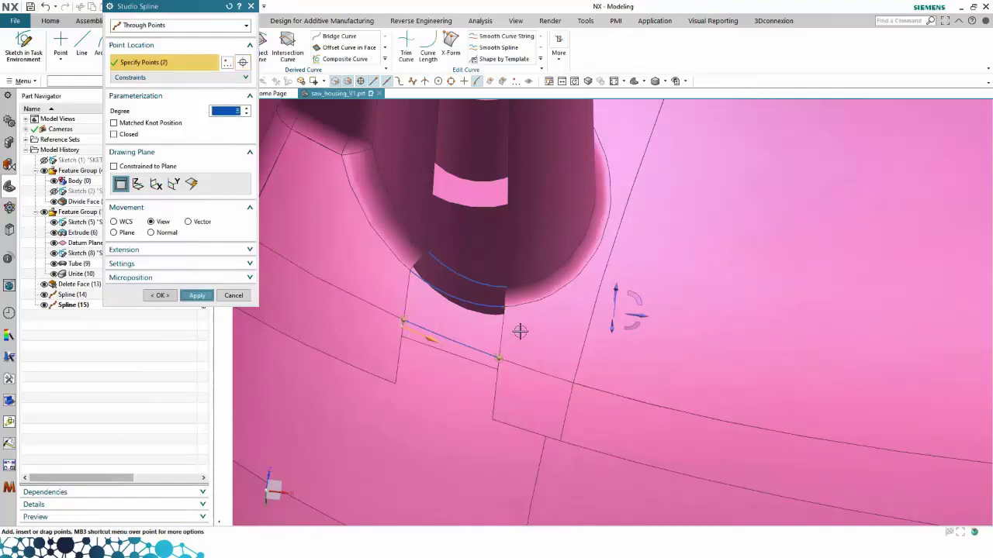
middle_click(396, 387)
left_click(395, 383)
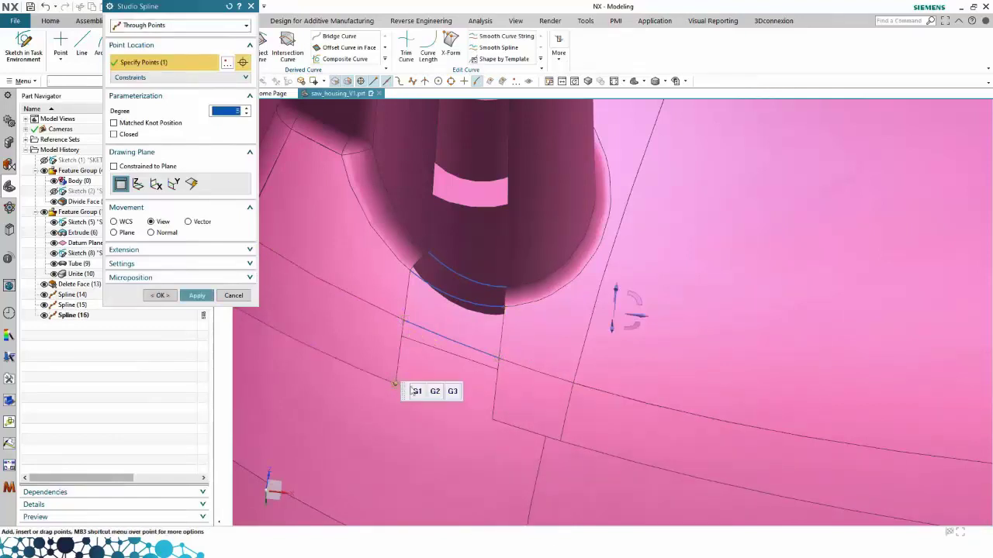
left_click(493, 419)
middle_click(493, 407)
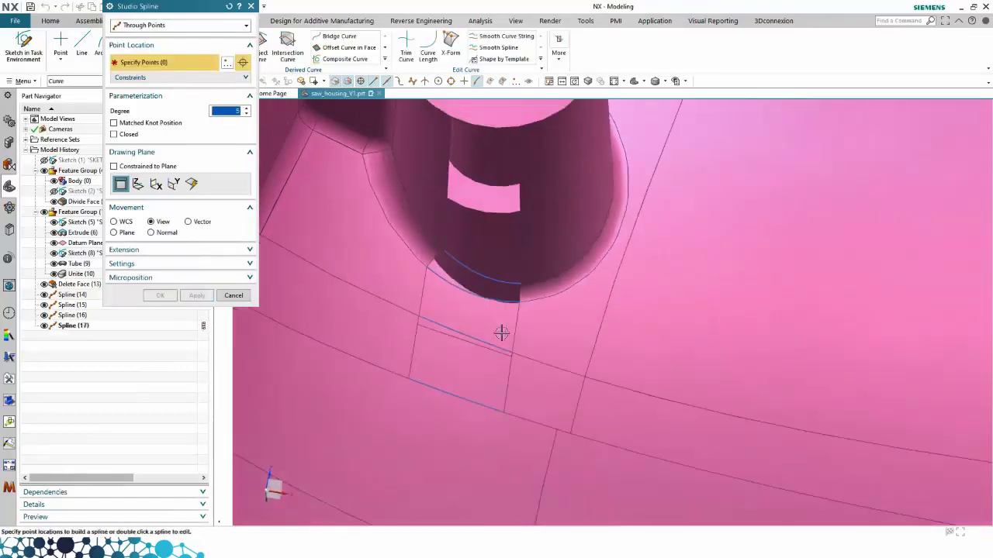
Step: Draw two G1 Studio Splines across the gap at the base of the wall opposite the screw boss, along the fillet's upper and lower edges
middle_click_drag(402, 261, 587, 151)
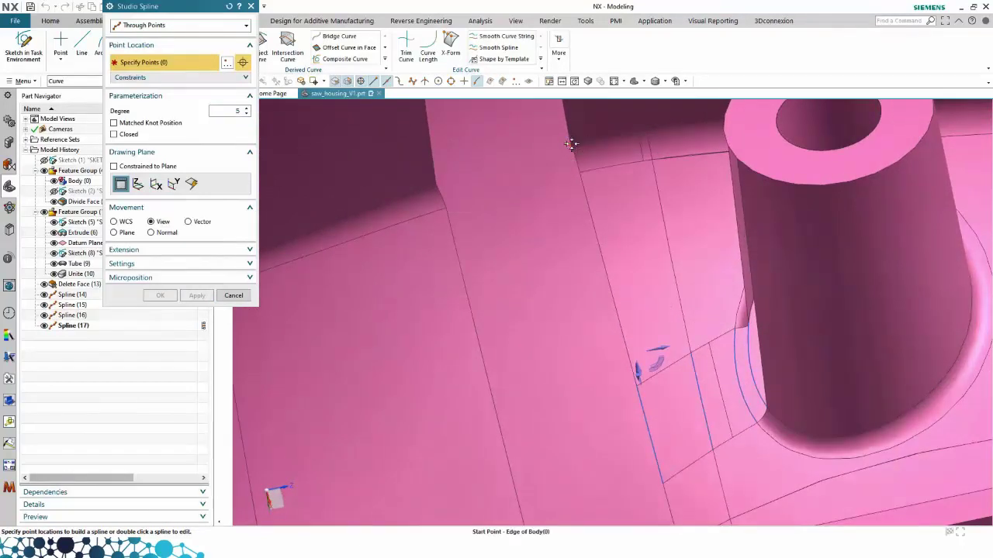
left_click(580, 149)
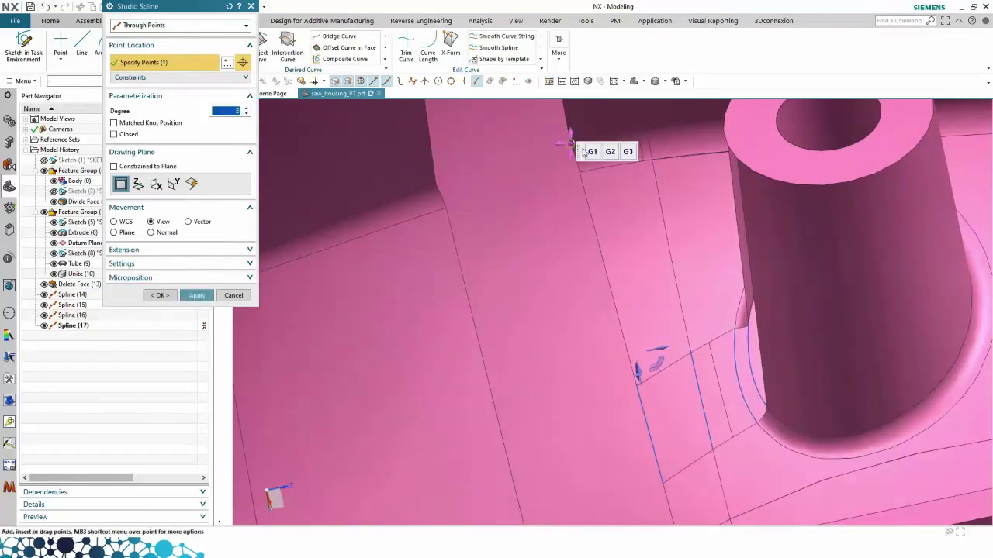
left_click(434, 184)
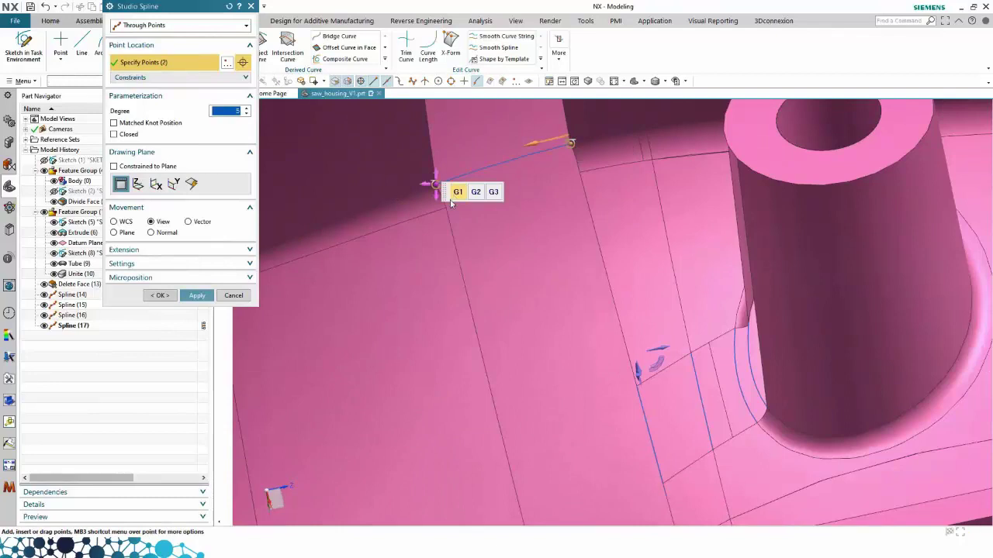
middle_click(579, 173)
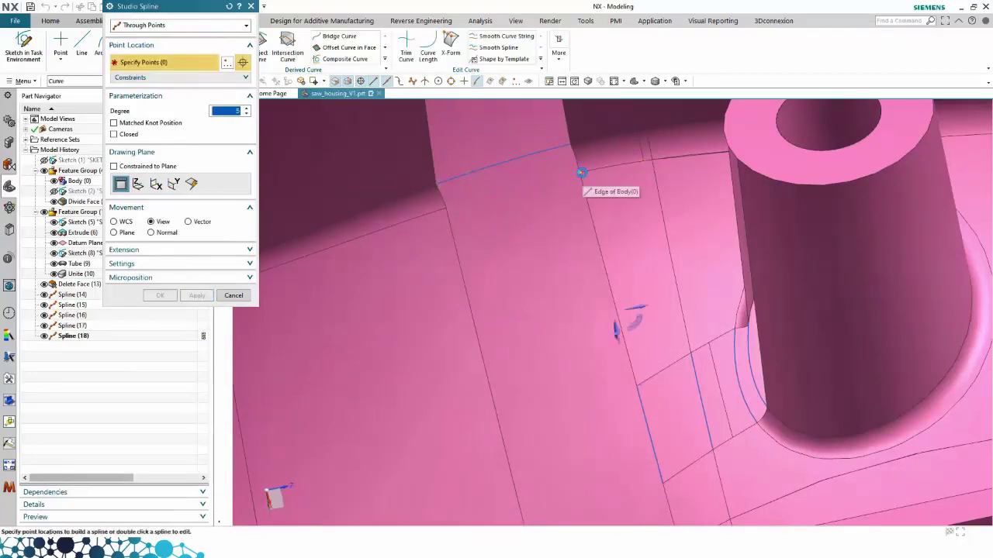
left_click(579, 173)
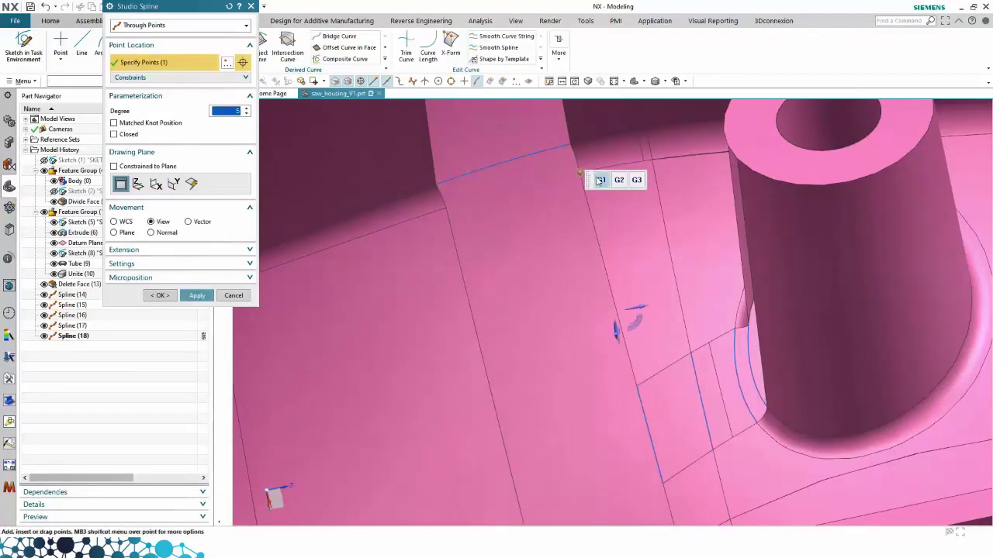
left_click(443, 208)
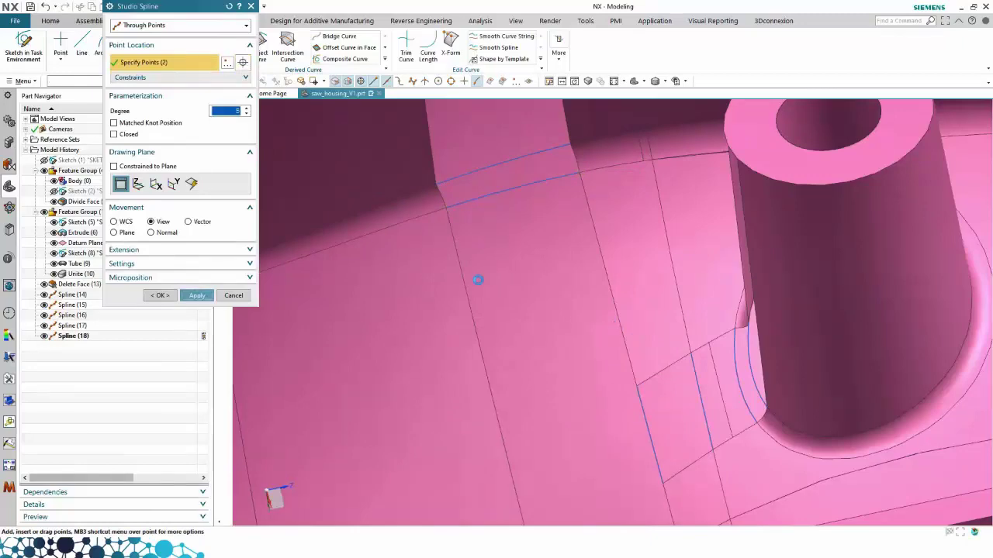
middle_click(478, 280)
Step: Bridge the gap behind the crossing rib with two G1 Studio Splines along the wall fillet's upper and lower edges, and finish the spline command
middle_click_drag(473, 277, 493, 256)
left_click(487, 254)
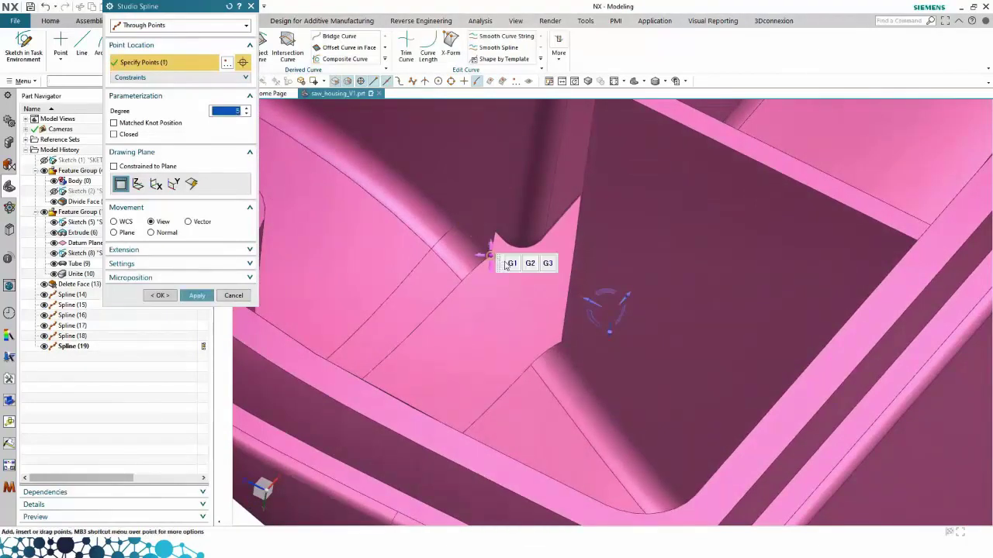
left_click(567, 351)
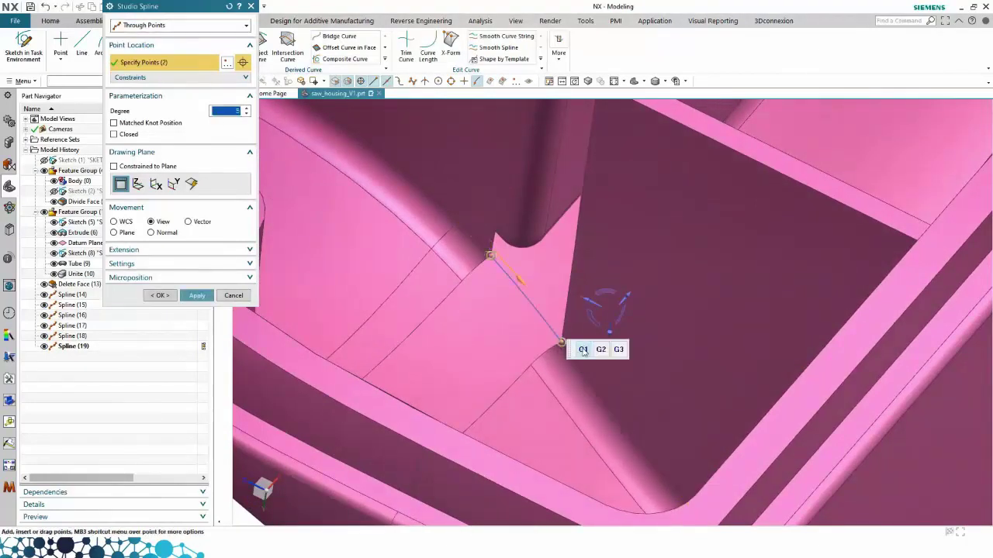
middle_click(459, 277)
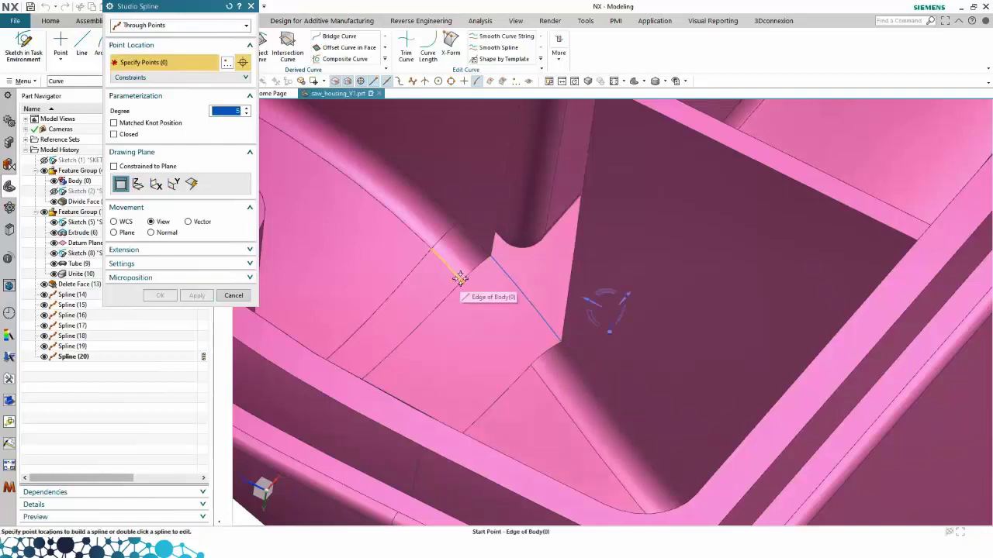
left_click(461, 280)
left_click(483, 289)
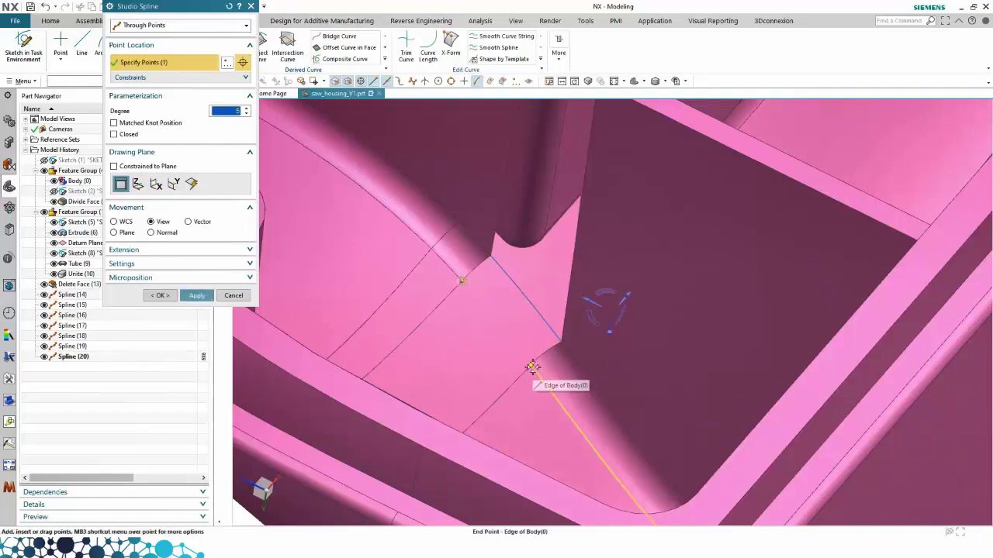
left_click(530, 364)
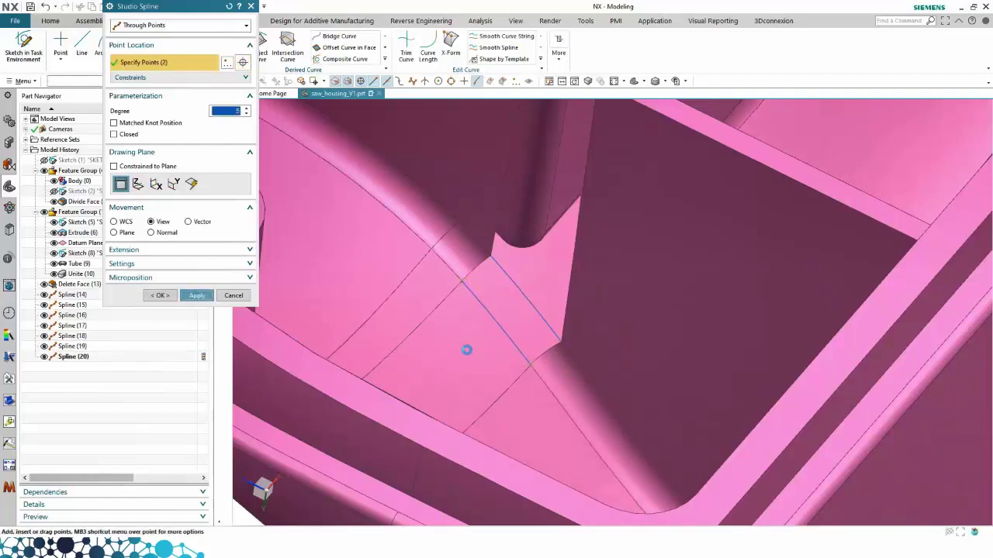
left_click(197, 295)
left_click(233, 295)
Step: Patch the opening in the screw boss's side with a Fill Surface bounded by its three edges and the base spline, with G0 continuity at the top edge
middle_click_drag(305, 295, 299, 116)
left_click(171, 21)
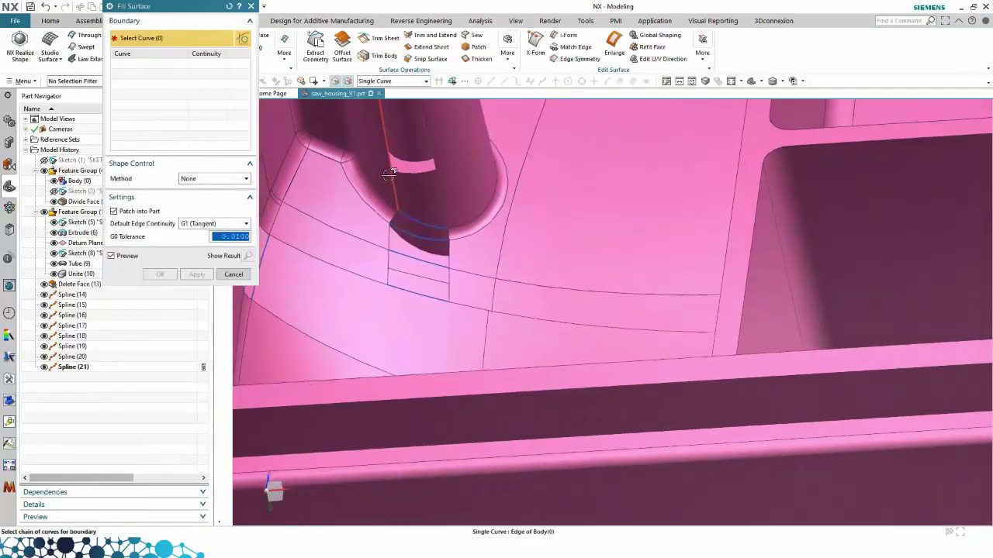
middle_click_drag(381, 196, 426, 180)
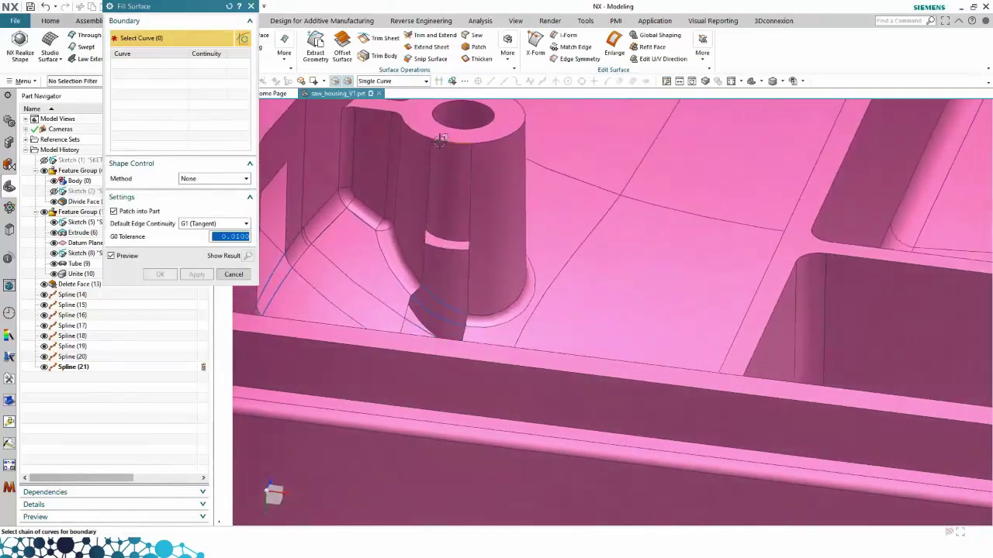
left_click(451, 139)
left_click(426, 225)
left_click(468, 256)
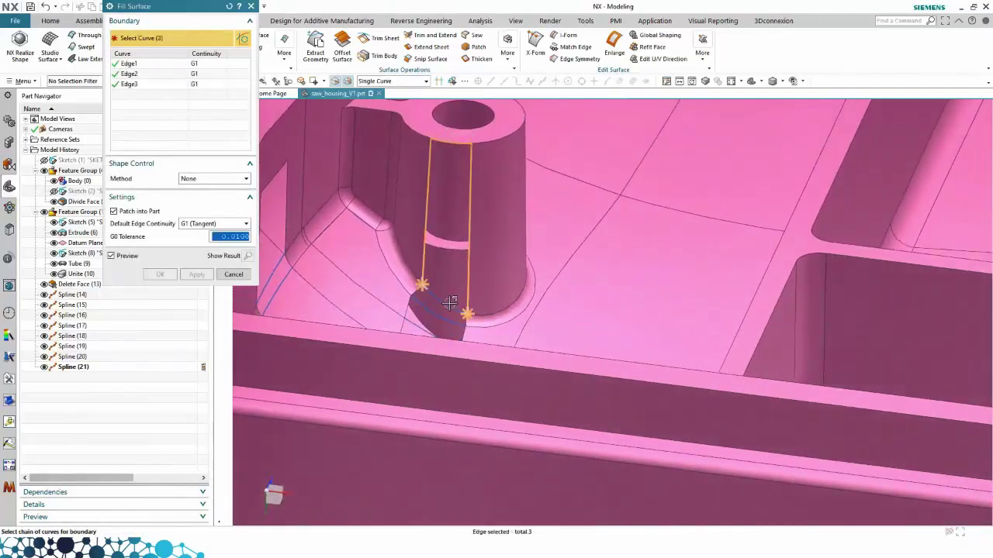
left_click(440, 299)
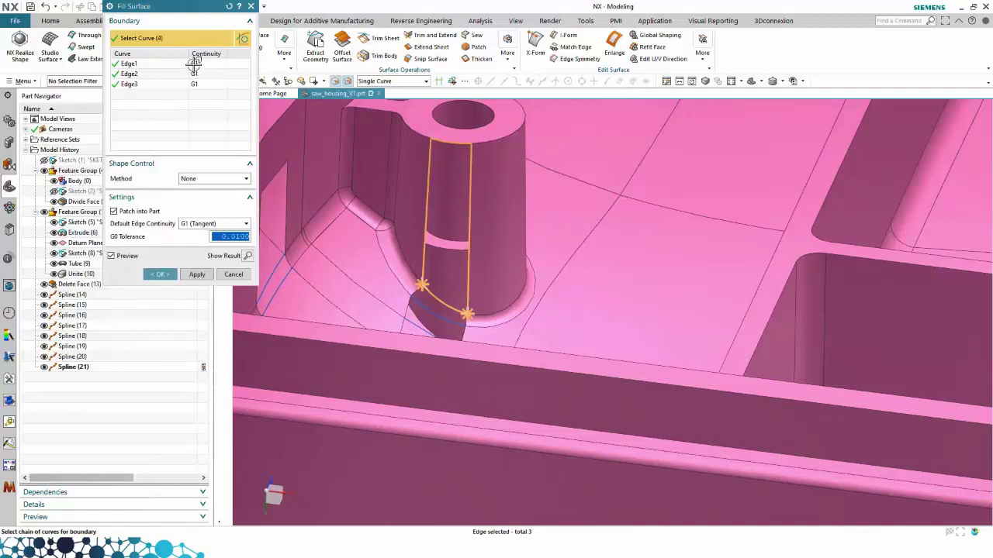
left_click(194, 64)
left_click(198, 76)
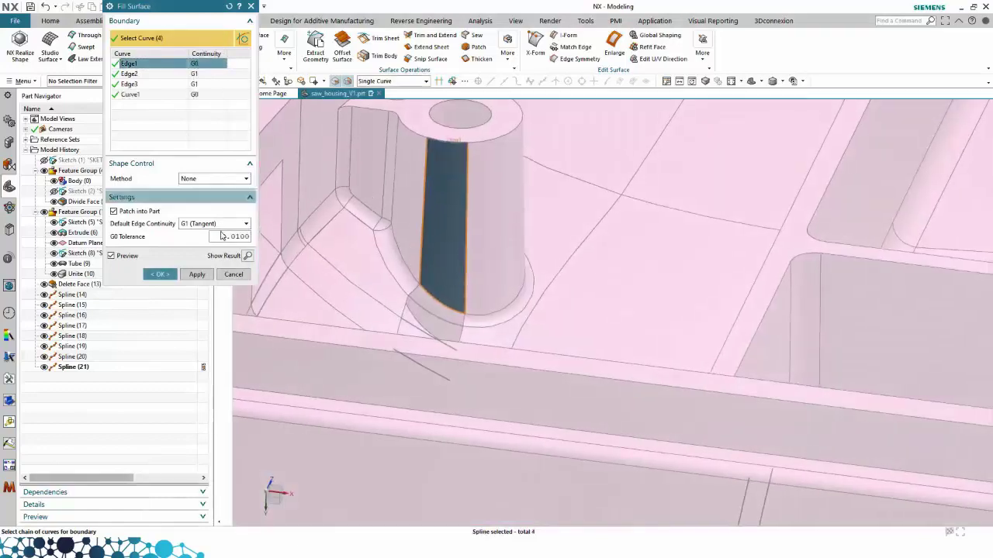
left_click(197, 274)
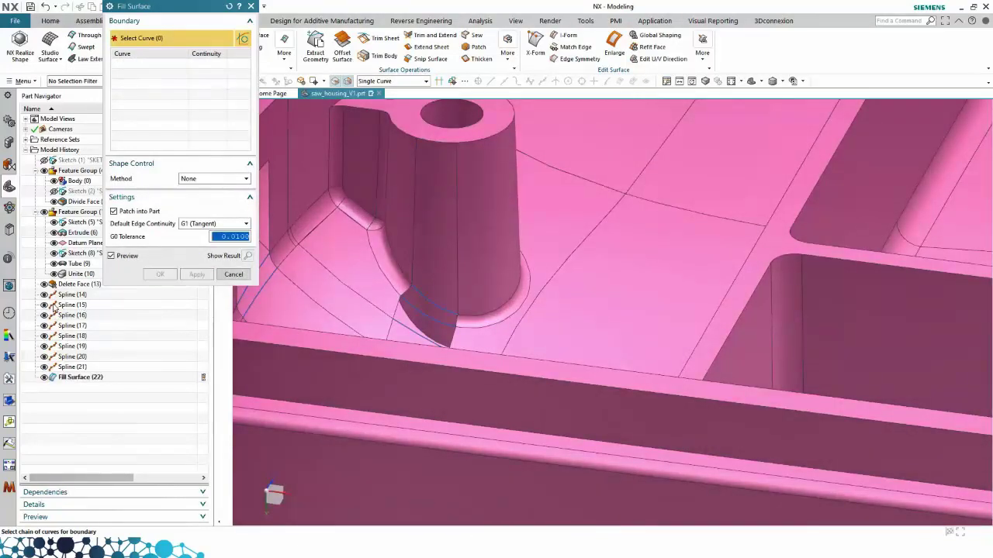
Step: Patch the gap in the screw boss's base fillet with a Fill Surface bounded by its three edges and the outer spline
scroll(410, 283, "up", 5)
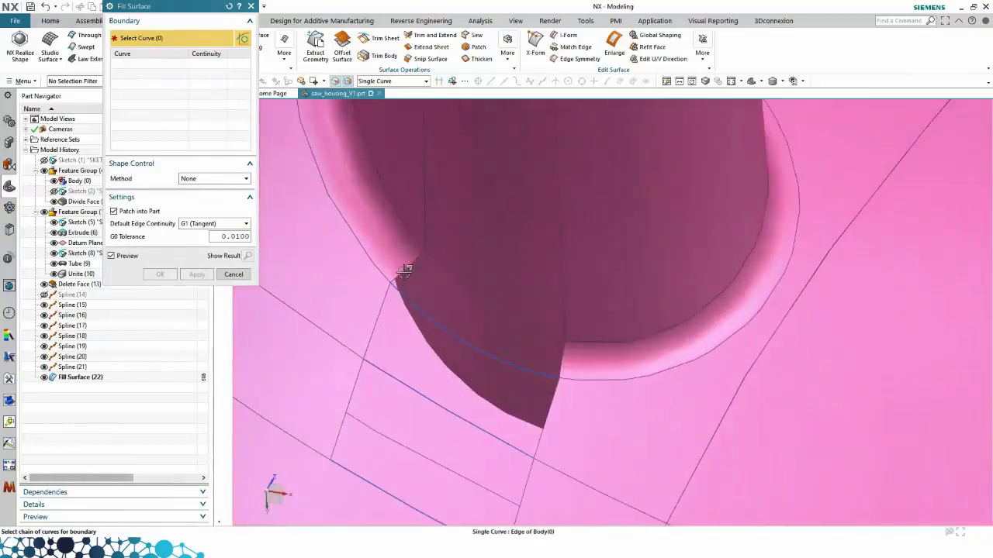
left_click(404, 269)
left_click(442, 256)
left_click(556, 370)
left_click(560, 355)
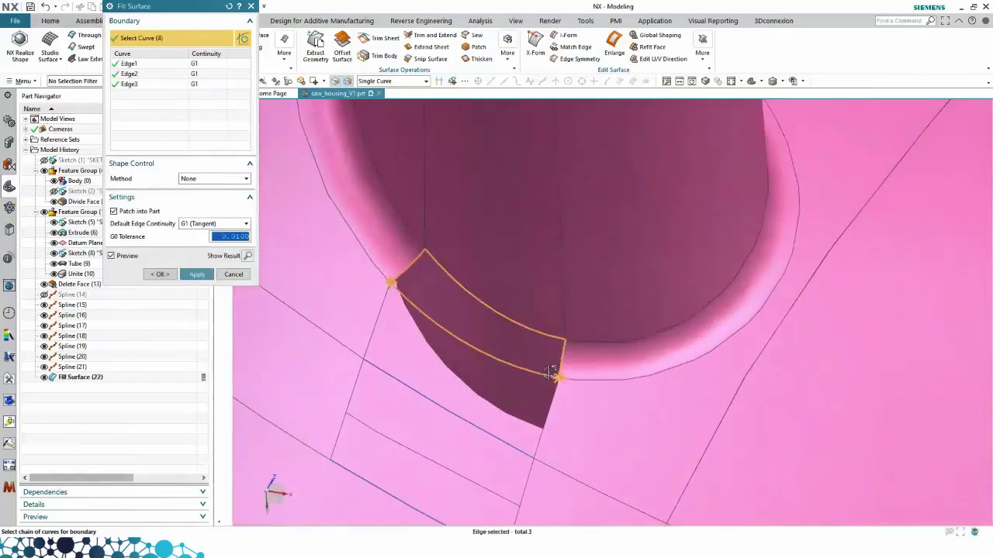
left_click(198, 276)
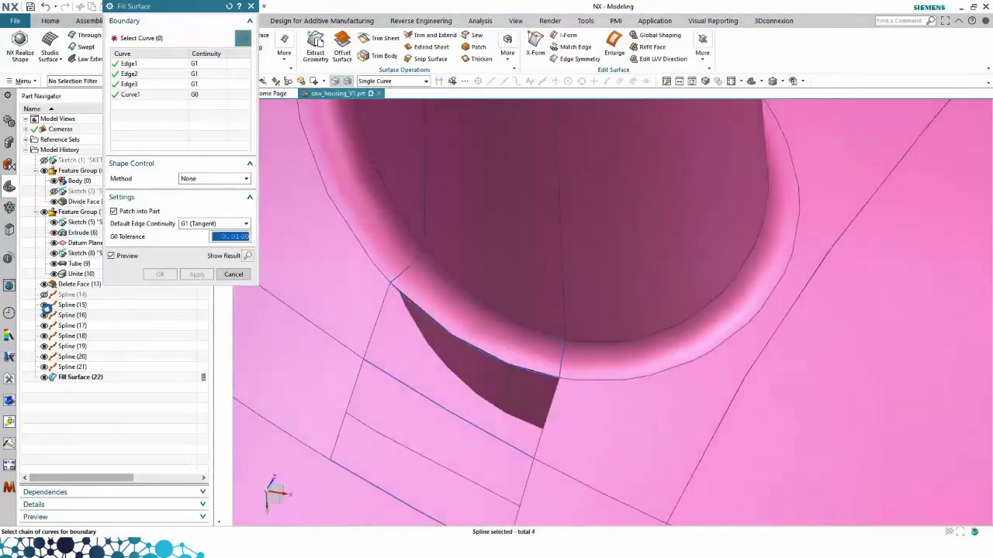
Step: Patch the floor gap next to the boss fillet with a G1 Fill Surface bounded by three edges and the middle floor spline
left_click(408, 298)
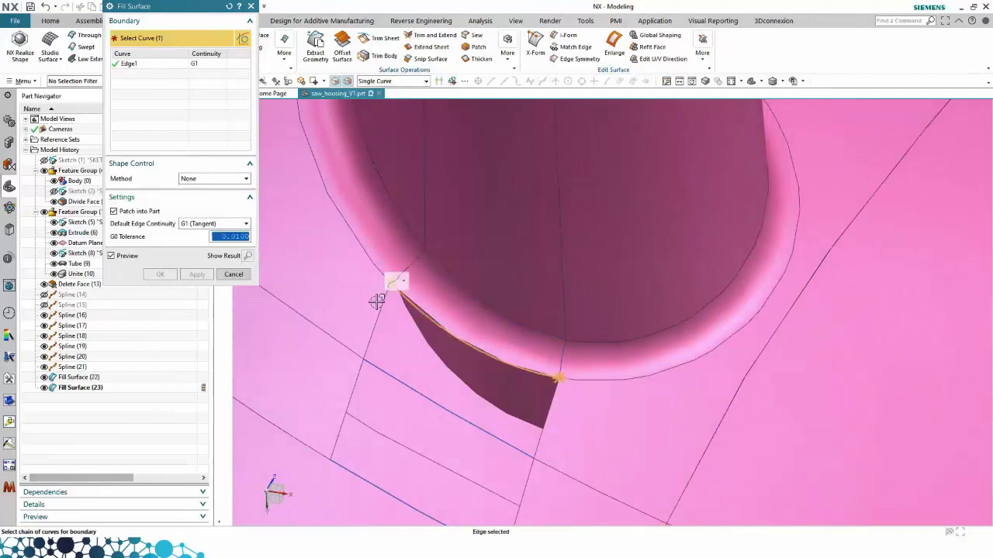
left_click(380, 315)
left_click(546, 413)
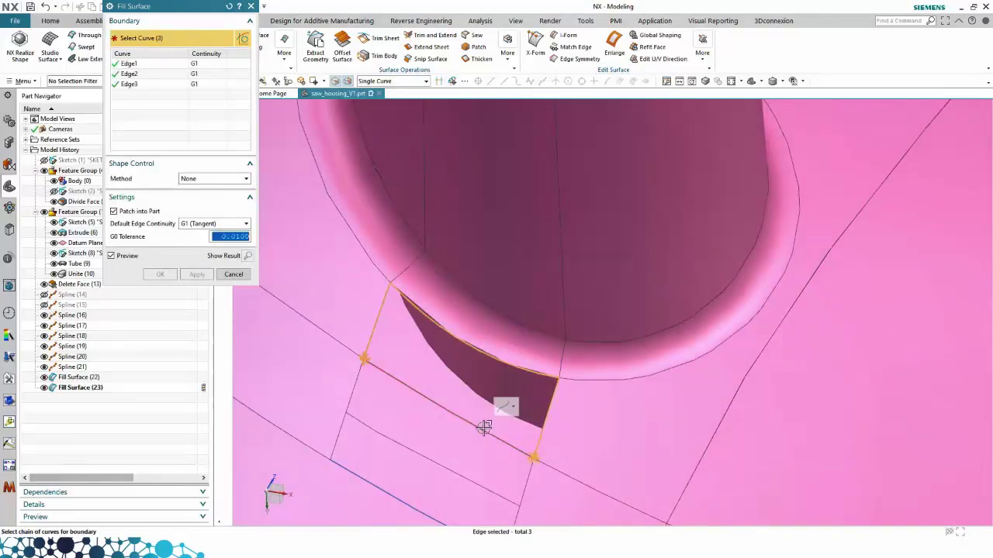
left_click(421, 384)
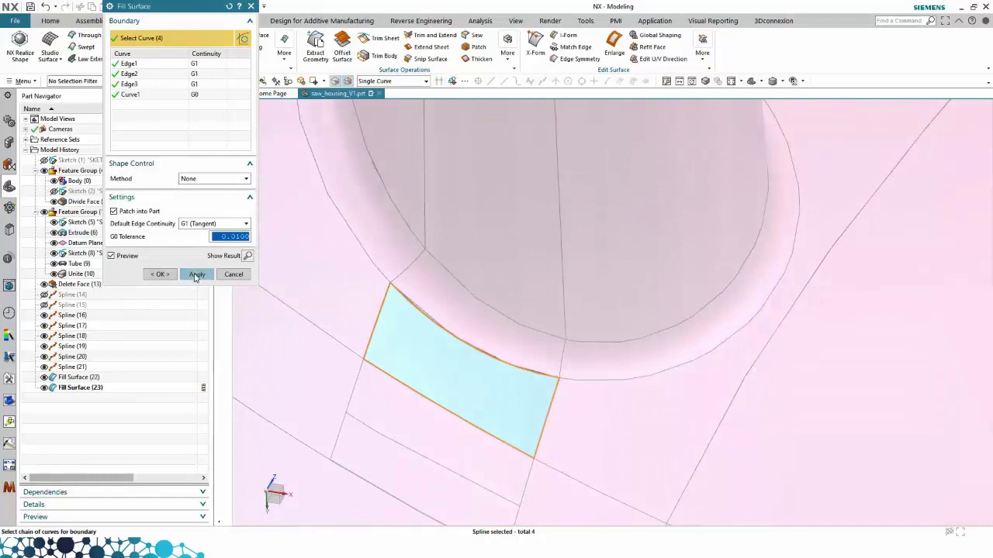
left_click(196, 275)
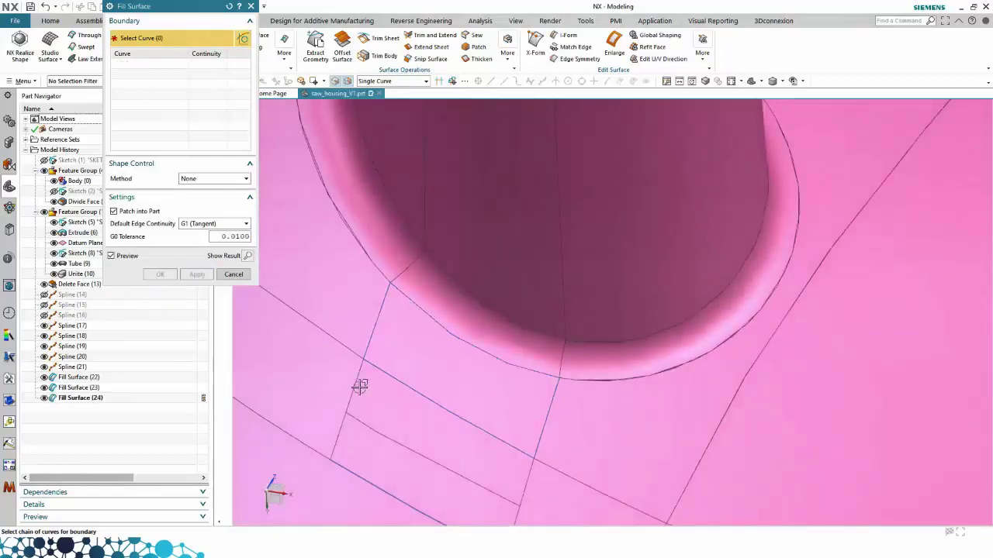
Step: Patch the adjoining outer floor section with a G1 Fill Surface bounded by three edges and the far floor spline
left_click(380, 367)
left_click(358, 374)
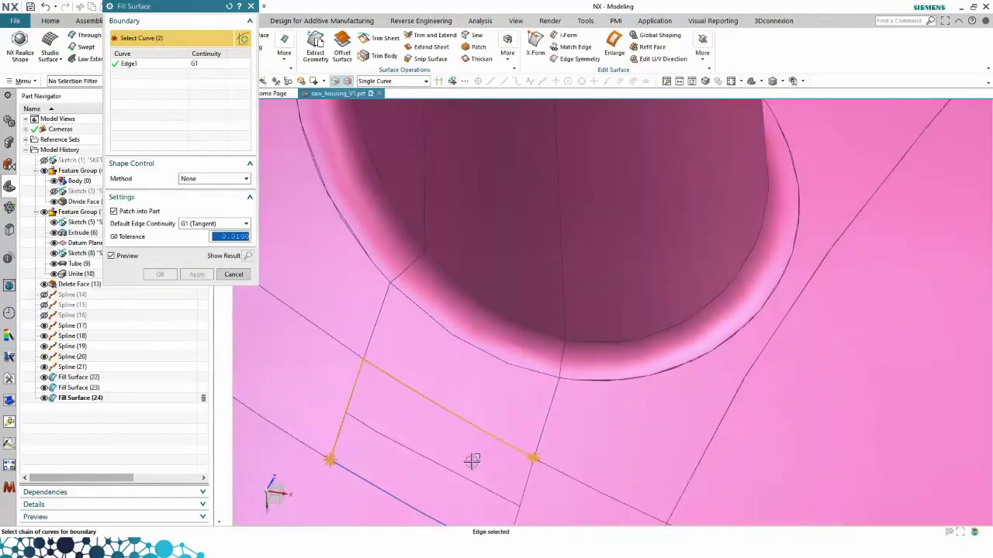
left_click(523, 494)
left_click(411, 504)
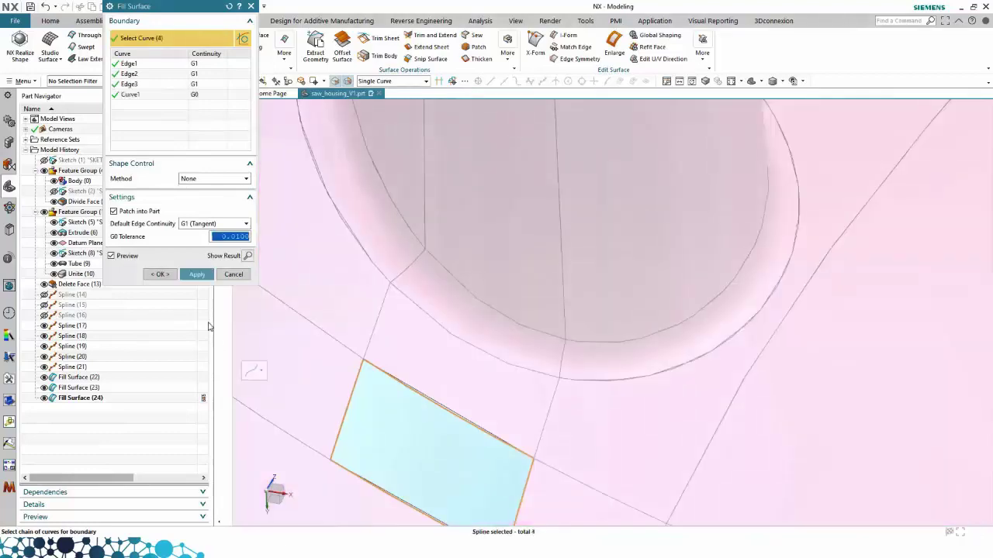
left_click(190, 276)
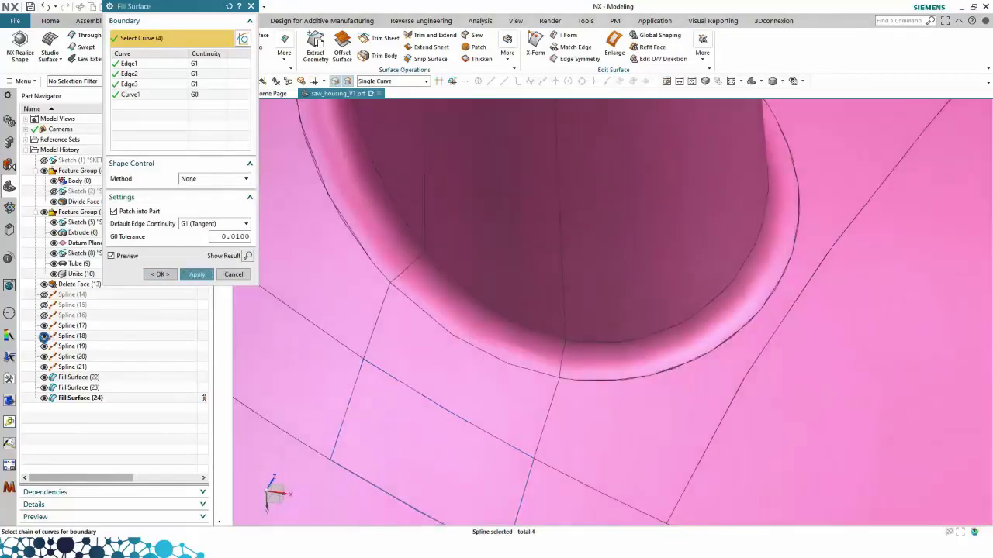
Step: Patch the rectangular opening in the outer side wall with a G1 Fill Surface bounded by its three edges and the wall's base spline
middle_click_drag(316, 312, 476, 276)
left_click(541, 260)
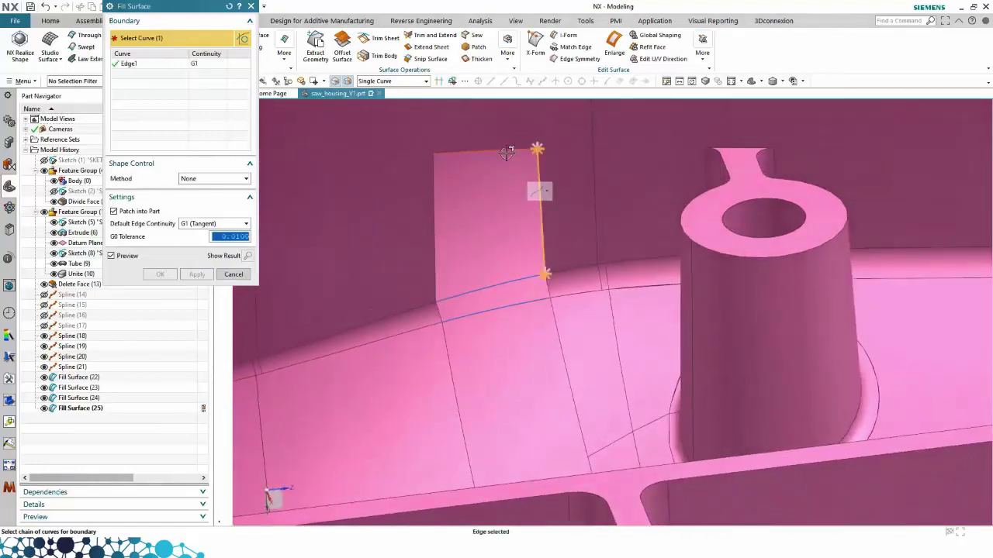
left_click(485, 150)
left_click(432, 189)
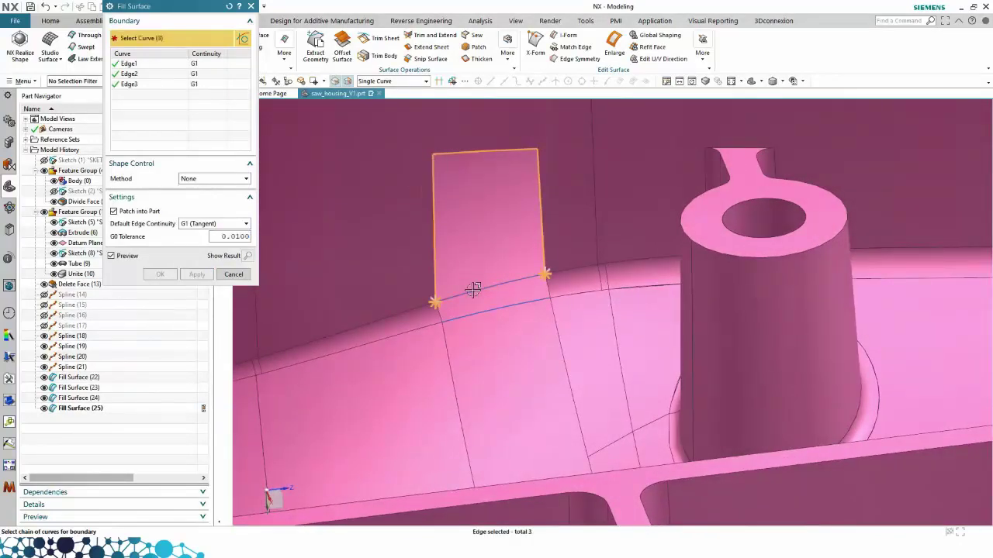
left_click(473, 289)
left_click(196, 275)
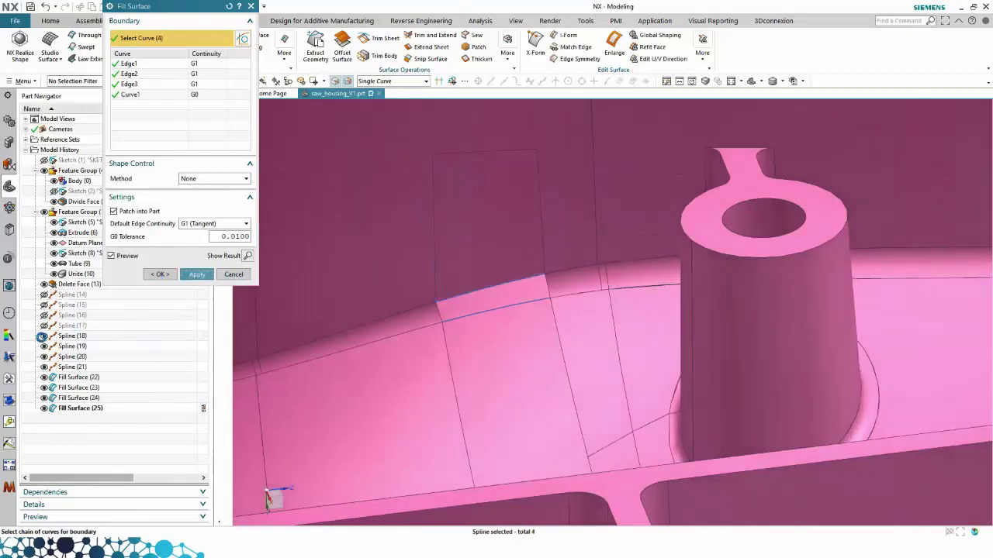
Step: Patch the fillet gap between the outer side wall and the floor with a Fill Surface bounded by three edges and the floor-side spline
left_click(442, 301)
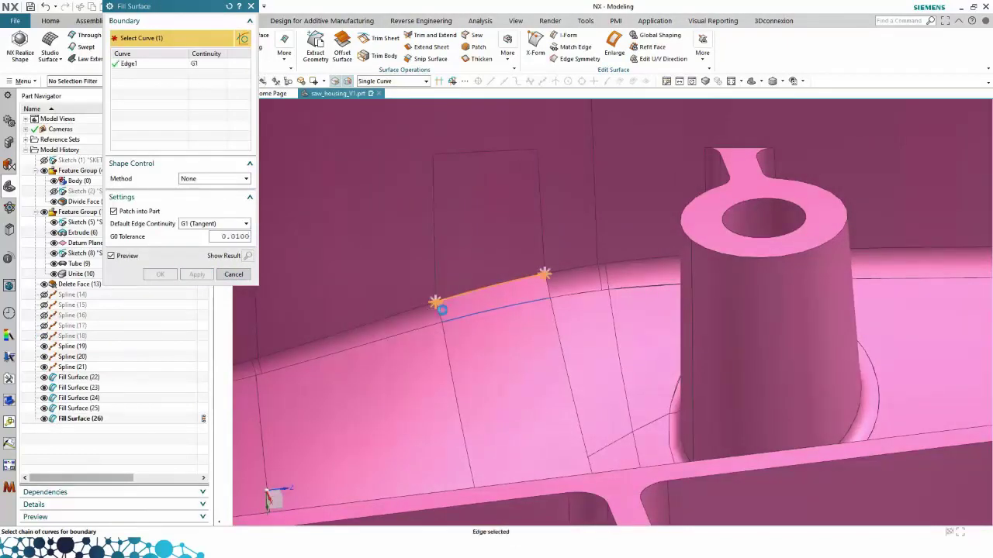
left_click(439, 311)
left_click(545, 298)
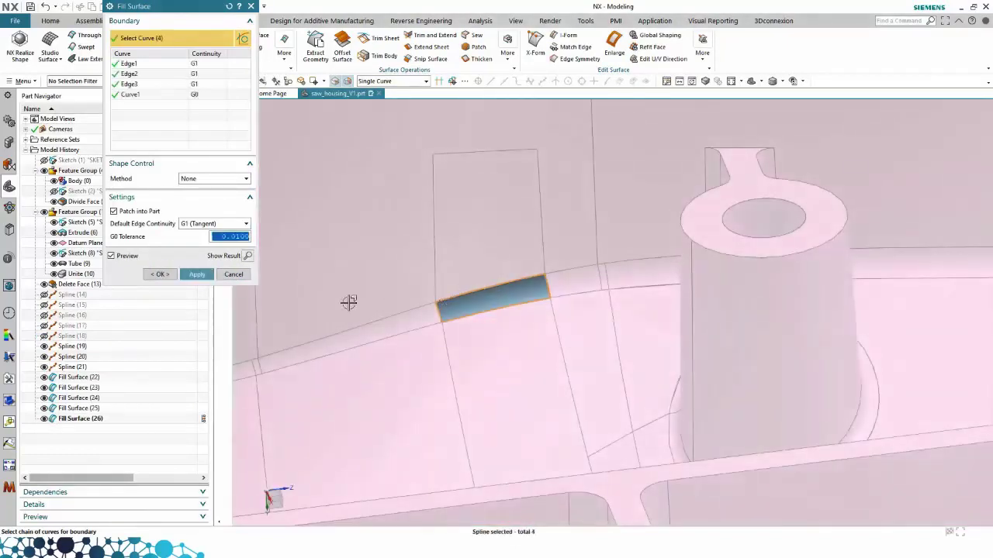
left_click(197, 274)
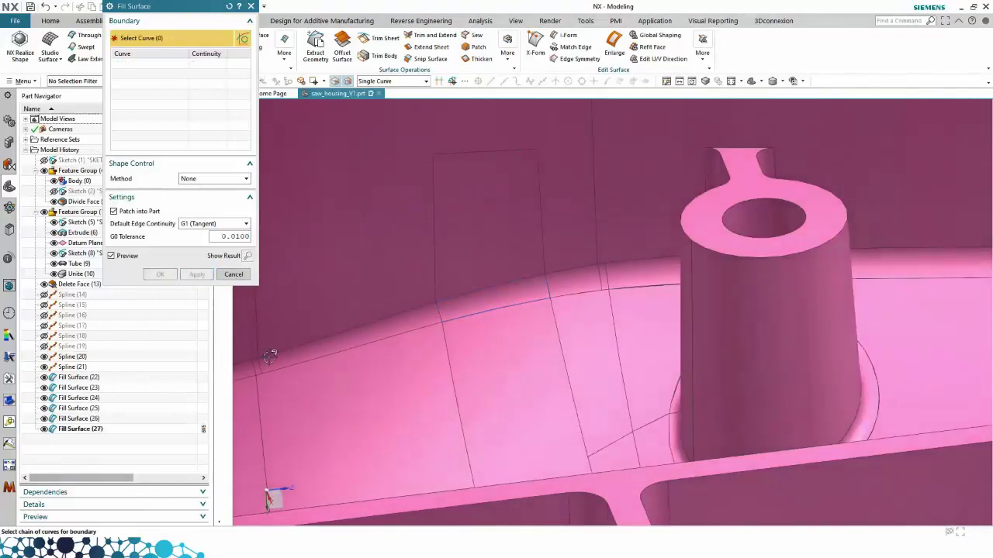
Step: Patch the opening in the inner wall with a Fill Surface bounded by its three edges and base spline, with G0 continuity at the top edge
scroll(459, 346, "up", 3)
middle_click_drag(459, 347, 709, 296)
left_click(697, 287)
left_click(753, 202)
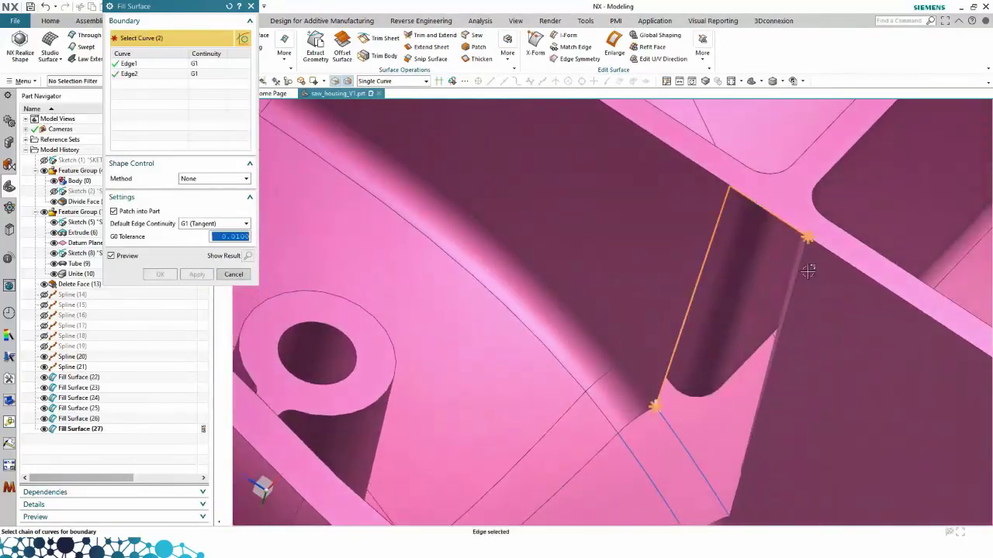
left_click(798, 267)
left_click(685, 451)
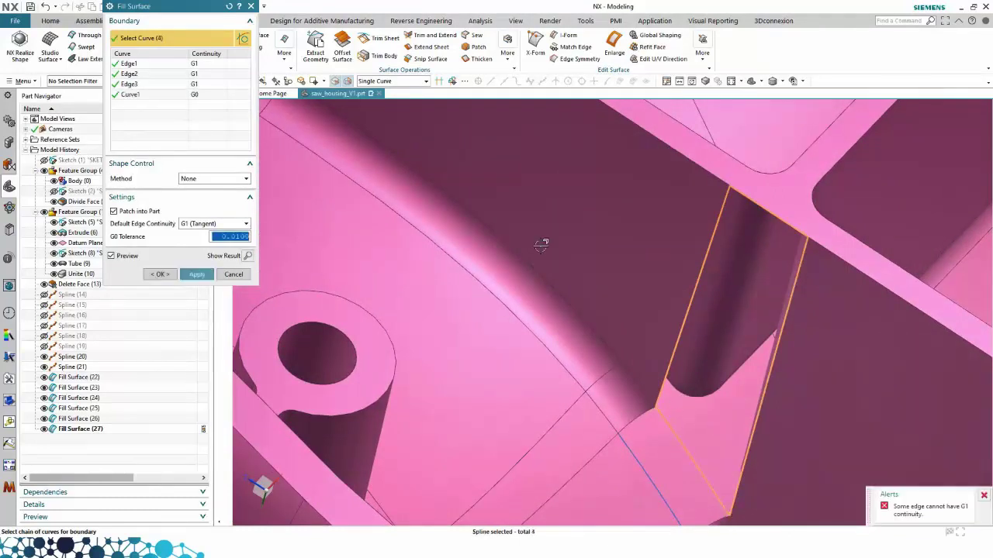
left_click(194, 74)
right_click(194, 74)
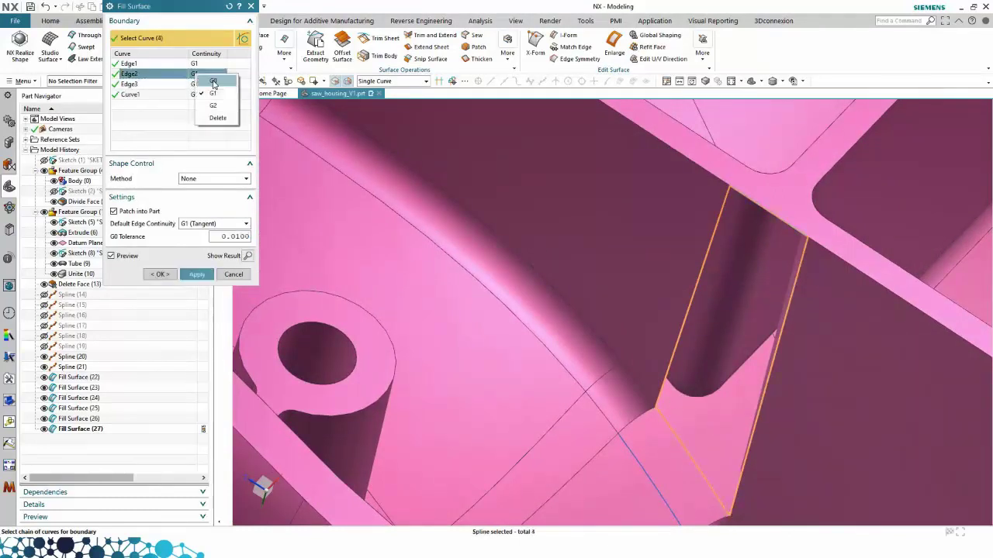
left_click(211, 81)
left_click(197, 274)
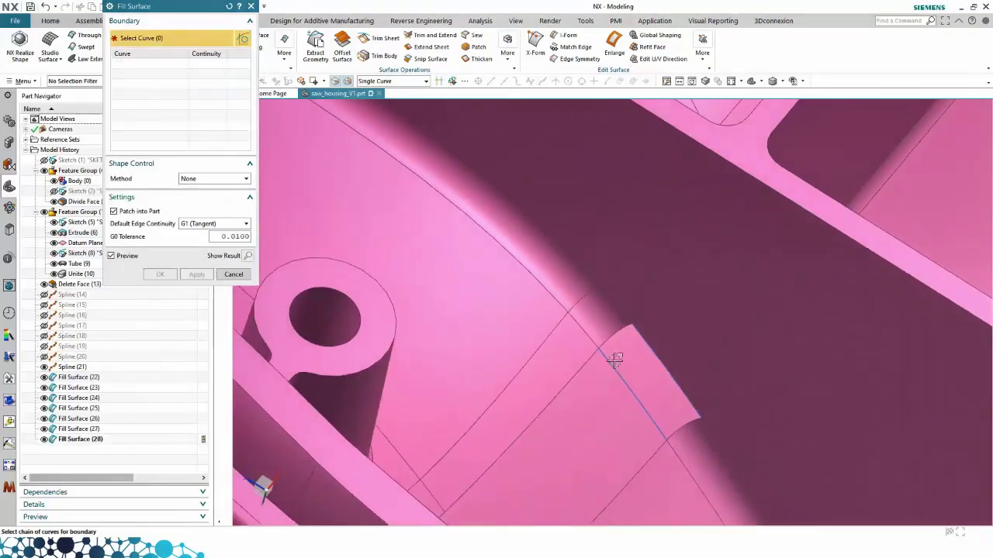
Step: Patch the fillet gap at the inner wall's base with a Fill Surface bounded by three edges and the remaining floor spline
left_click(648, 344)
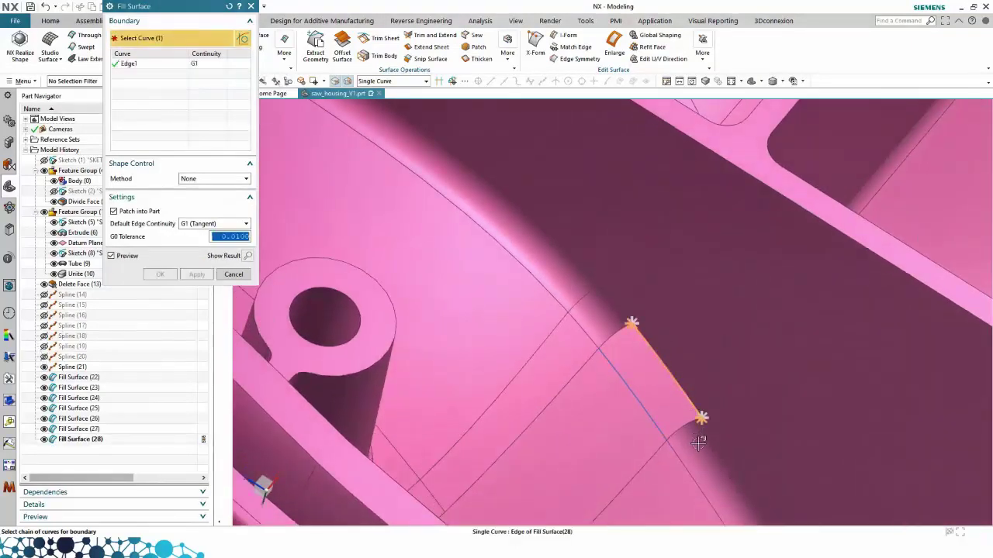
left_click(646, 416)
left_click(638, 336)
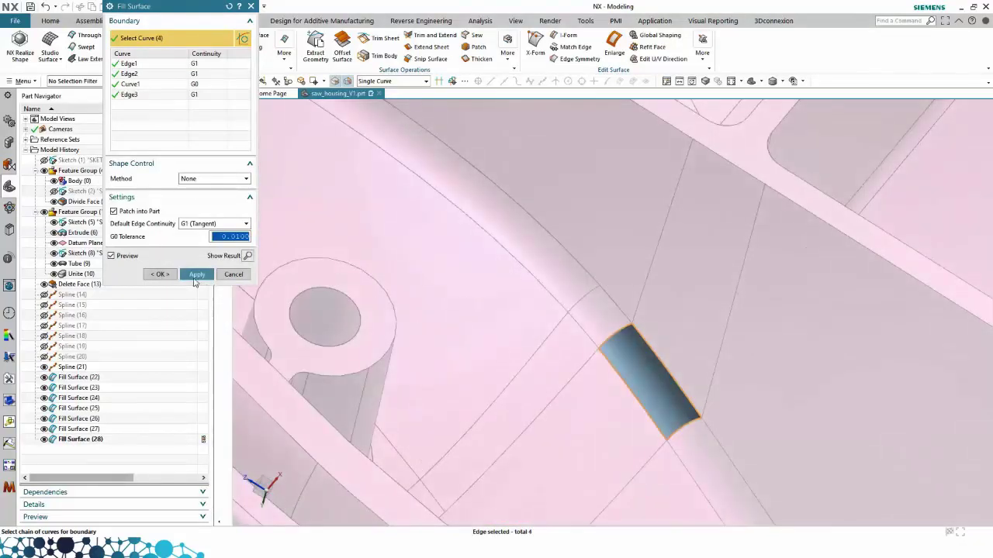
left_click(194, 279)
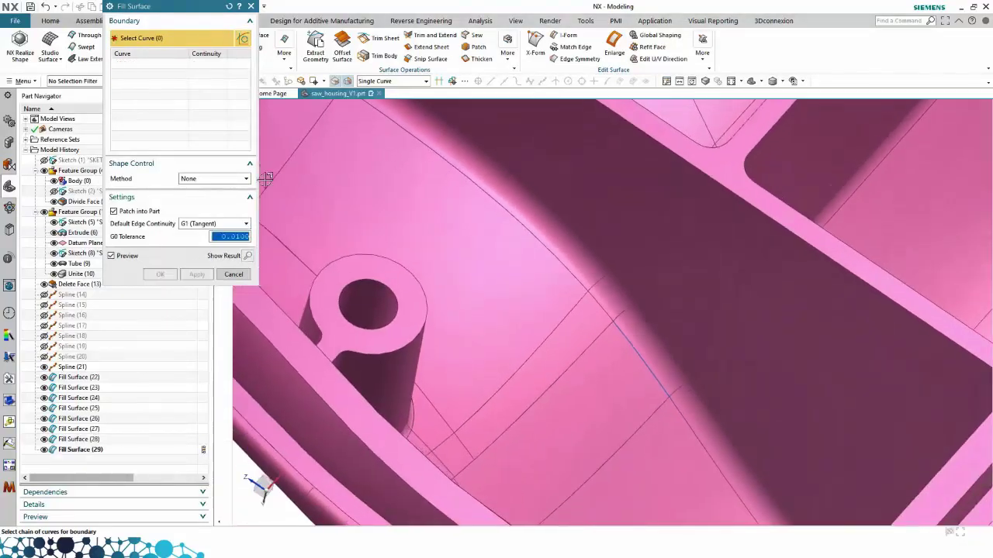
Step: Fill the remaining long floor strip between the two walls with a G1 Fill Surface bounded by its eight surrounding edges, and finish the command
left_click(614, 329)
left_click(630, 340)
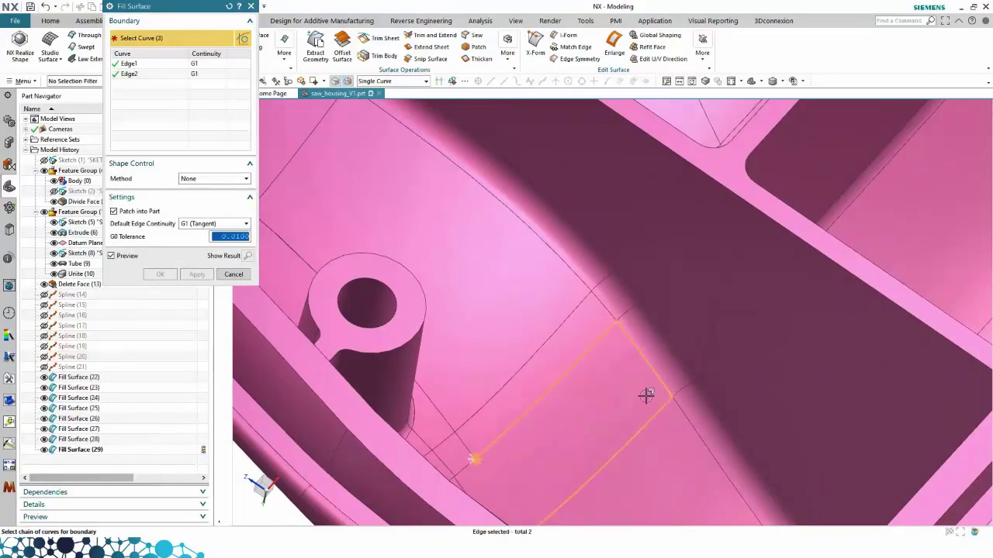
left_click(646, 396)
middle_click_drag(646, 396, 464, 352)
left_click(459, 334)
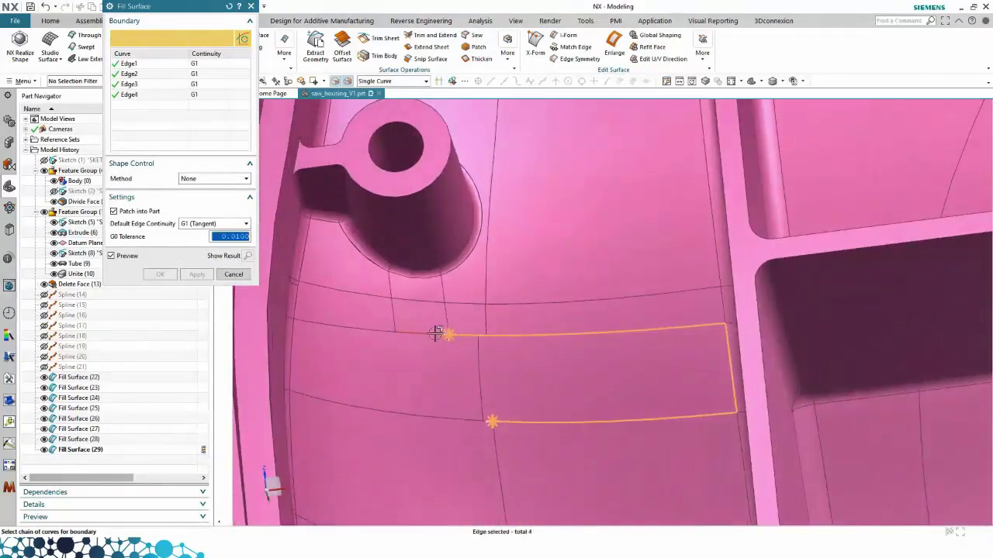
left_click(415, 332)
left_click(384, 331)
left_click(353, 400)
middle_click_drag(352, 397, 316, 329)
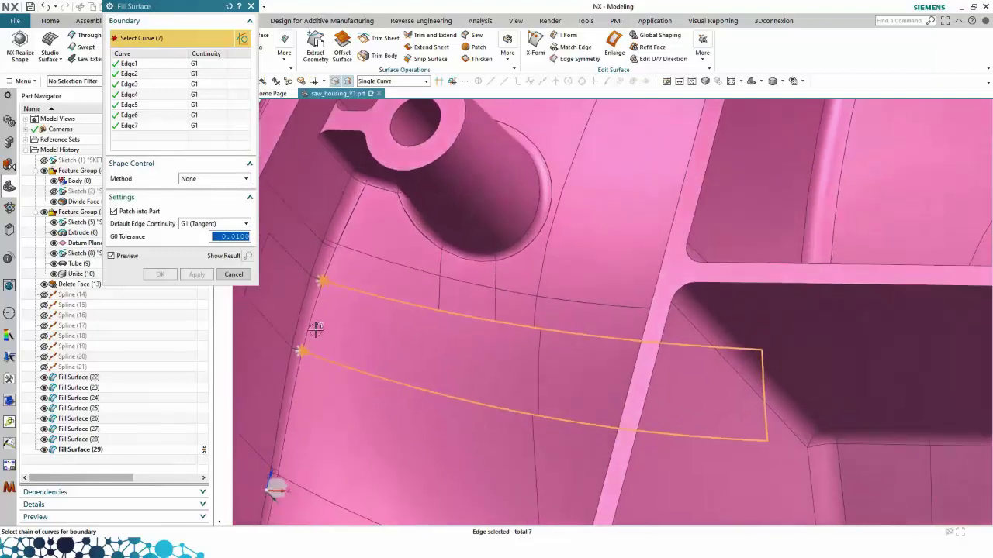
left_click(316, 325)
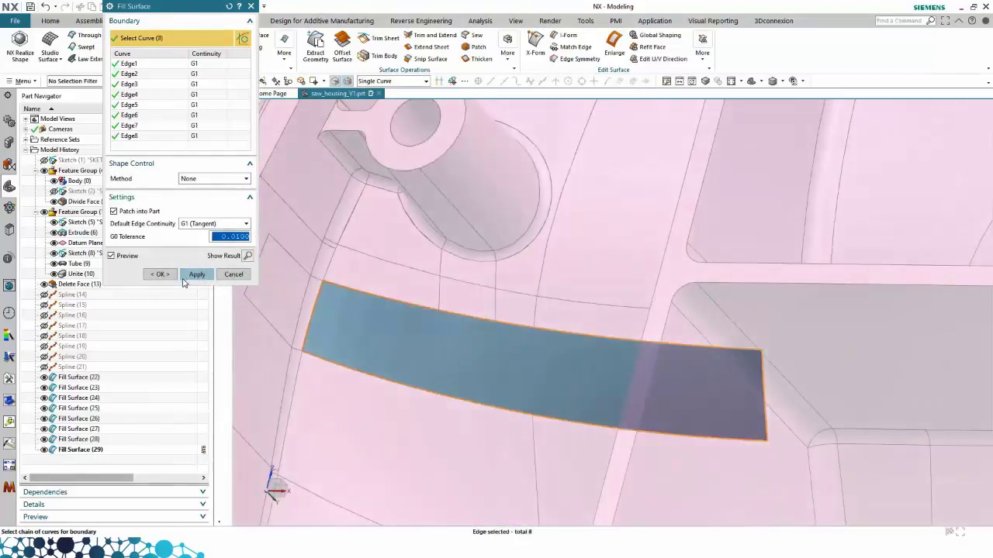
left_click(197, 275)
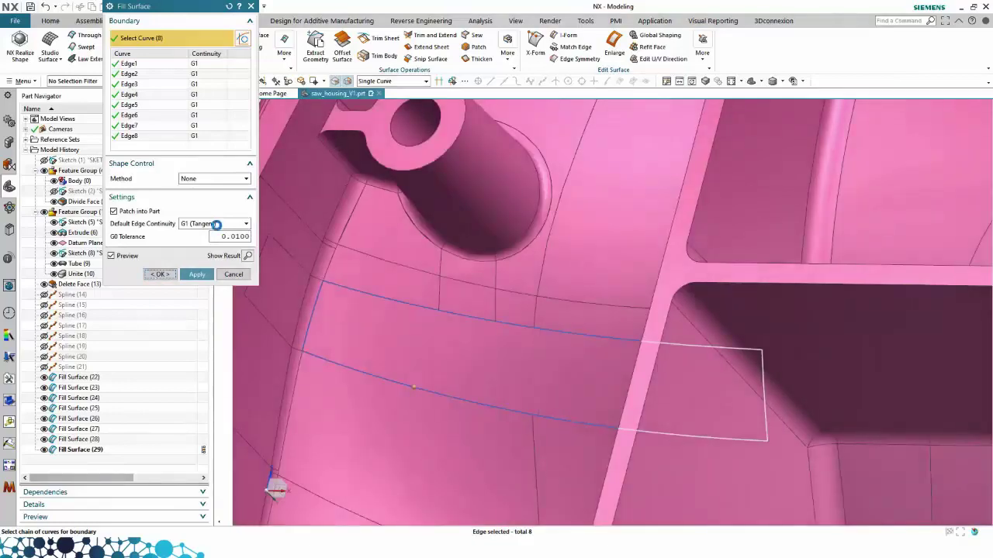
middle_click(217, 224)
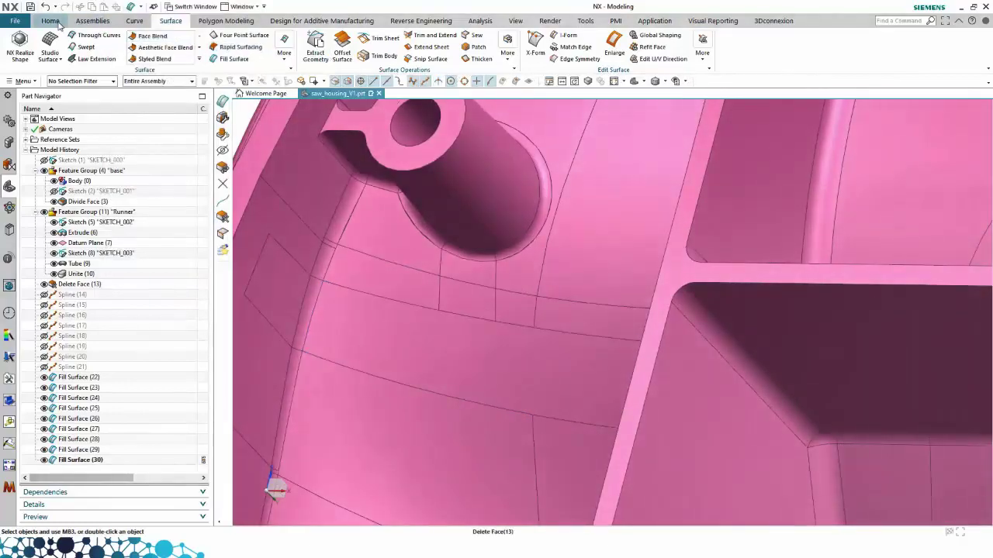
Step: Remove the patch face on the outer side wall using Delete Face with Single Face selection and Heal enabled
left_click(54, 22)
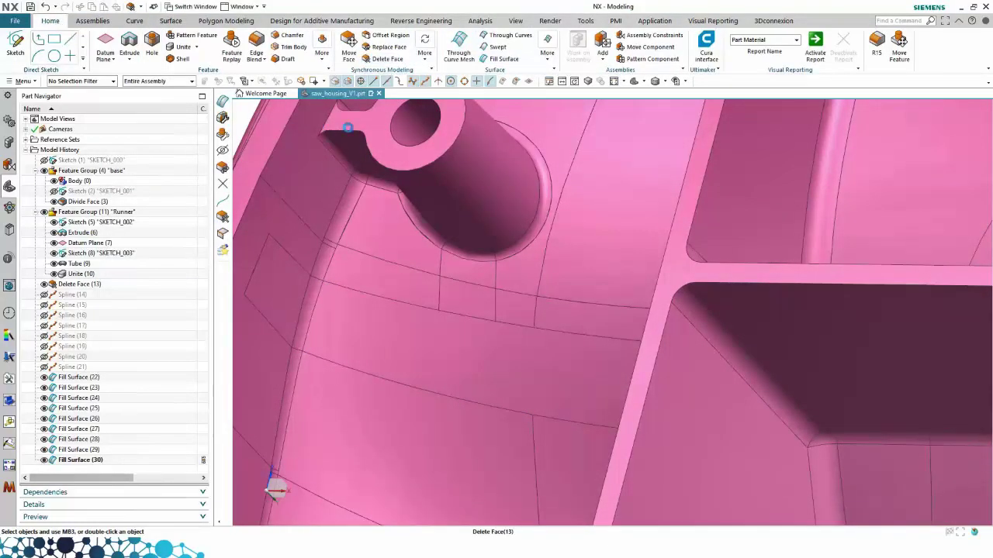
middle_click_drag(348, 127, 388, 138)
left_click(391, 81)
left_click(377, 92)
middle_click_drag(358, 222, 335, 242)
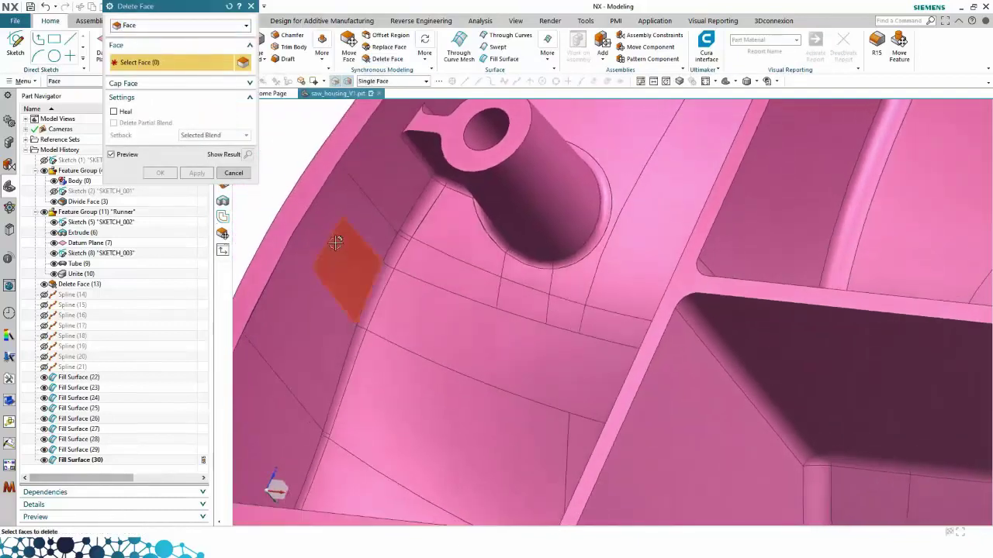
left_click(335, 242)
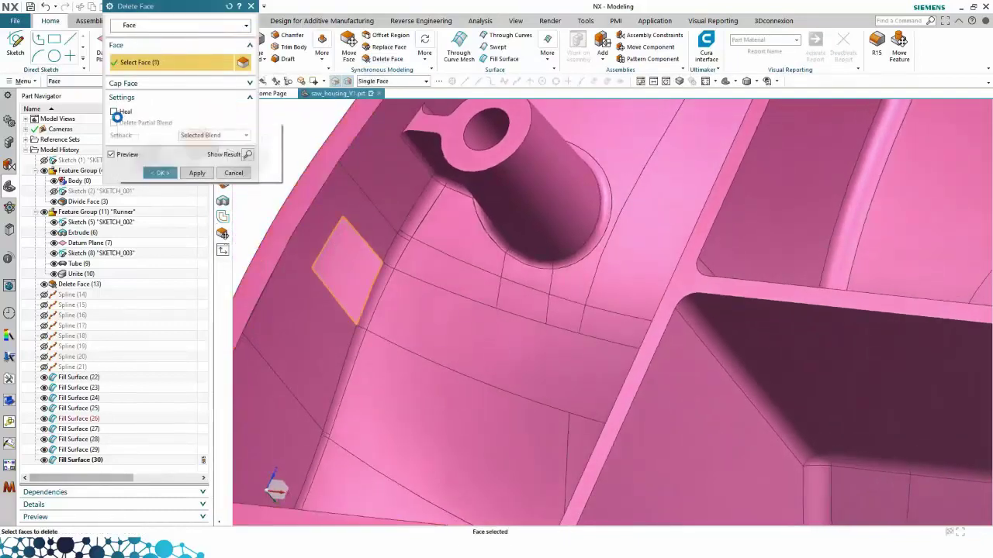
left_click(115, 111)
left_click(197, 173)
Step: Try to delete the small floor patch face below the screw boss with Heal enabled, and deselect it
middle_click_drag(483, 307, 504, 311)
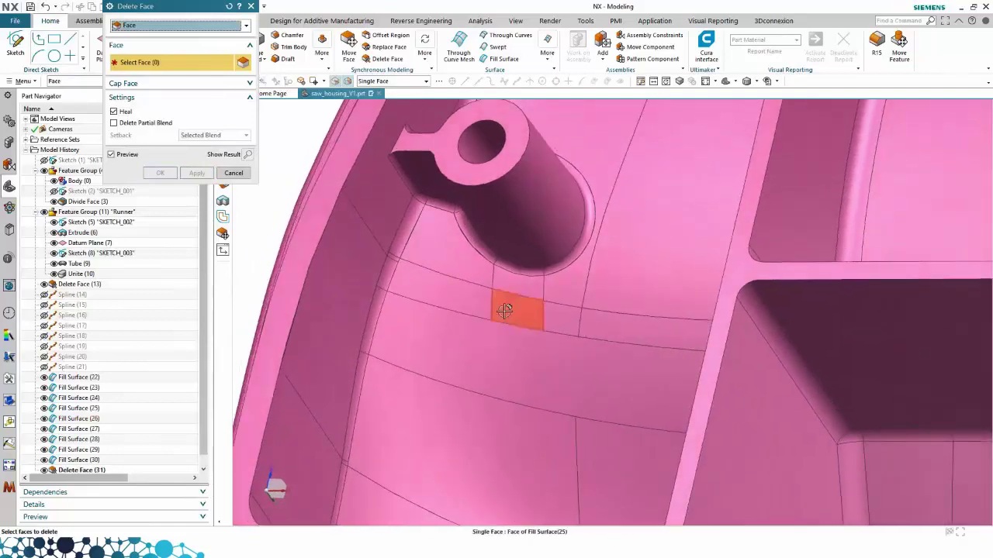
left_click(504, 310)
left_click(198, 173)
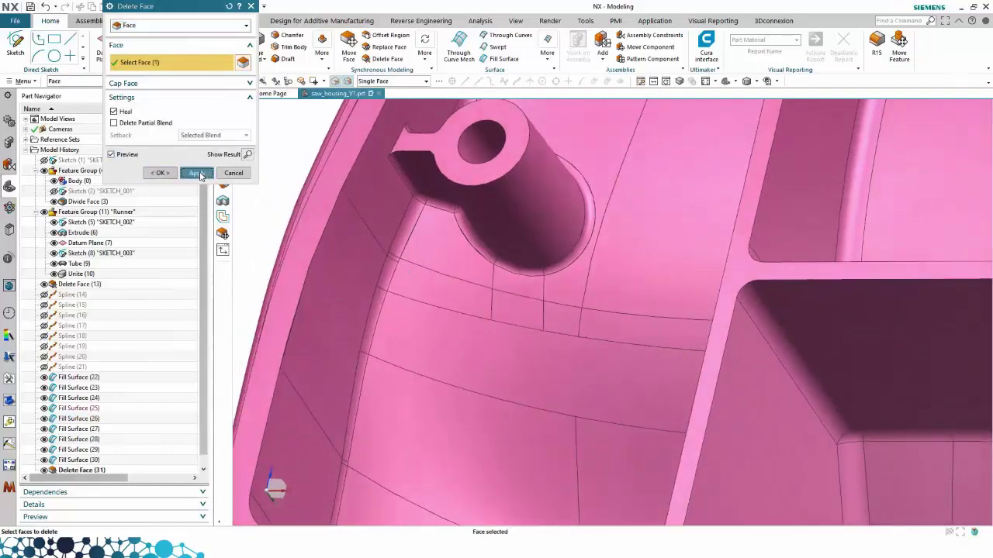
left_click(483, 285)
left_click(518, 310)
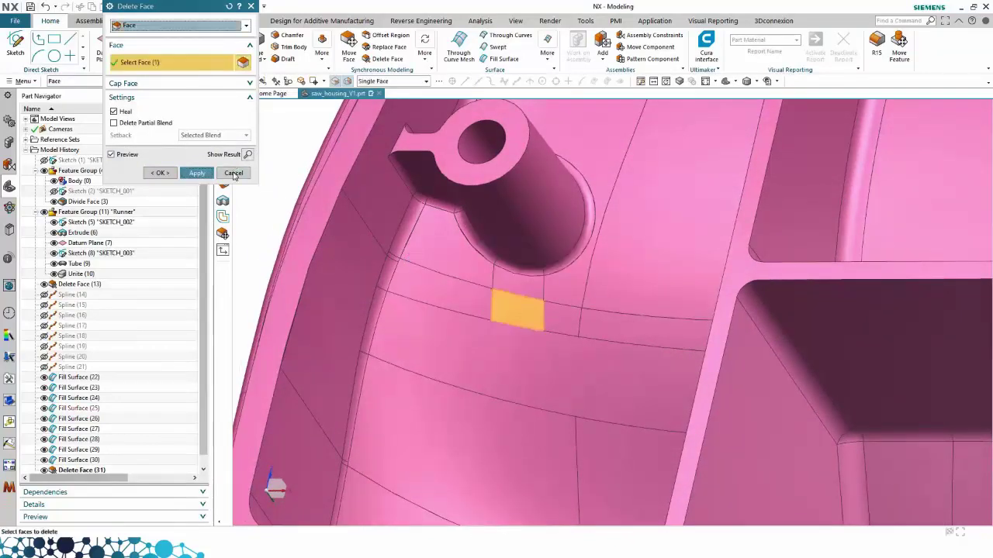
middle_click_drag(517, 311, 589, 264)
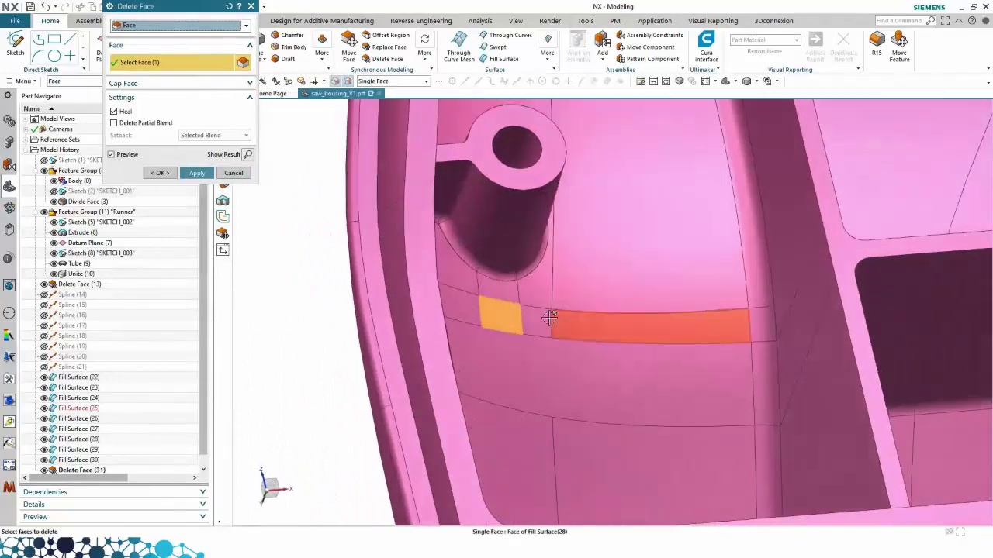
left_click(498, 315, "shift")
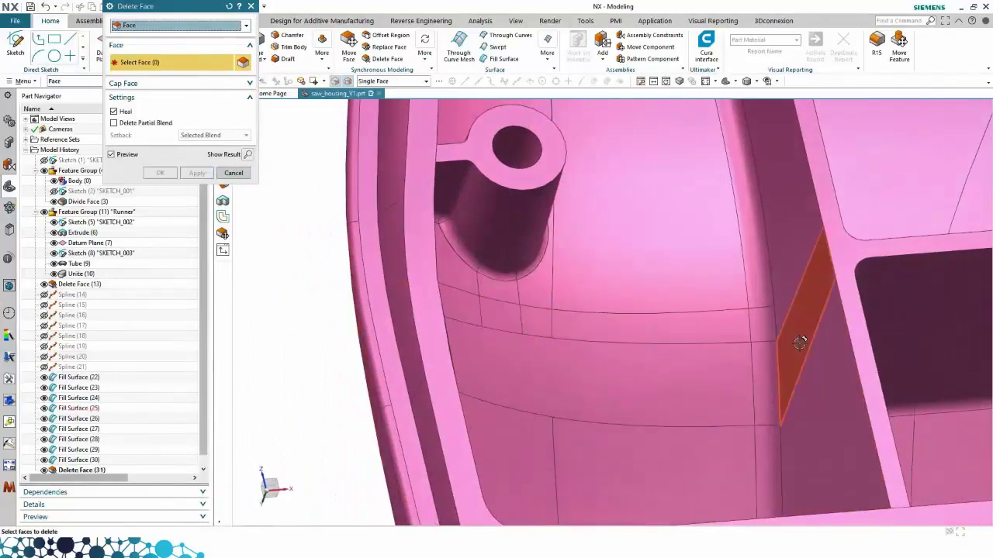
Step: Delete the patch face on the inner wall and the one on the screw boss's side with Delete Face
left_click(803, 341)
left_click(160, 173)
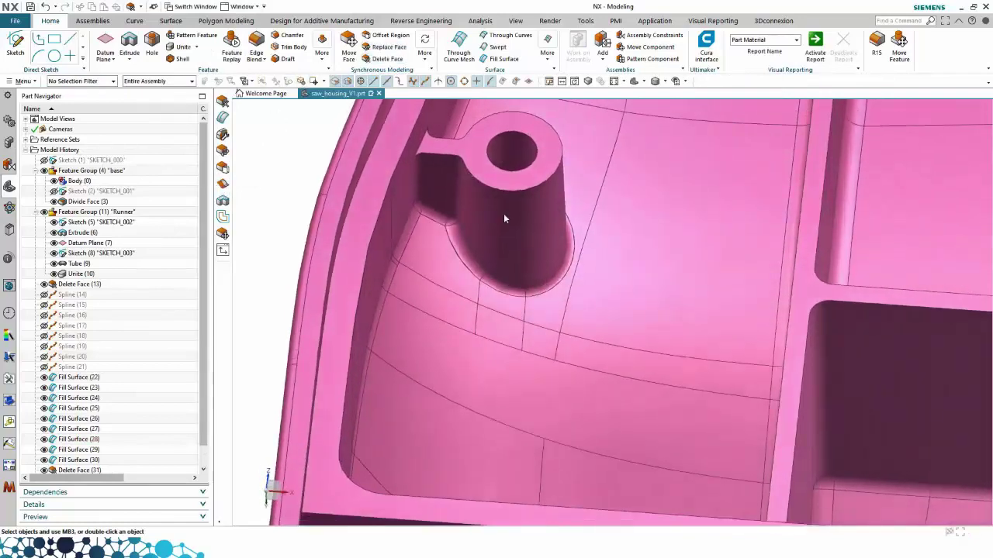
key("F4")
left_click(512, 221)
left_click(160, 173)
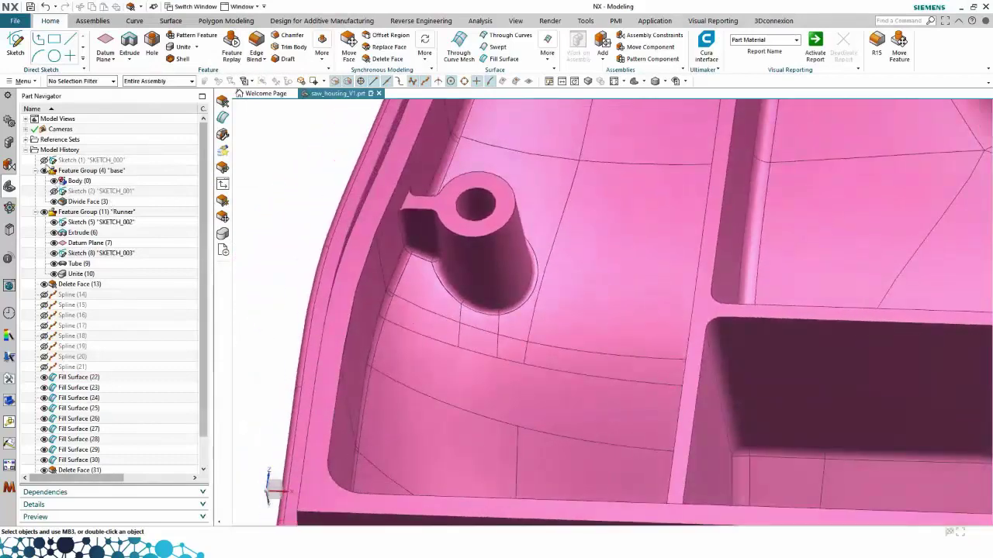
Step: Show SKETCH_000 and use its line to add a 2 mm symmetric rib to the housing body with a 2° From Cap draft
left_click(44, 161)
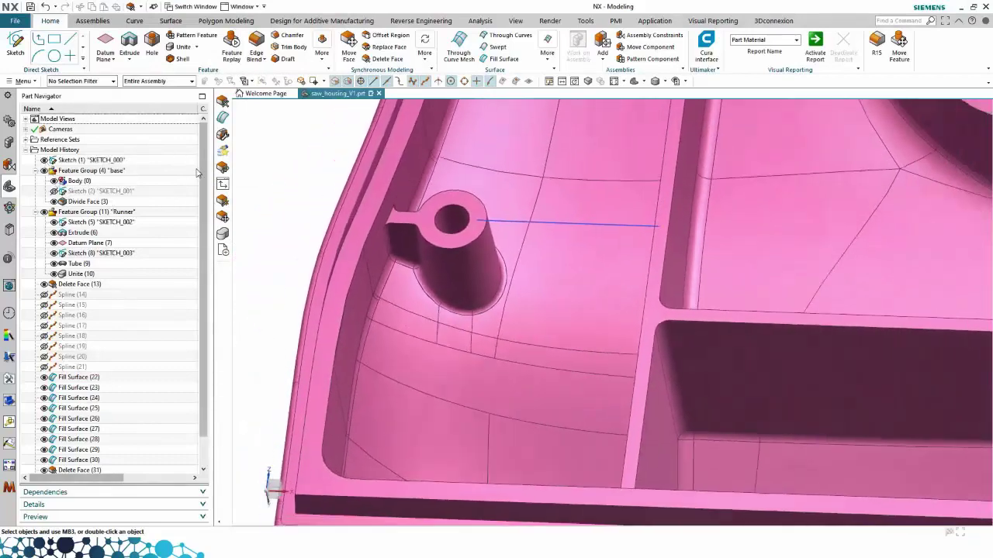
left_click(322, 53)
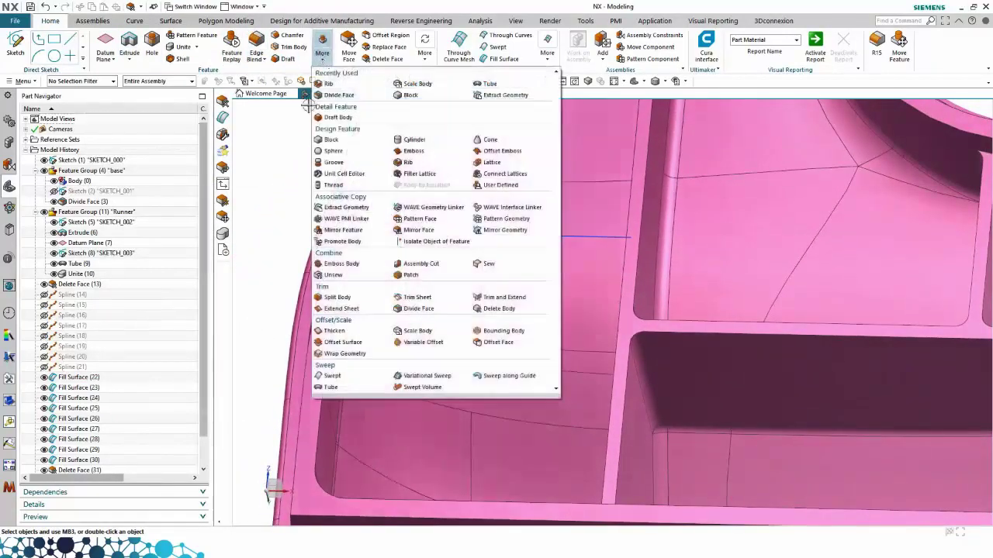
left_click(399, 164)
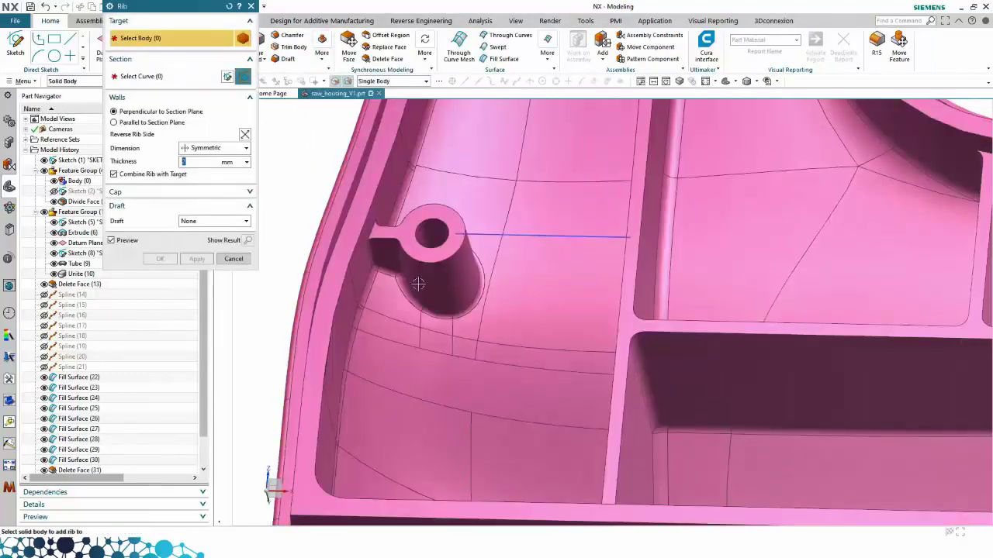
left_click(418, 285)
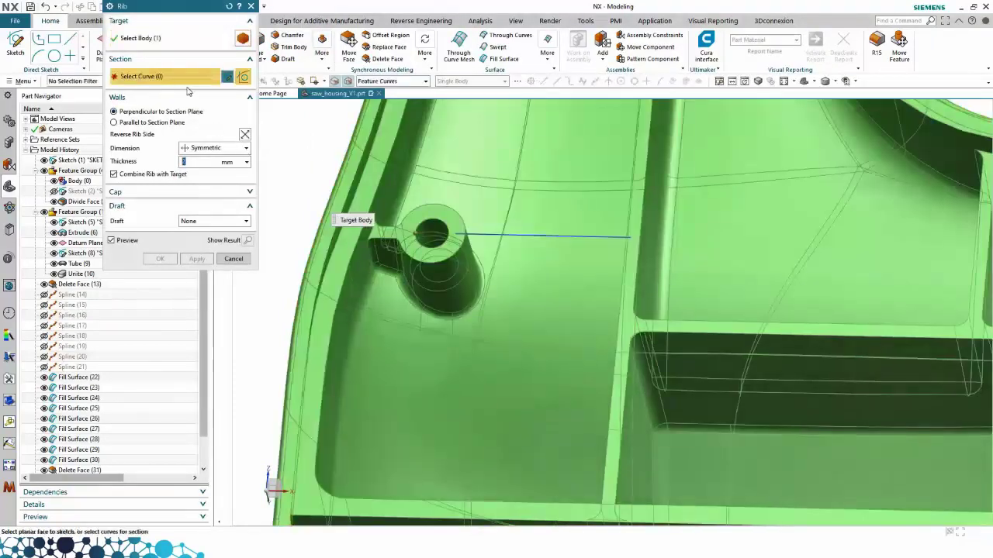
left_click(479, 232)
middle_click_drag(545, 251, 574, 308)
left_click(214, 221)
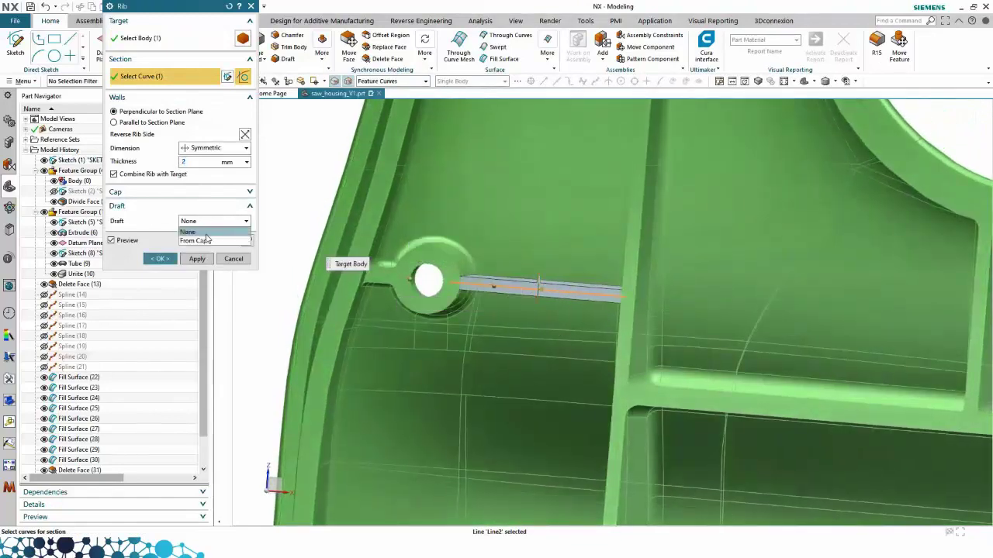
left_click(205, 242)
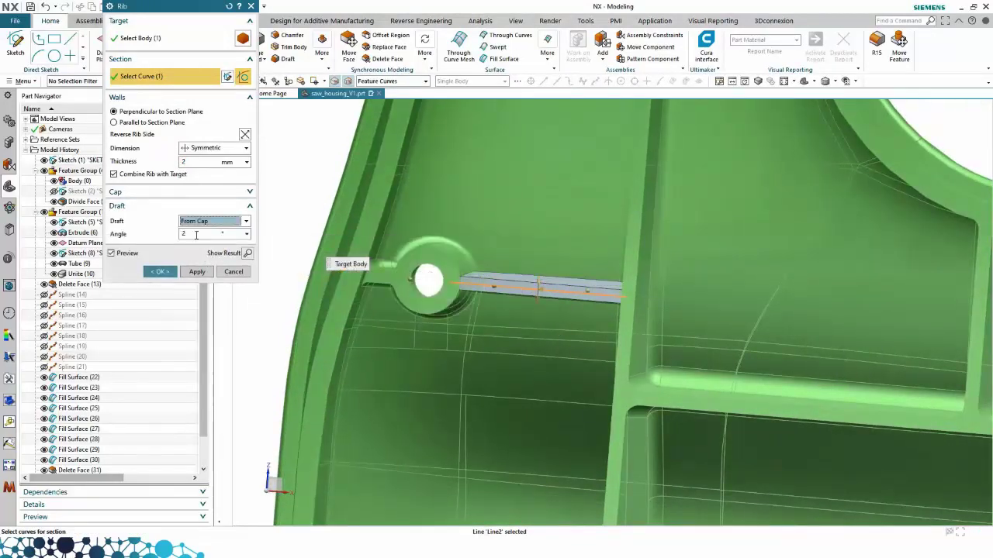
key("F8")
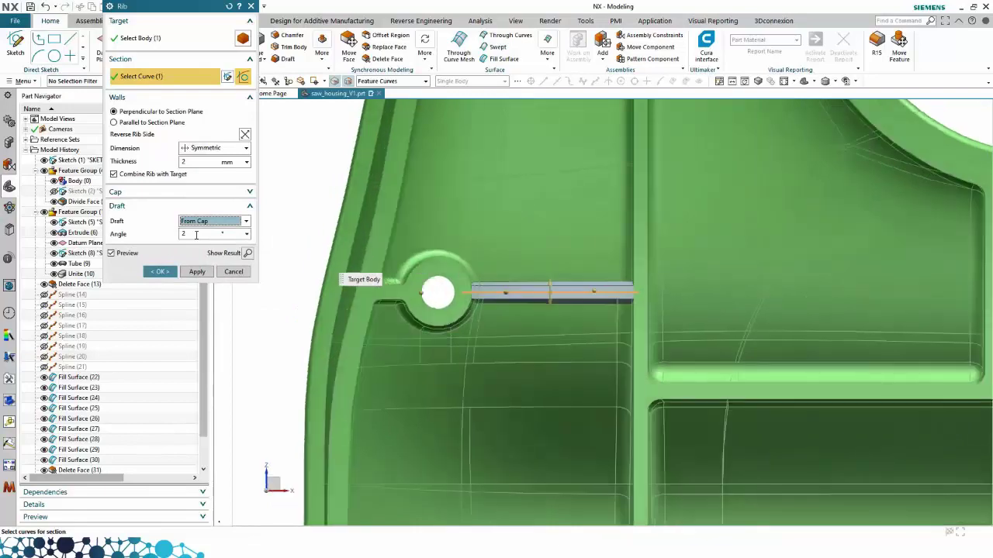
left_click(161, 271)
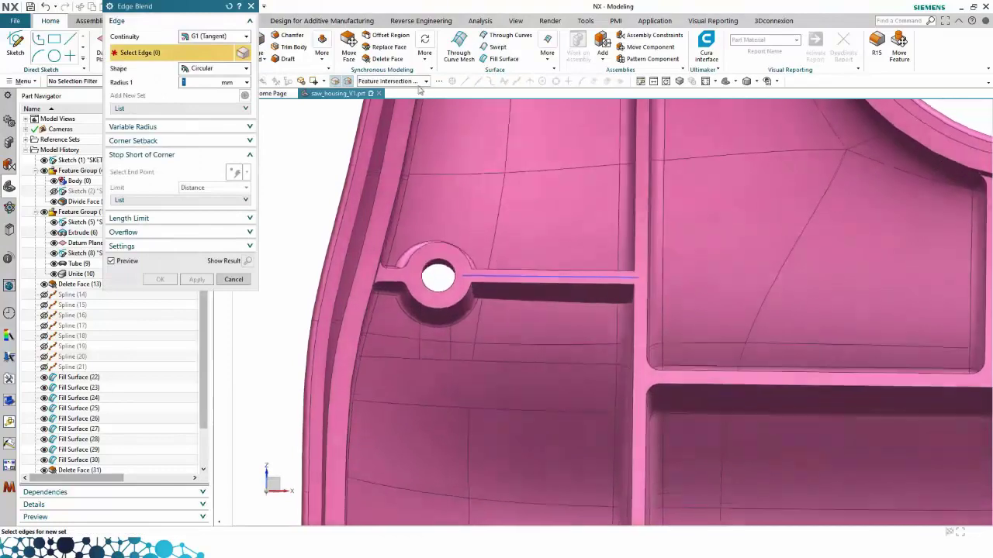
Step: Apply a 1 mm G1 Edge Blend to the new rib using the Feature Intersection Edges rule
left_click(408, 81)
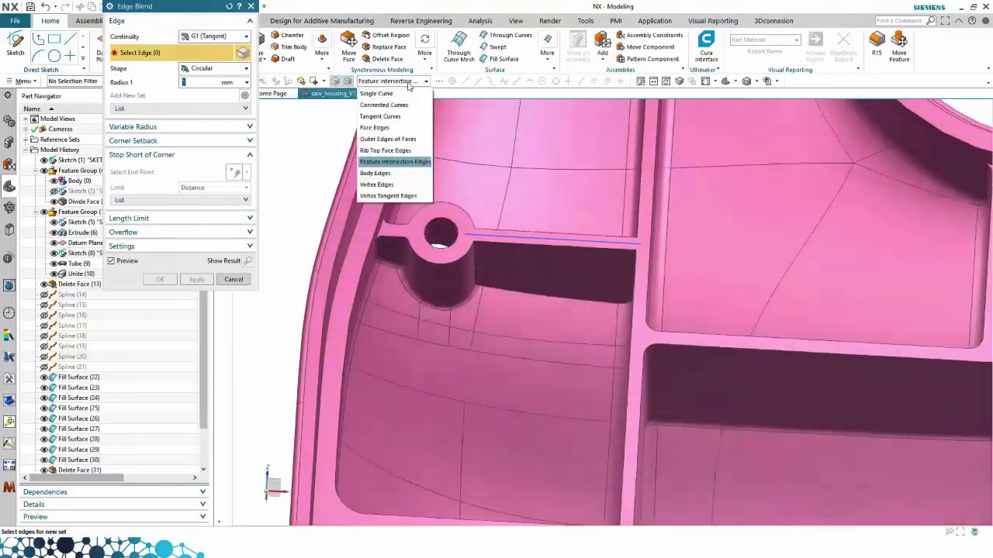
left_click(404, 162)
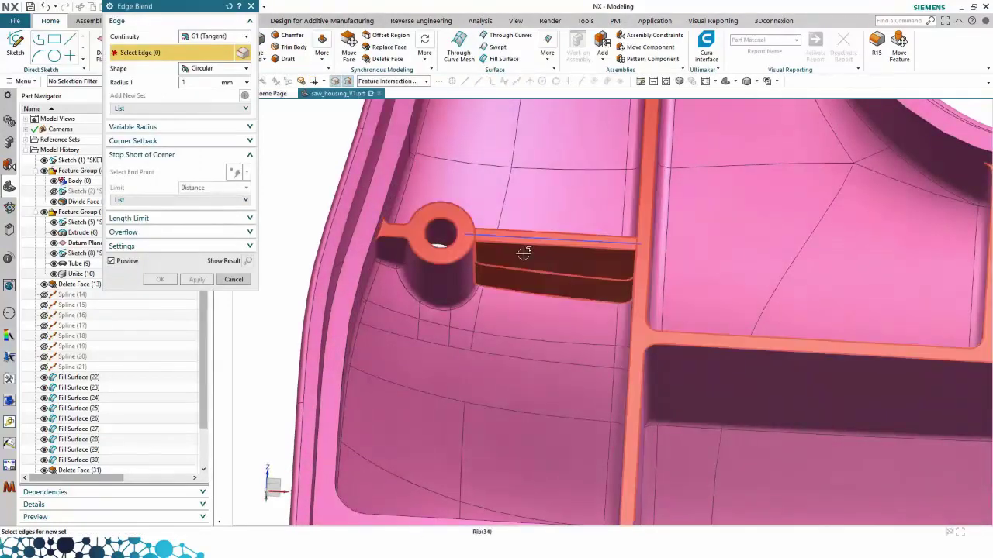
left_click(504, 245)
middle_click_drag(486, 223, 458, 232)
left_click(172, 279)
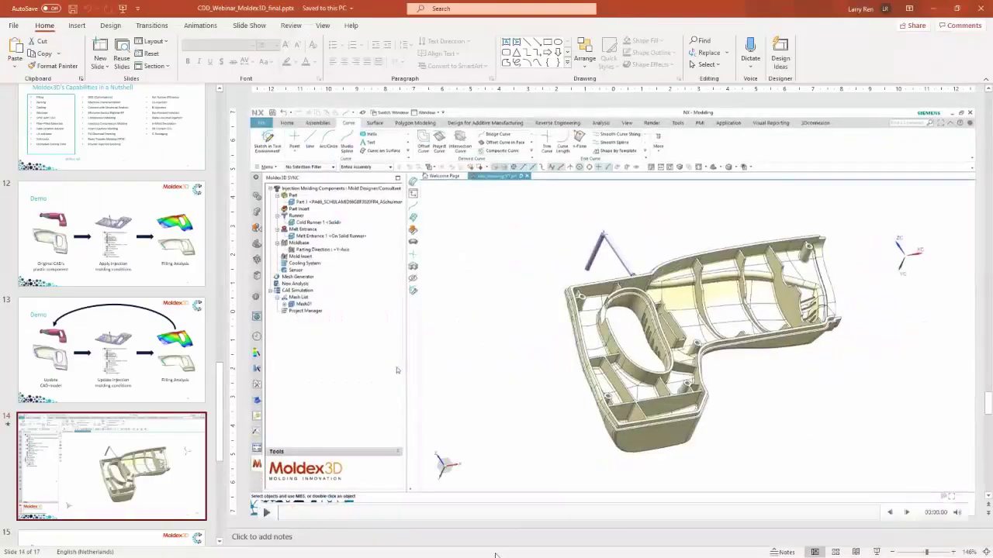
Step: Switch to Moldex3D Studio, load Run07: Design_2, and examine its melt front time around the handle's lower corner
scroll(493, 466, "down", 2)
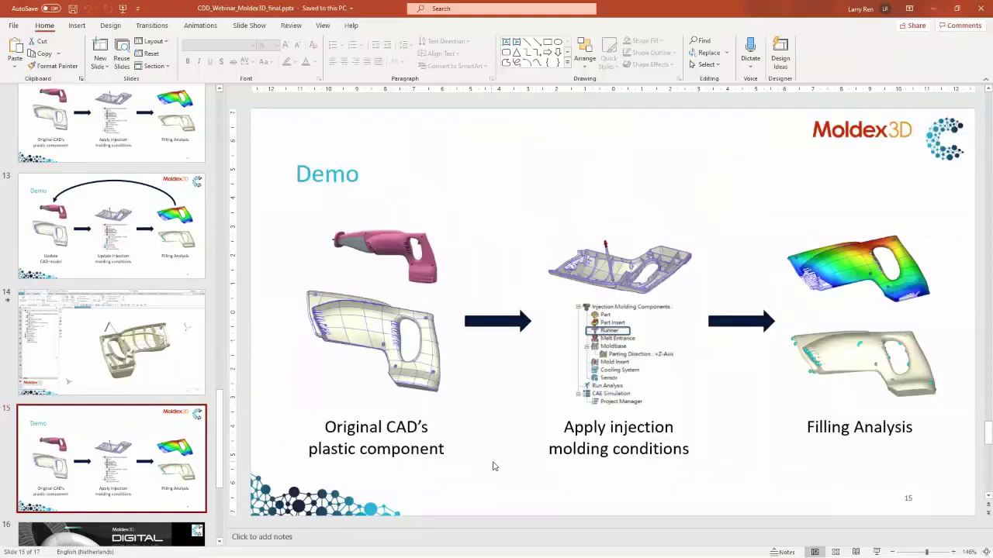
key("alt+Tab")
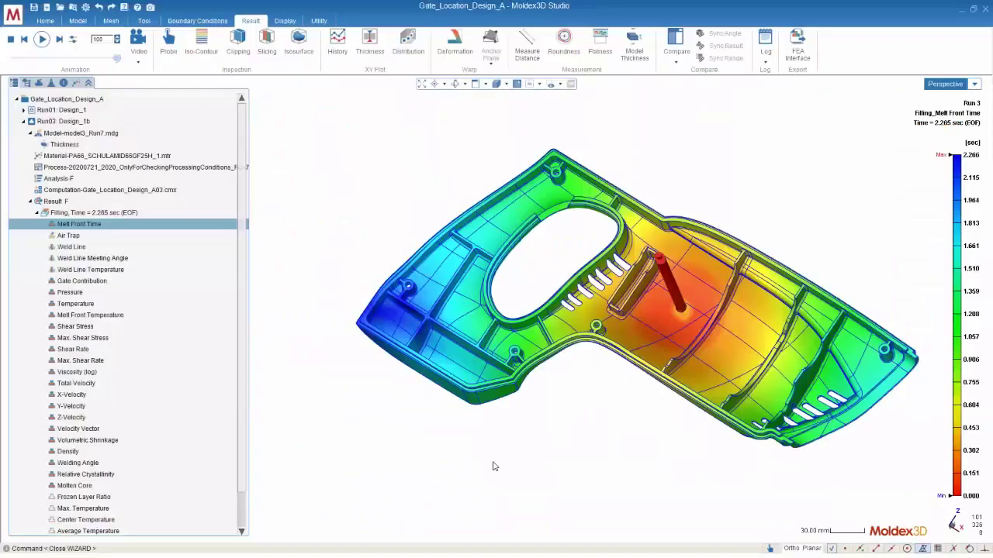
left_click(24, 121)
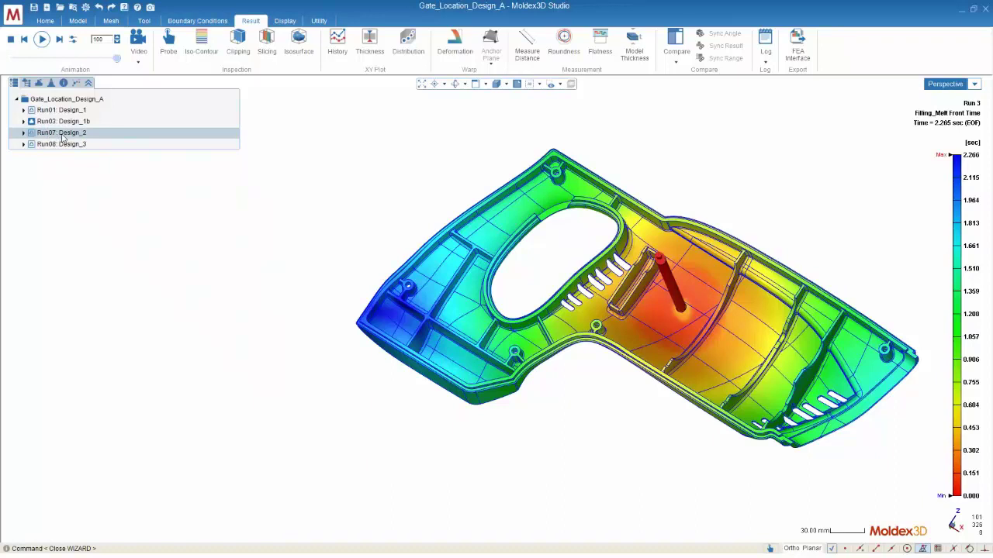
double_click(62, 136)
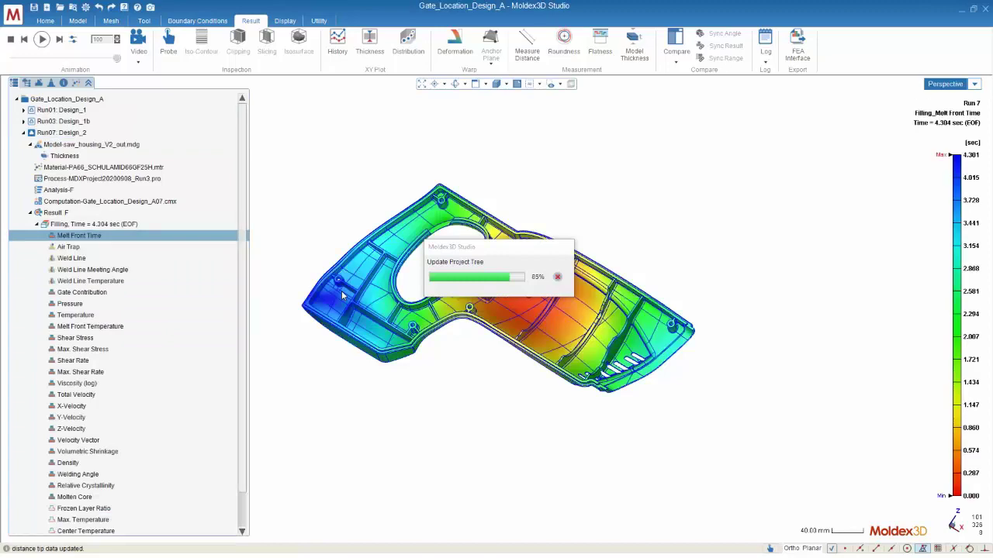
scroll(341, 291, "up", 4)
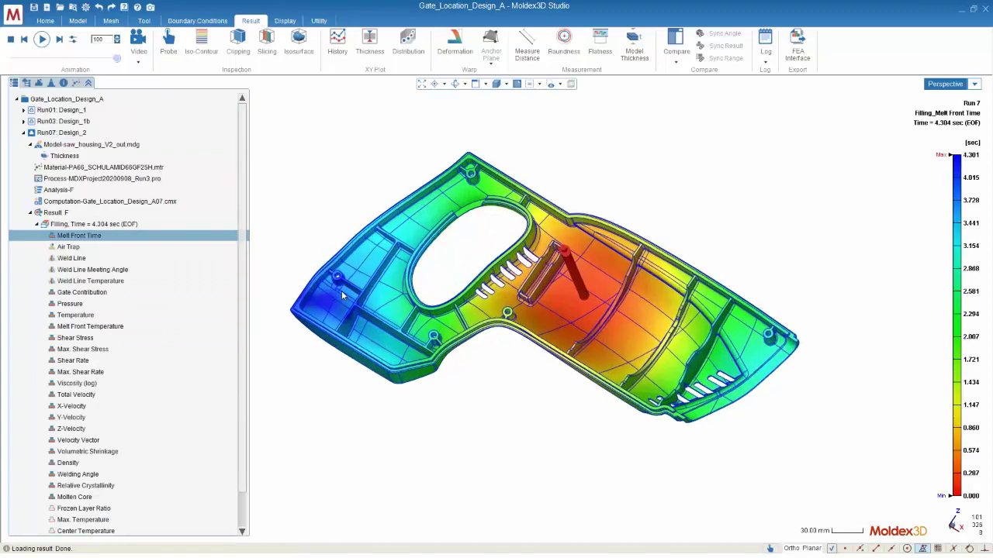
middle_click_drag(359, 299, 414, 319)
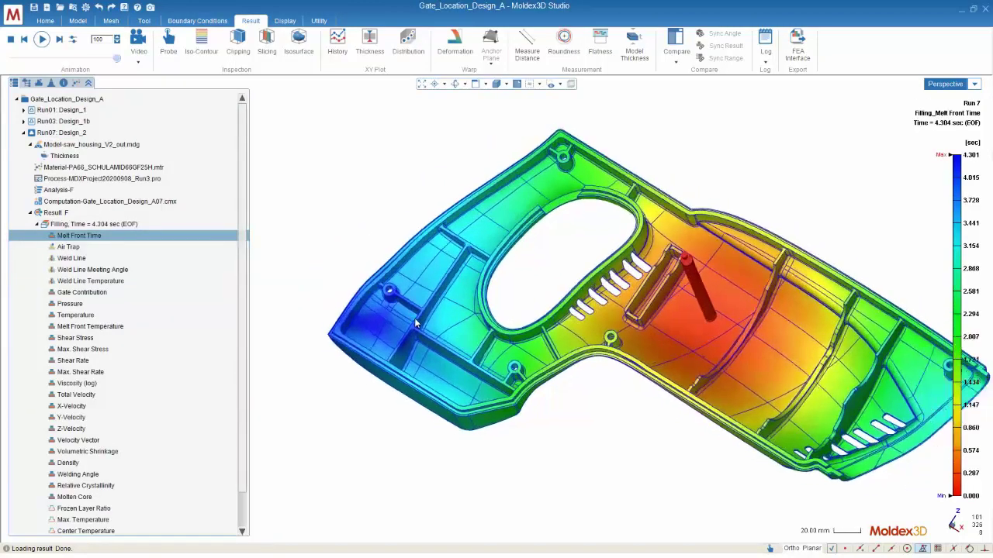
scroll(406, 307, "up", 4)
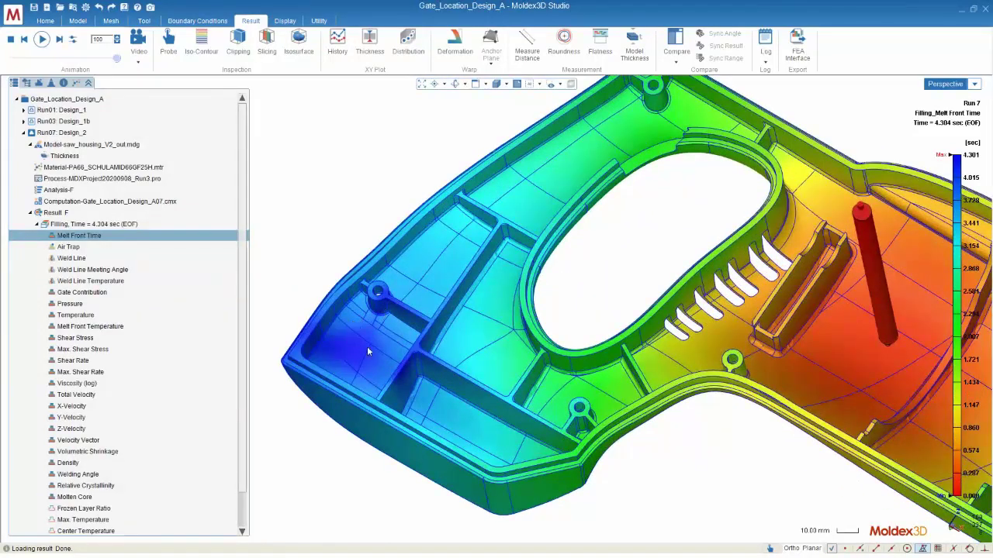
scroll(354, 335, "down", 4)
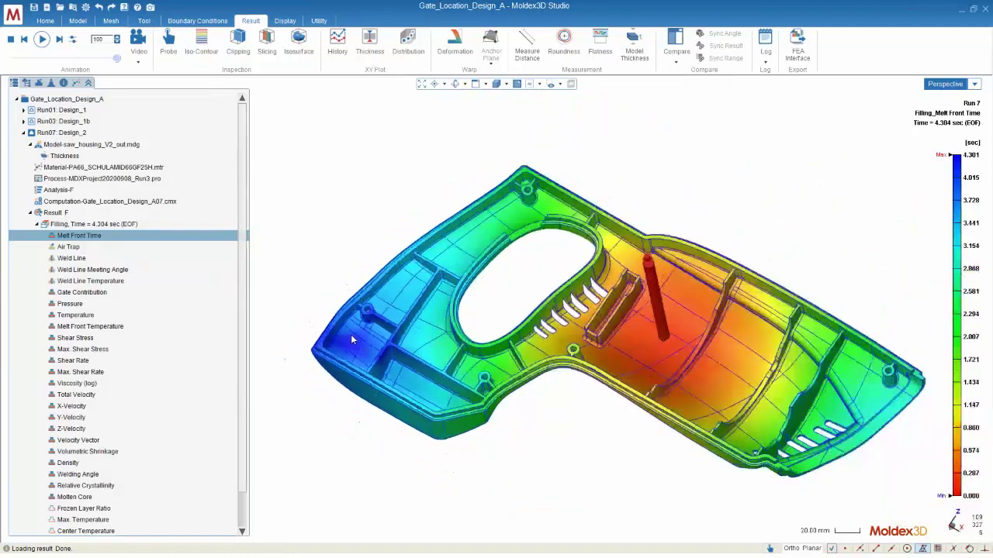
scroll(350, 340, "down", 2)
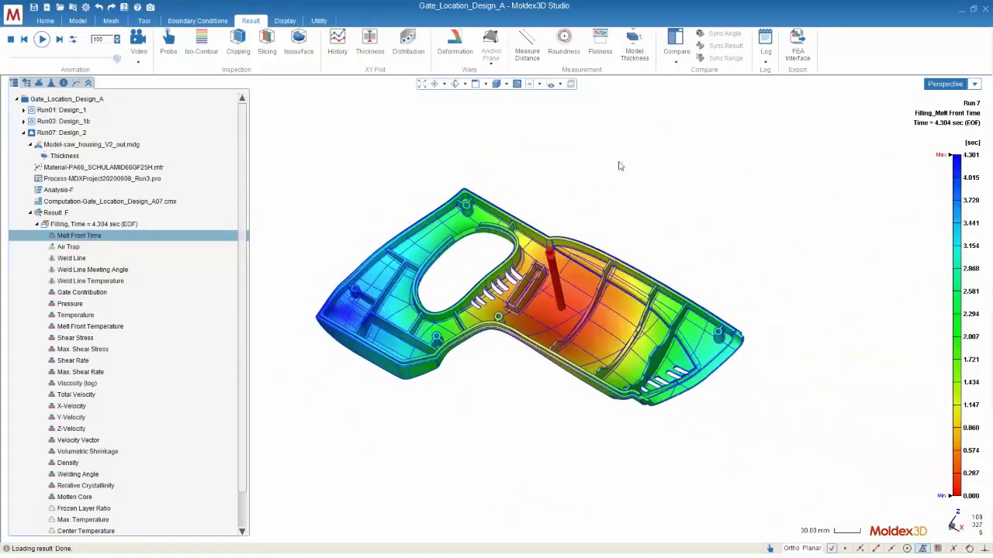
Step: Split the display into two side-by-side comparison views with synchronised angles, and load Run03: Design_1b beside Run07: Design_2
left_click(678, 64)
left_click(684, 81)
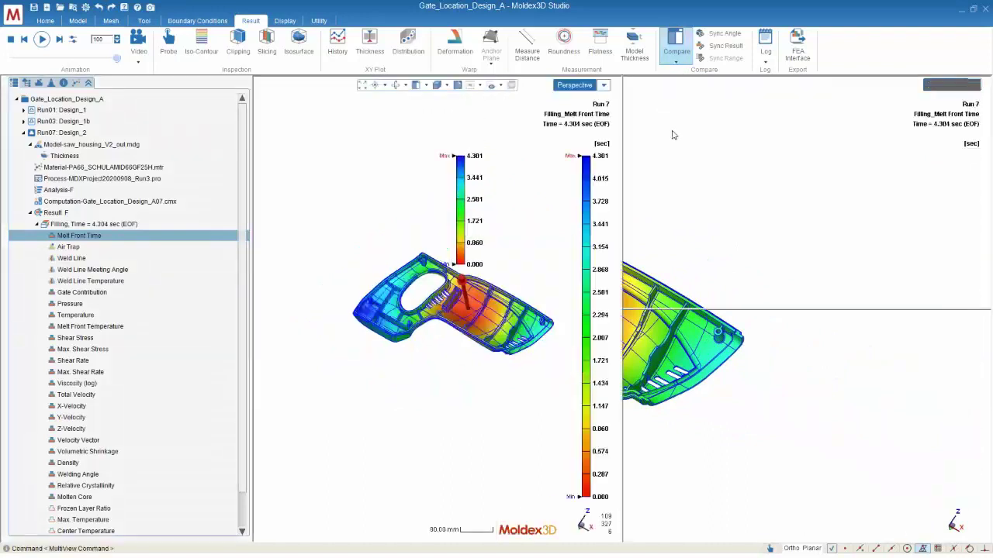
left_click(728, 152)
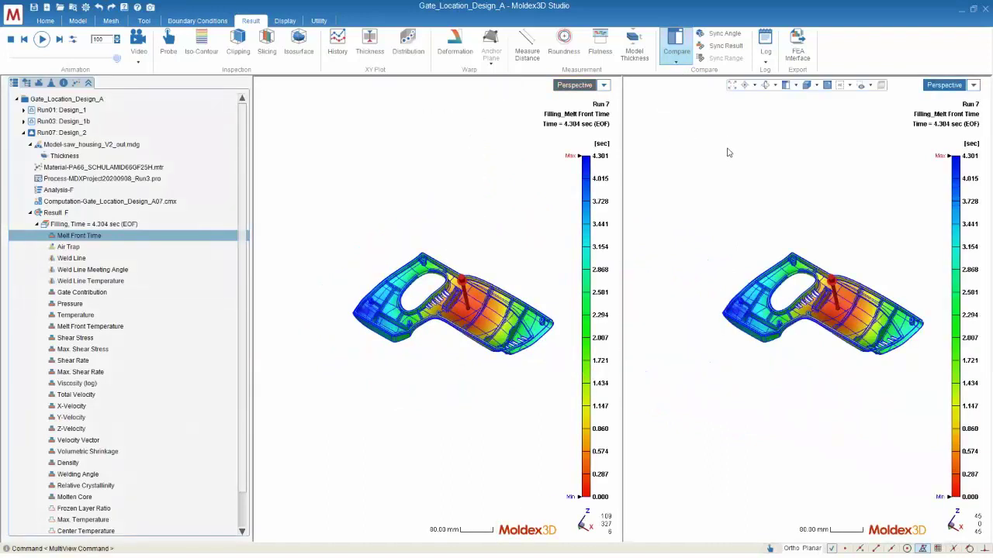
left_click(486, 244)
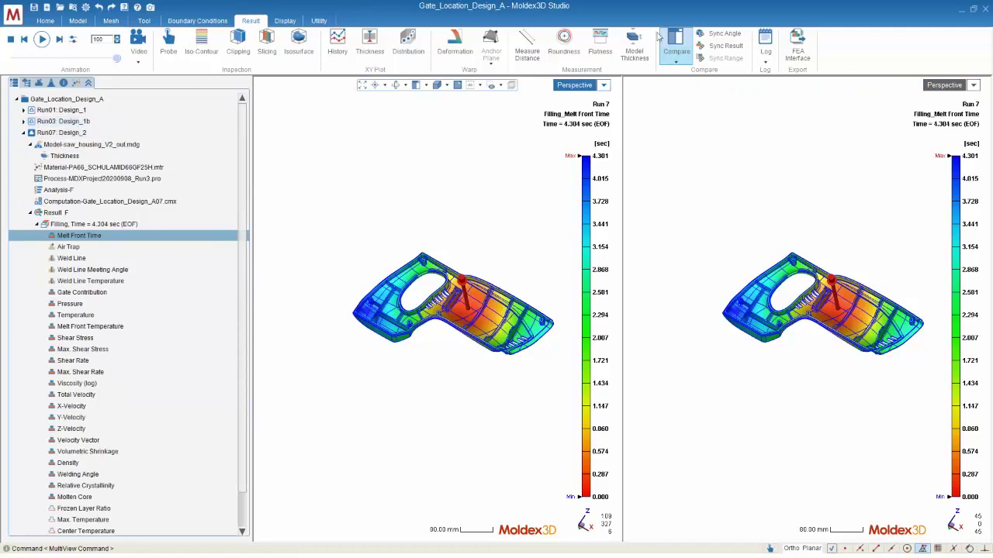
left_click(724, 34)
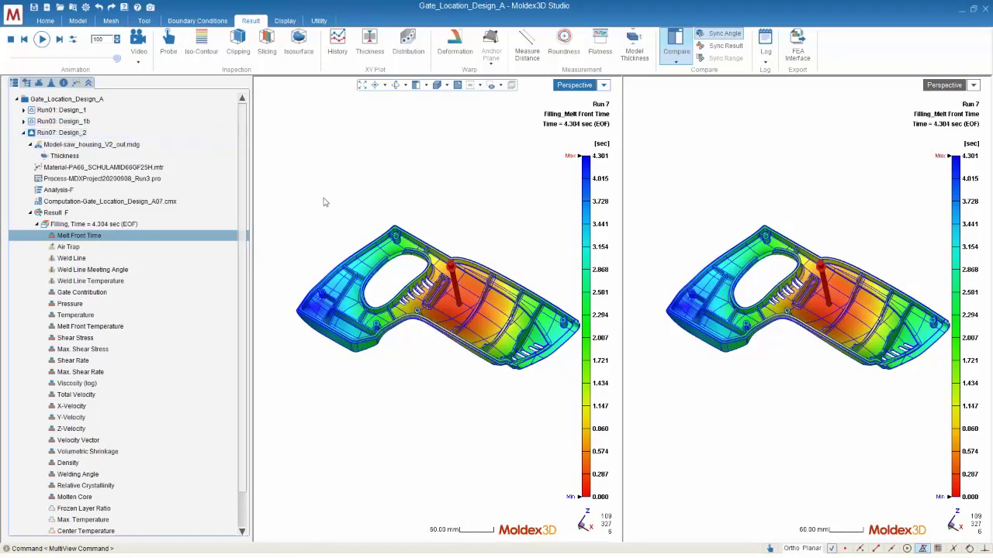
left_click(62, 121)
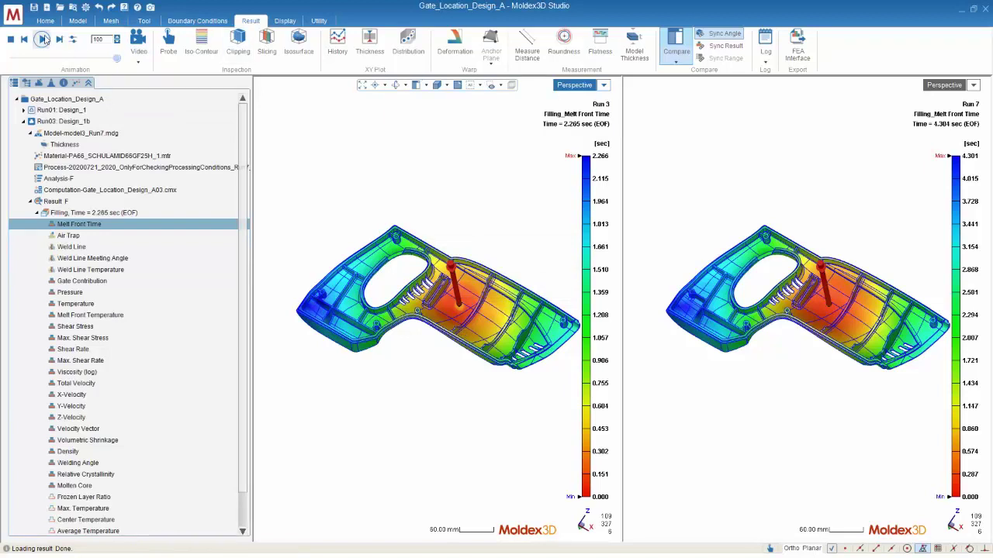
Step: Play the melt front time animations of both runs, stop playback, and return to a single view
left_click(43, 39)
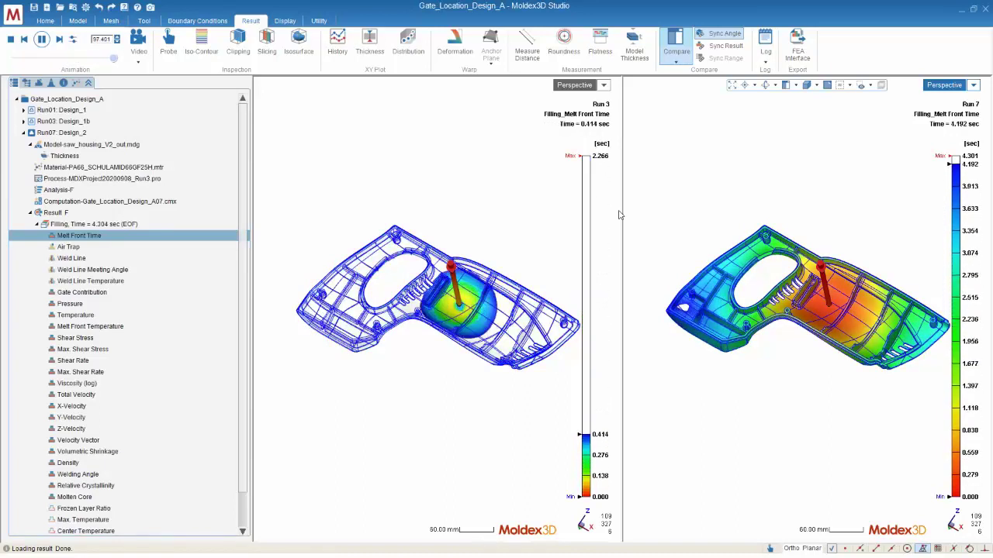
left_click(10, 40)
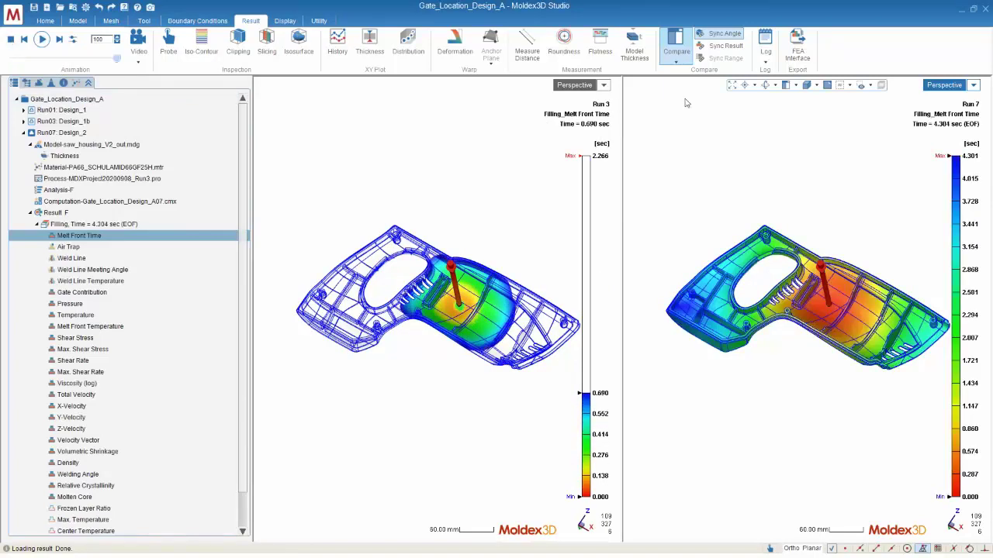
left_click(673, 42)
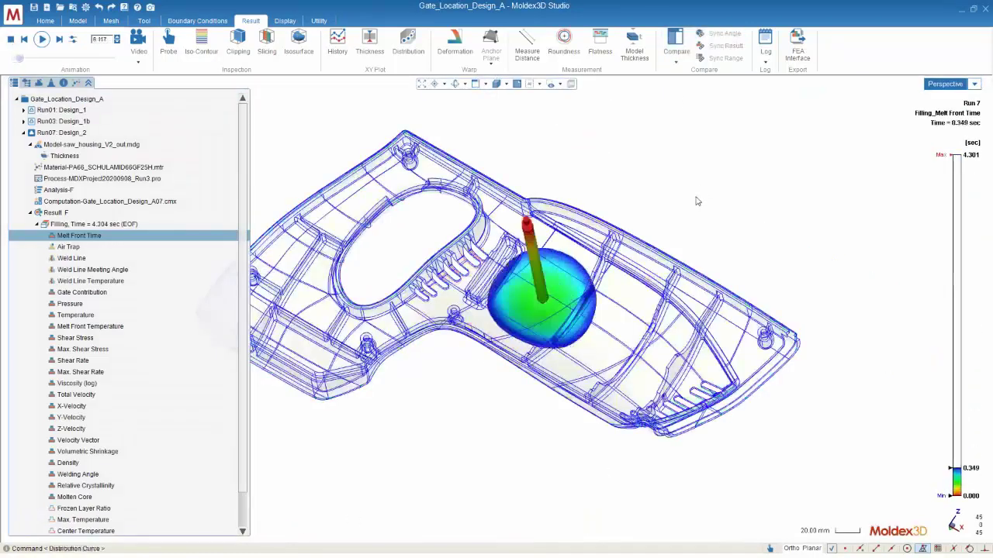
Step: Set the Run07 melt front animation to 98 percent and examine the last area to fill at the handle's corner
middle_click_drag(643, 274, 839, 285)
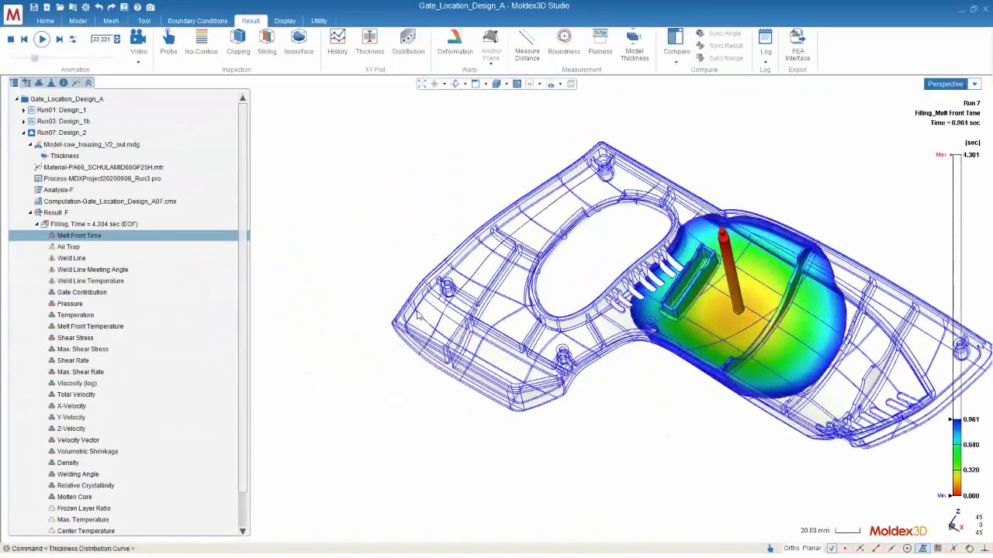
scroll(446, 306, "up", 3)
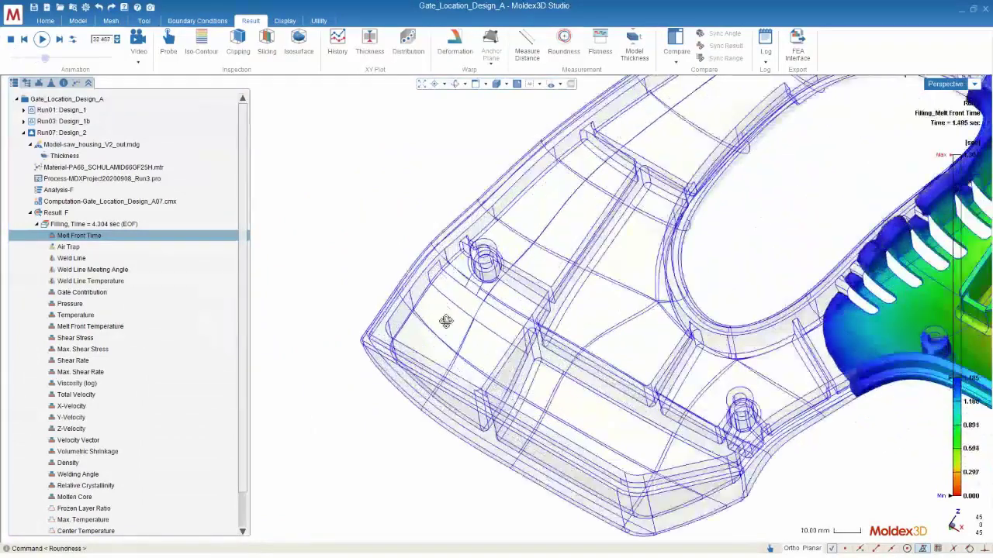
middle_click_drag(442, 321, 399, 268)
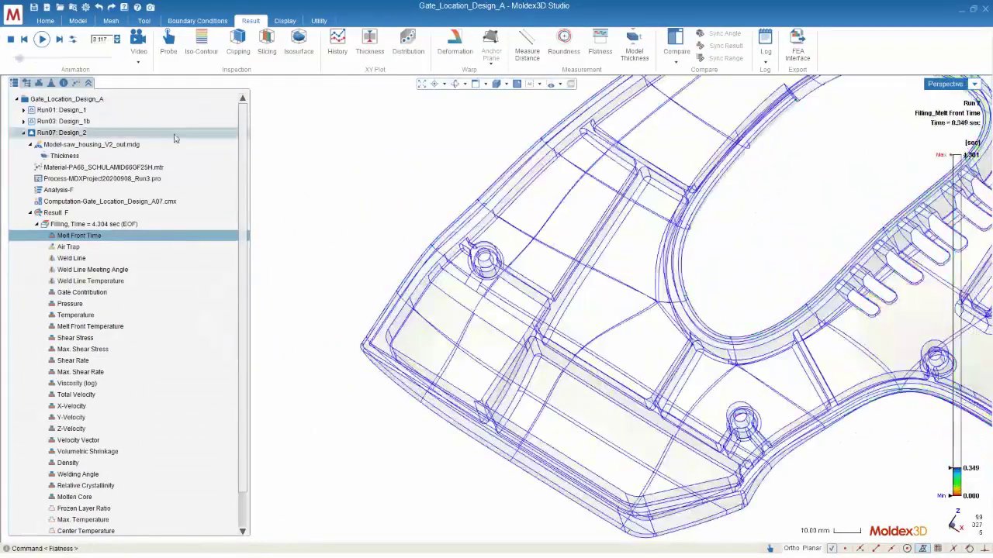
left_click(116, 42)
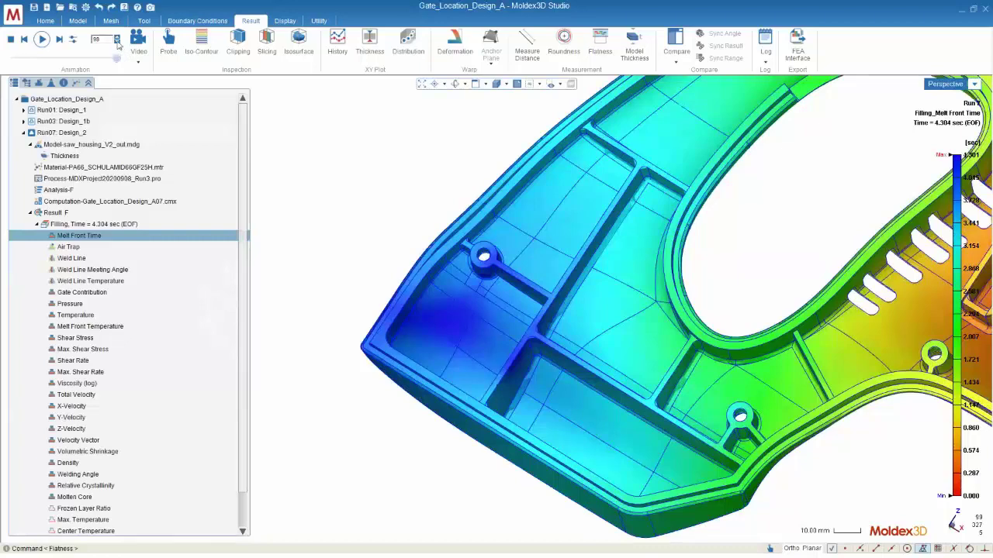
left_click(117, 41)
middle_click_drag(457, 349, 399, 317)
scroll(434, 326, "down", 5)
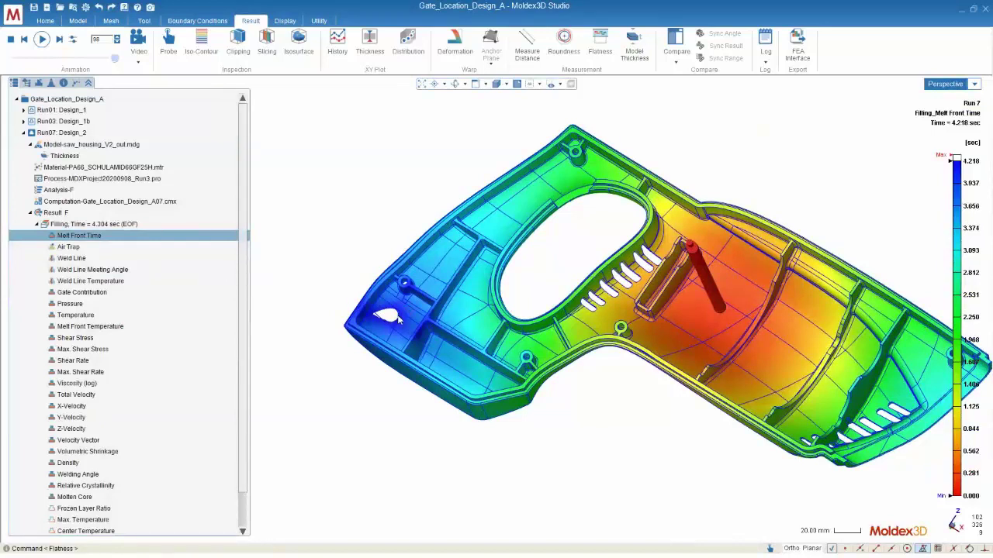
Step: Load Run08: Design_3 and examine its melt front time around the added rib in the handle's corner
left_click(23, 133)
double_click(55, 145)
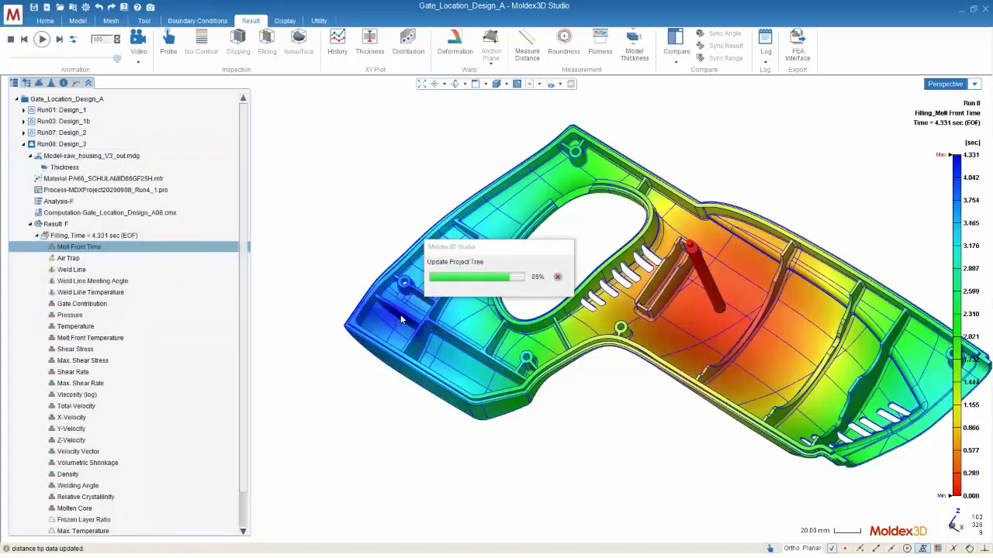
scroll(401, 318, "up", 5)
scroll(401, 318, "up", 1)
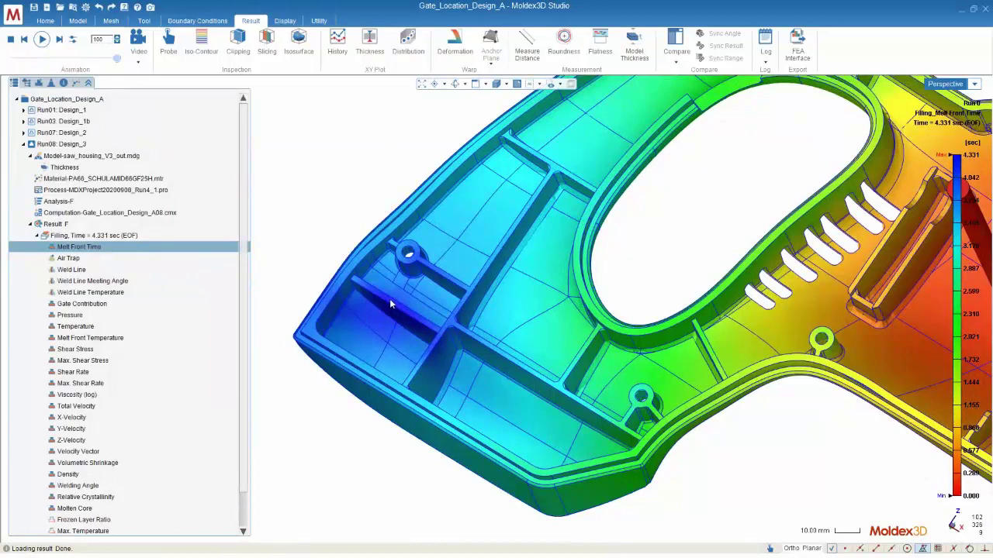
Step: Play the Run08 melt front time animation, watch the flow reach the handle, and stop playback
middle_click_drag(389, 299, 416, 304)
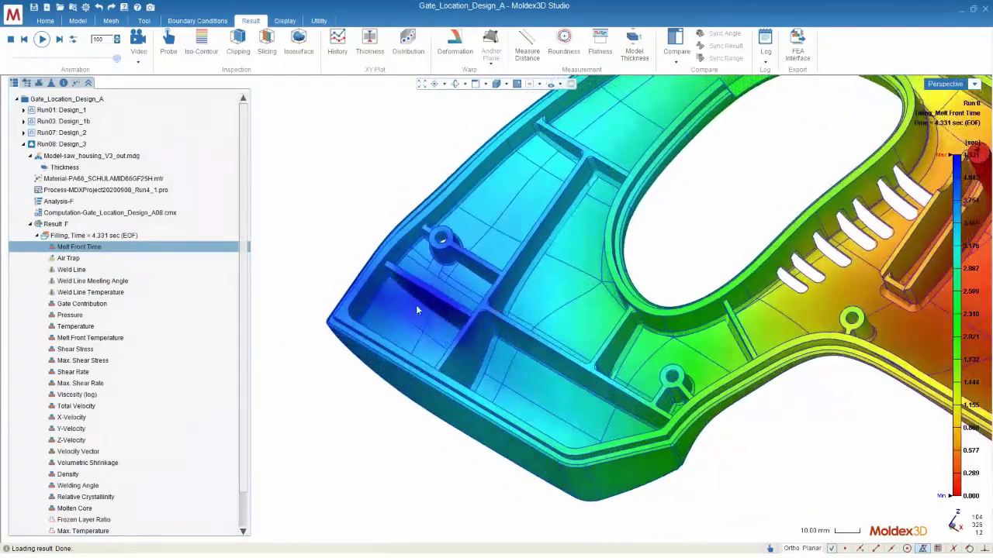
scroll(424, 301, "up", 2)
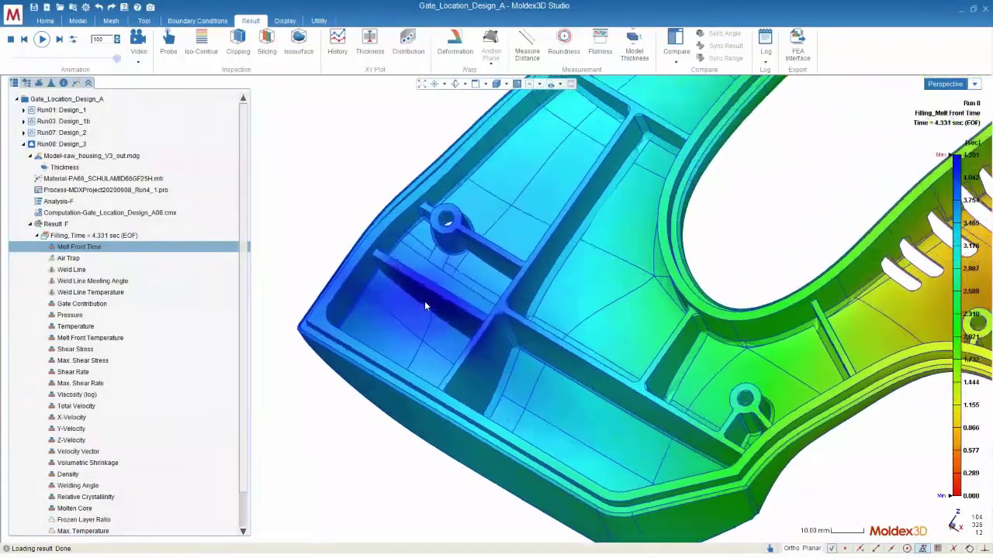
scroll(424, 301, "down", 1)
mouse_move(431, 311)
middle_mouse_down()
mouse_move(454, 309)
mouse_move(445, 318)
middle_mouse_up()
left_click(42, 38)
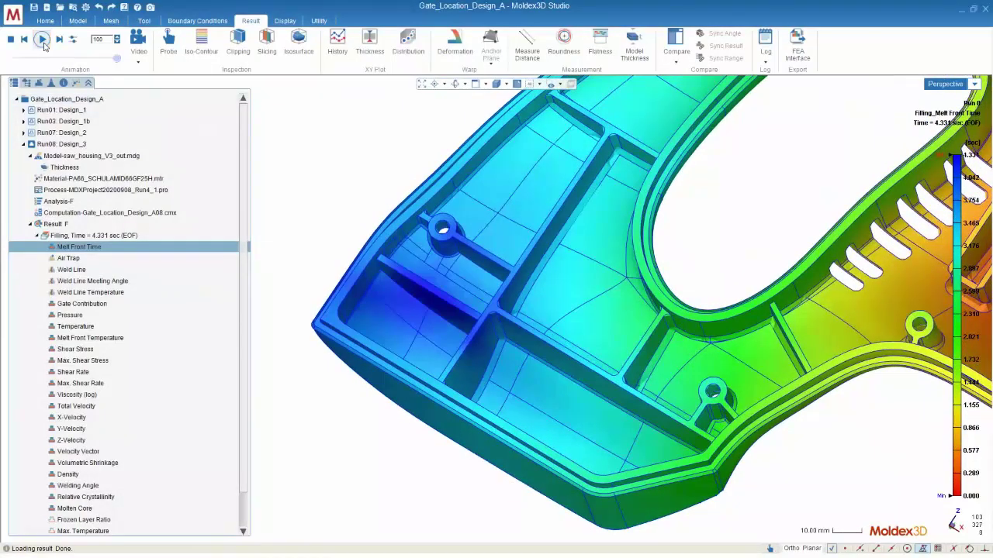
scroll(617, 301, "down", 3)
mouse_move(616, 301)
middle_mouse_down()
mouse_move(541, 303)
mouse_move(601, 295)
middle_mouse_up()
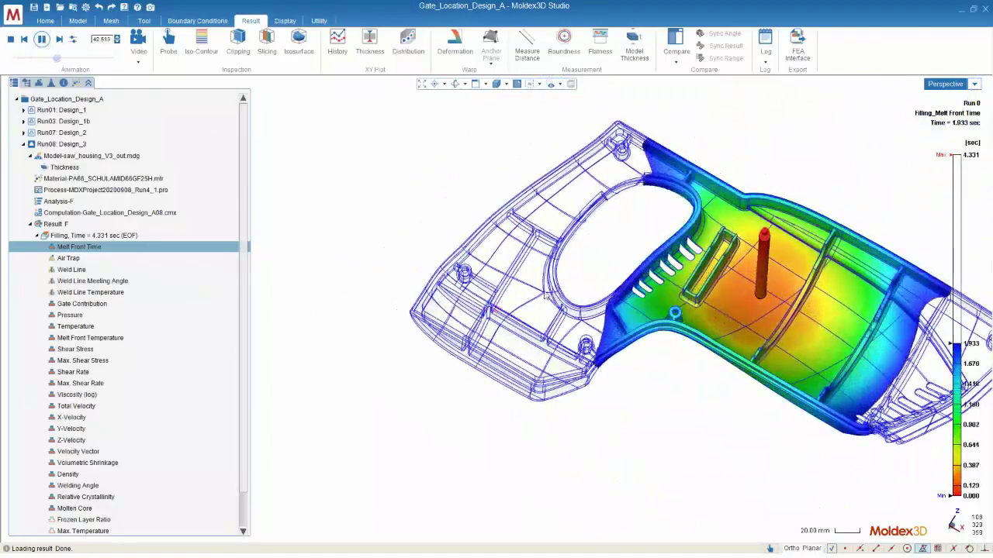
scroll(581, 295, "up", 3)
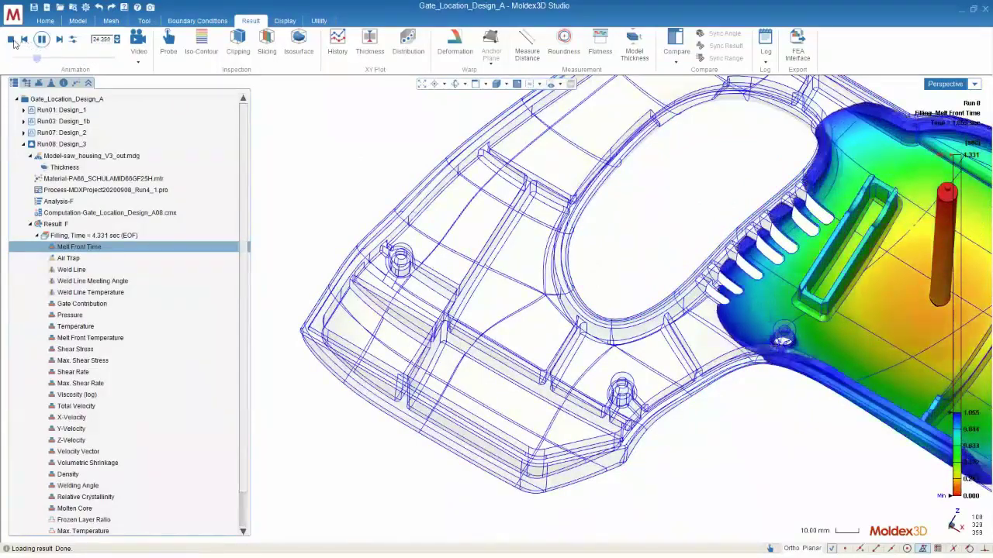
left_click(11, 40)
Step: Set the Run08 melt front animation to 98 percent and inspect the added rib in the handle's corner up close
left_click(117, 42)
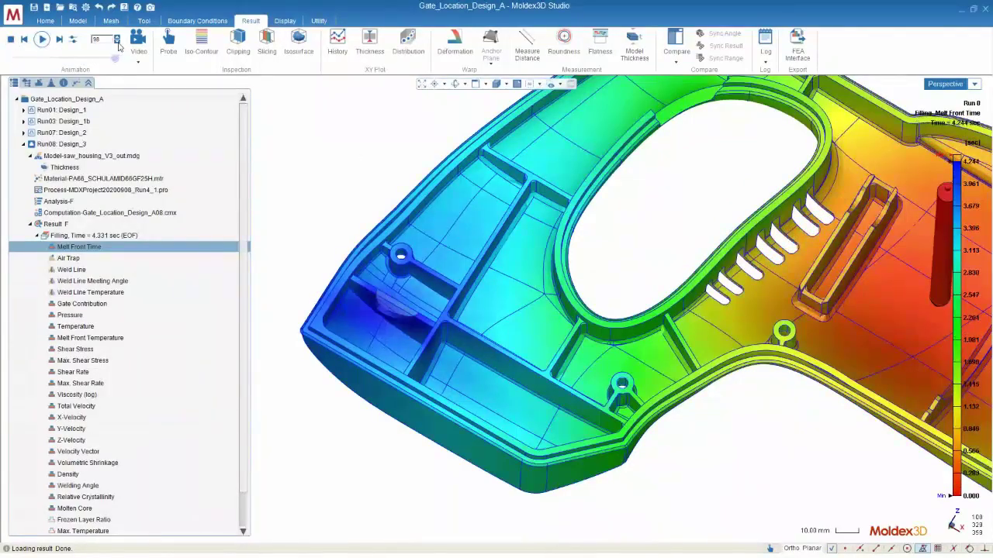
scroll(417, 357, "up", 3)
scroll(390, 332, "up", 1)
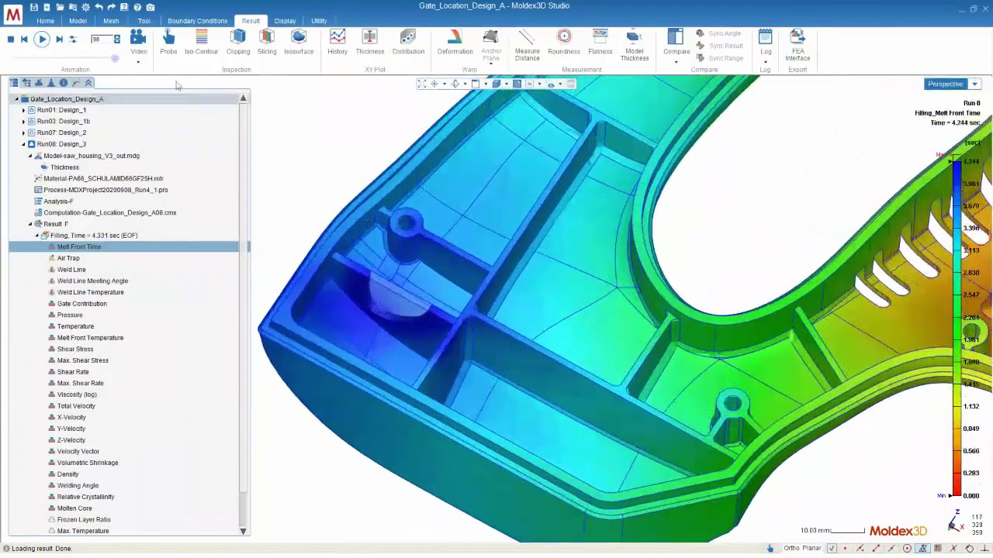
Step: Step the melt front animation back to 94 percent, return it to 98 percent, and examine how the added rib and its surrounding corner fill
left_click(117, 42)
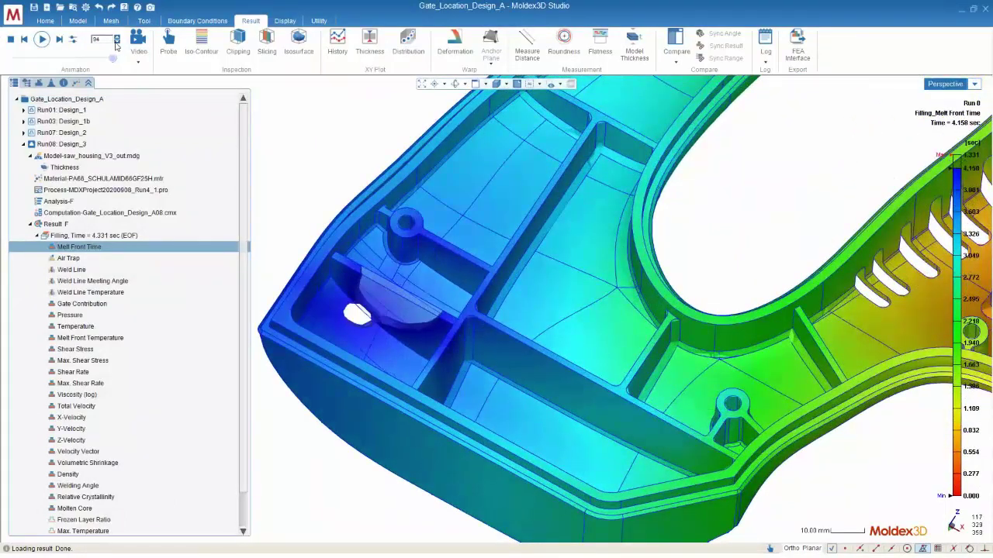
left_click(117, 44)
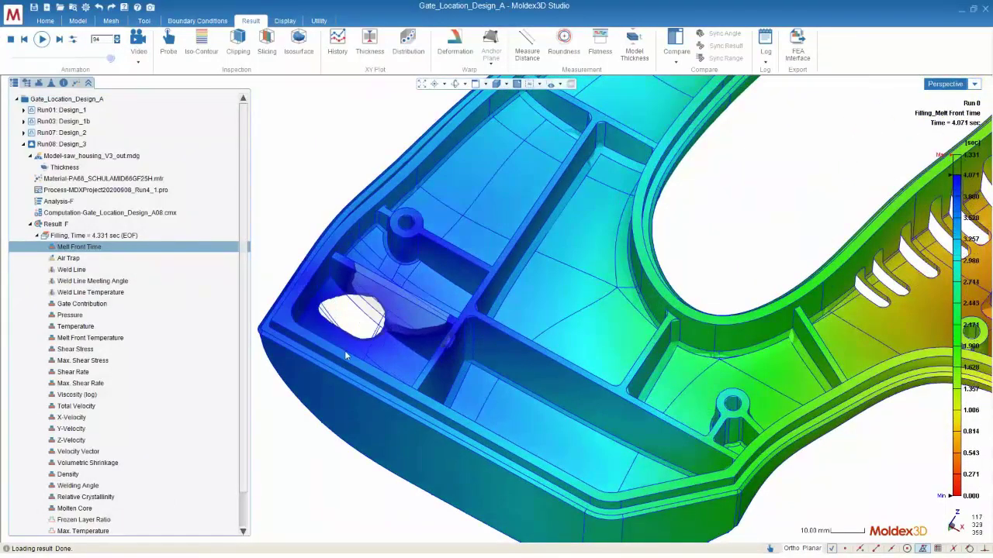
left_click(117, 40)
left_click(117, 41)
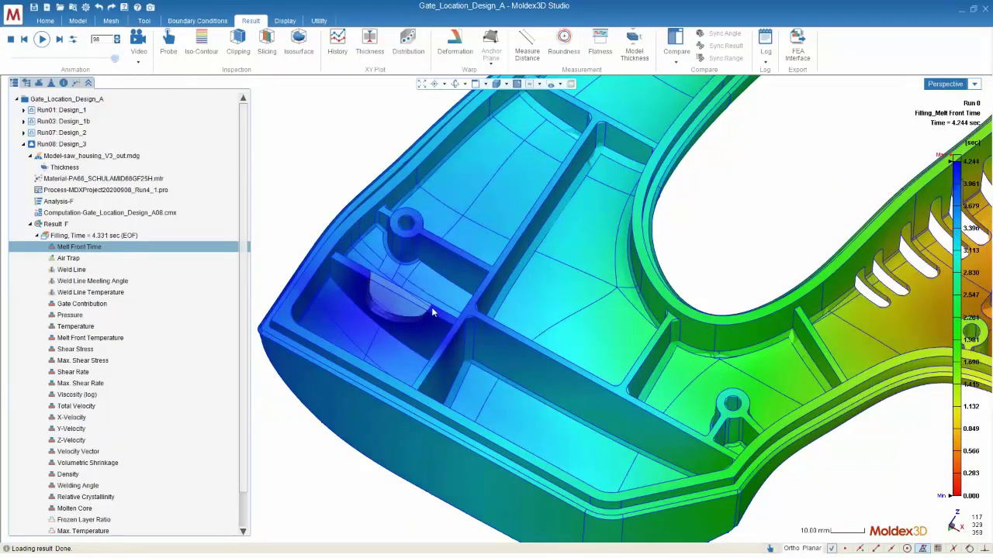
middle_click_drag(431, 307, 430, 315)
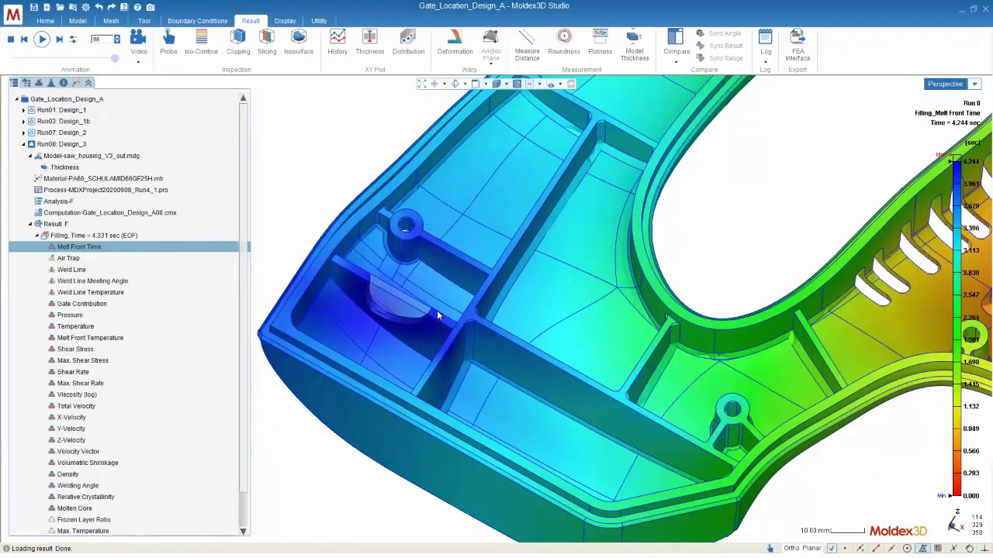
scroll(432, 313, "down", 5)
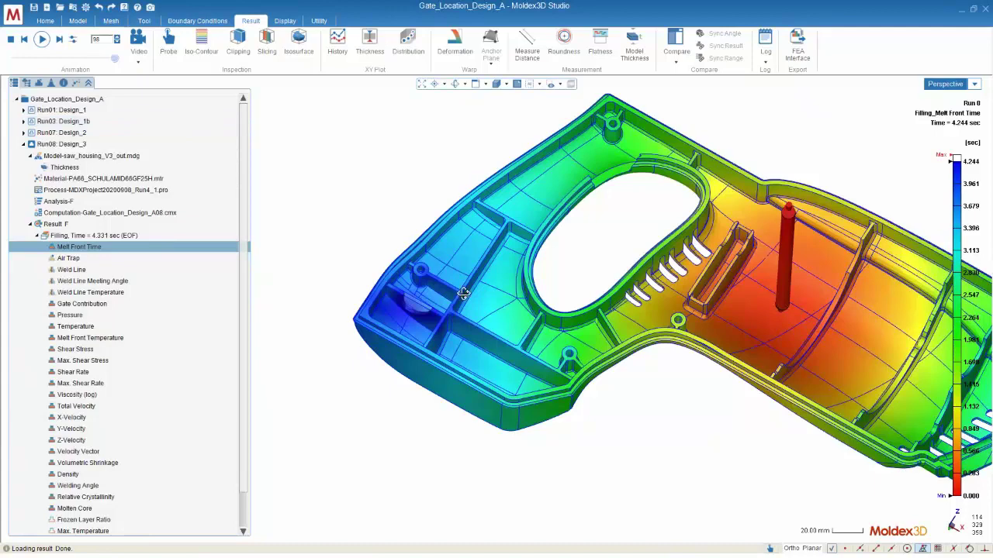
scroll(416, 285, "up", 4)
scroll(416, 286, "up", 1)
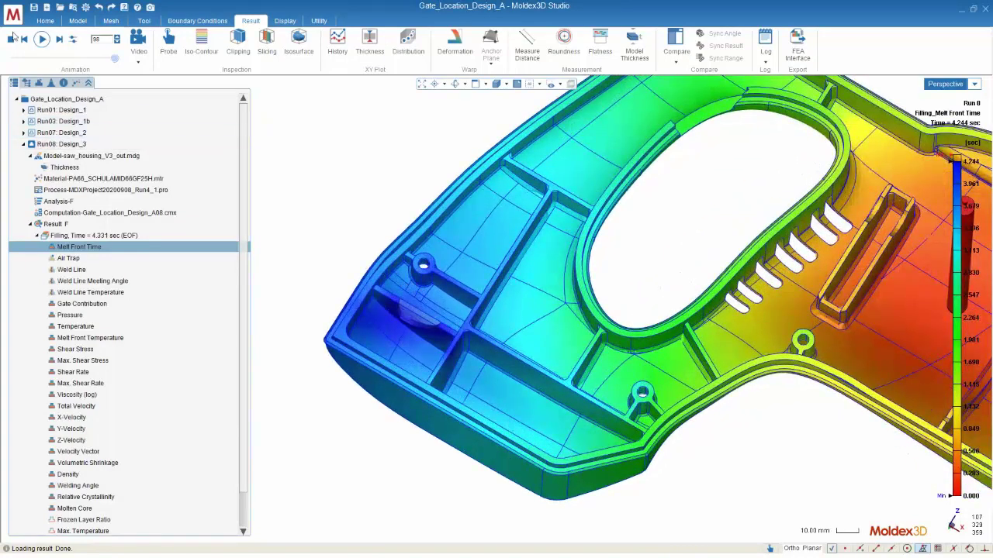
Step: Switch to the PowerPoint presentation and start the slide show from the Demo slide 15
key("alt+Tab")
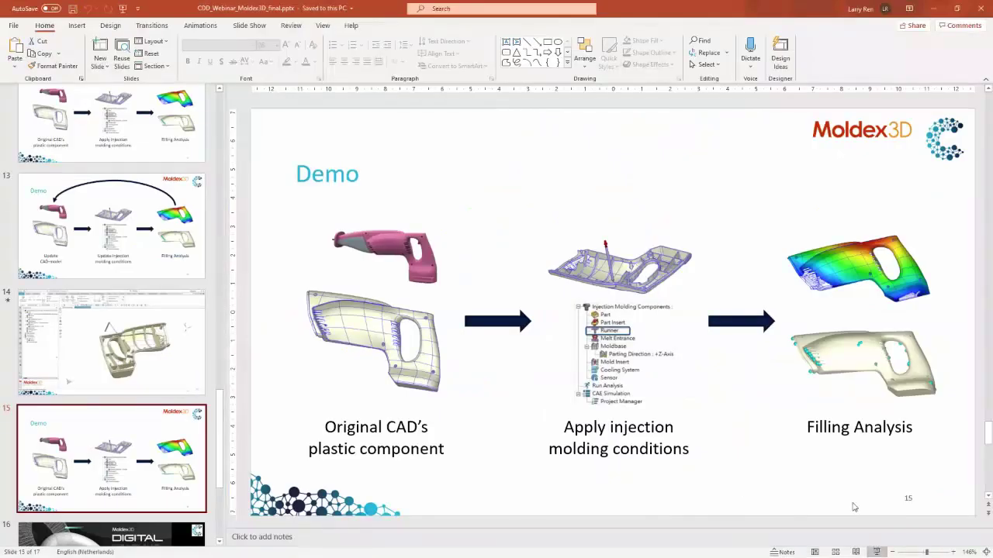
left_click(877, 551)
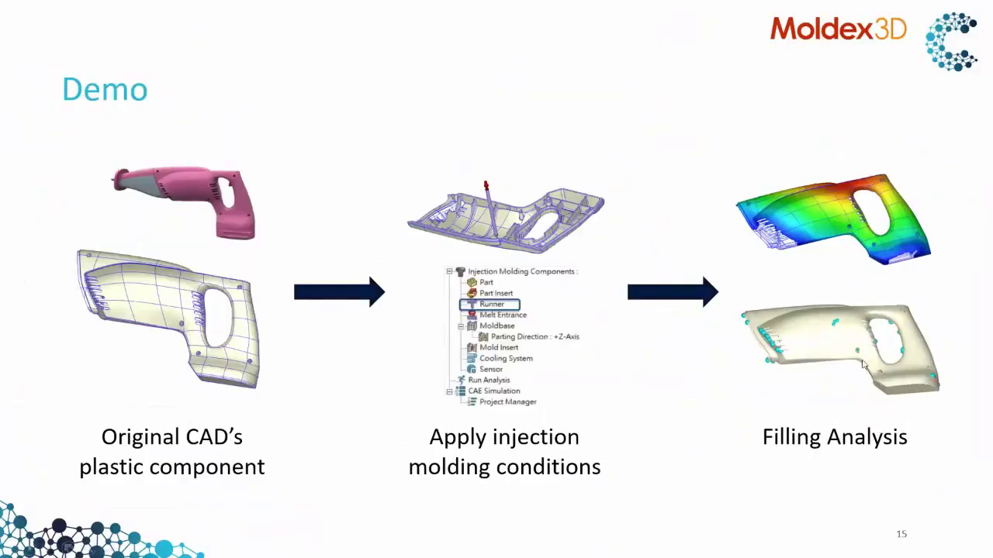